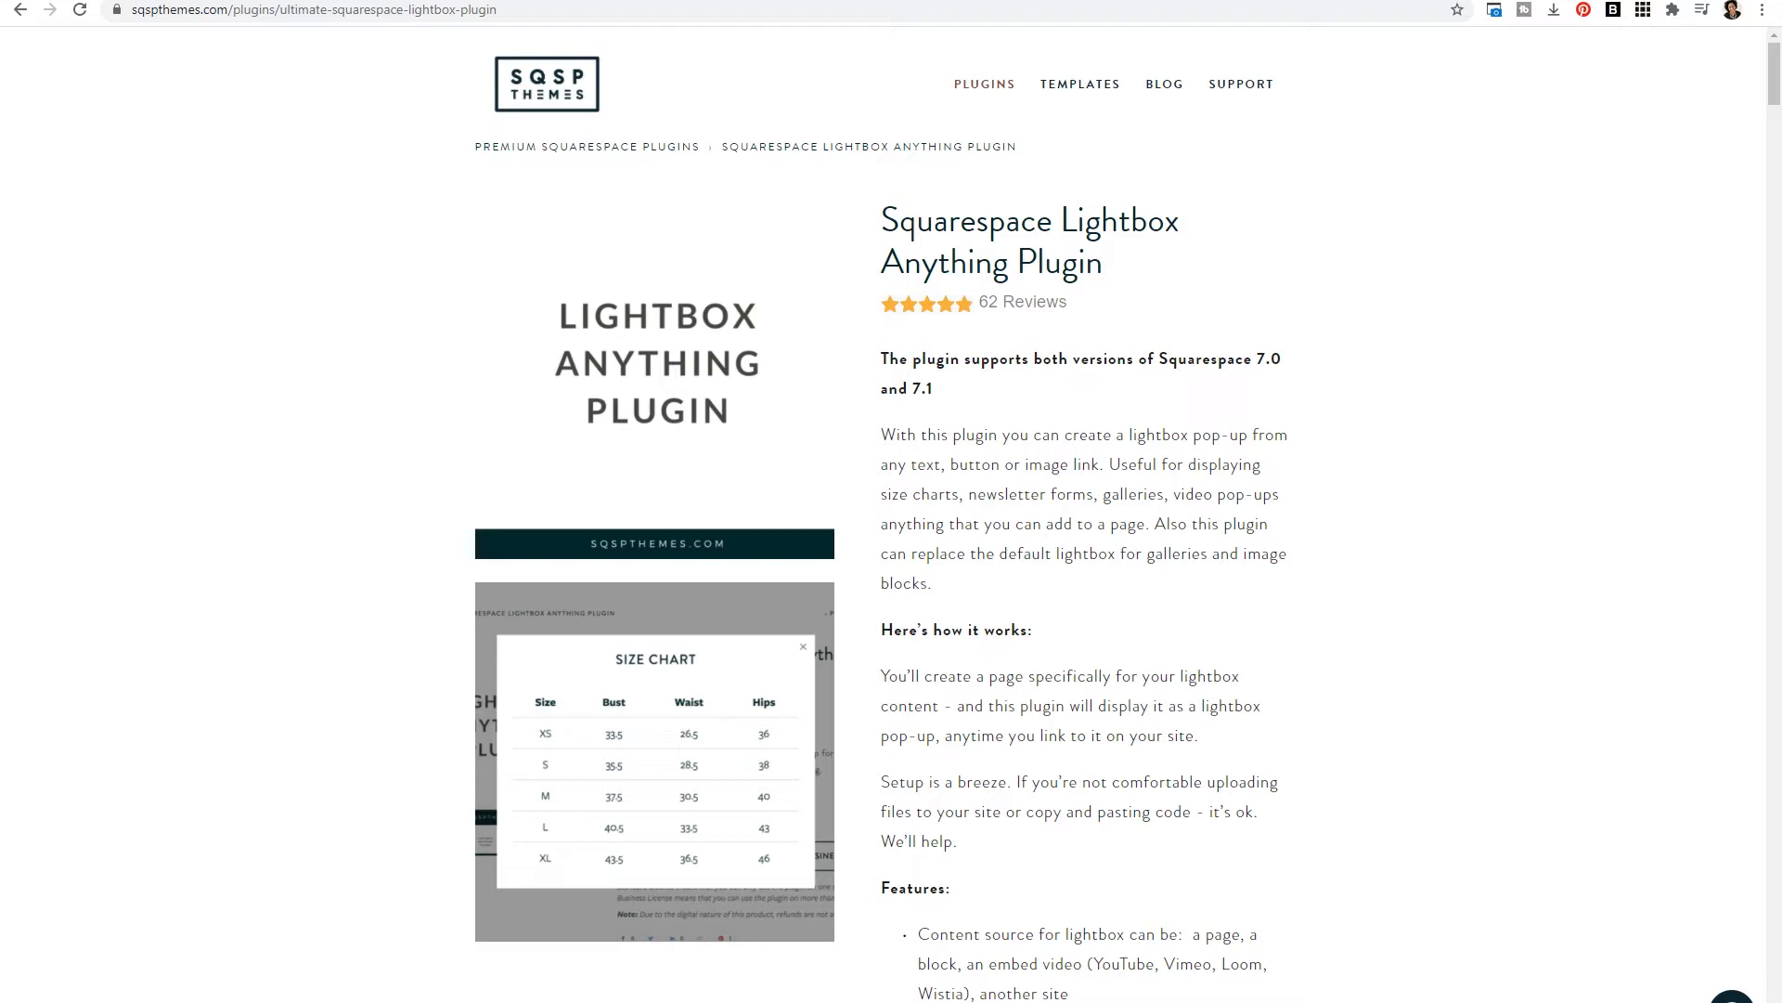
- Review the Lightbox Anything plugin's features and its Standard and Business license options
scroll(1072, 899, down, 9)
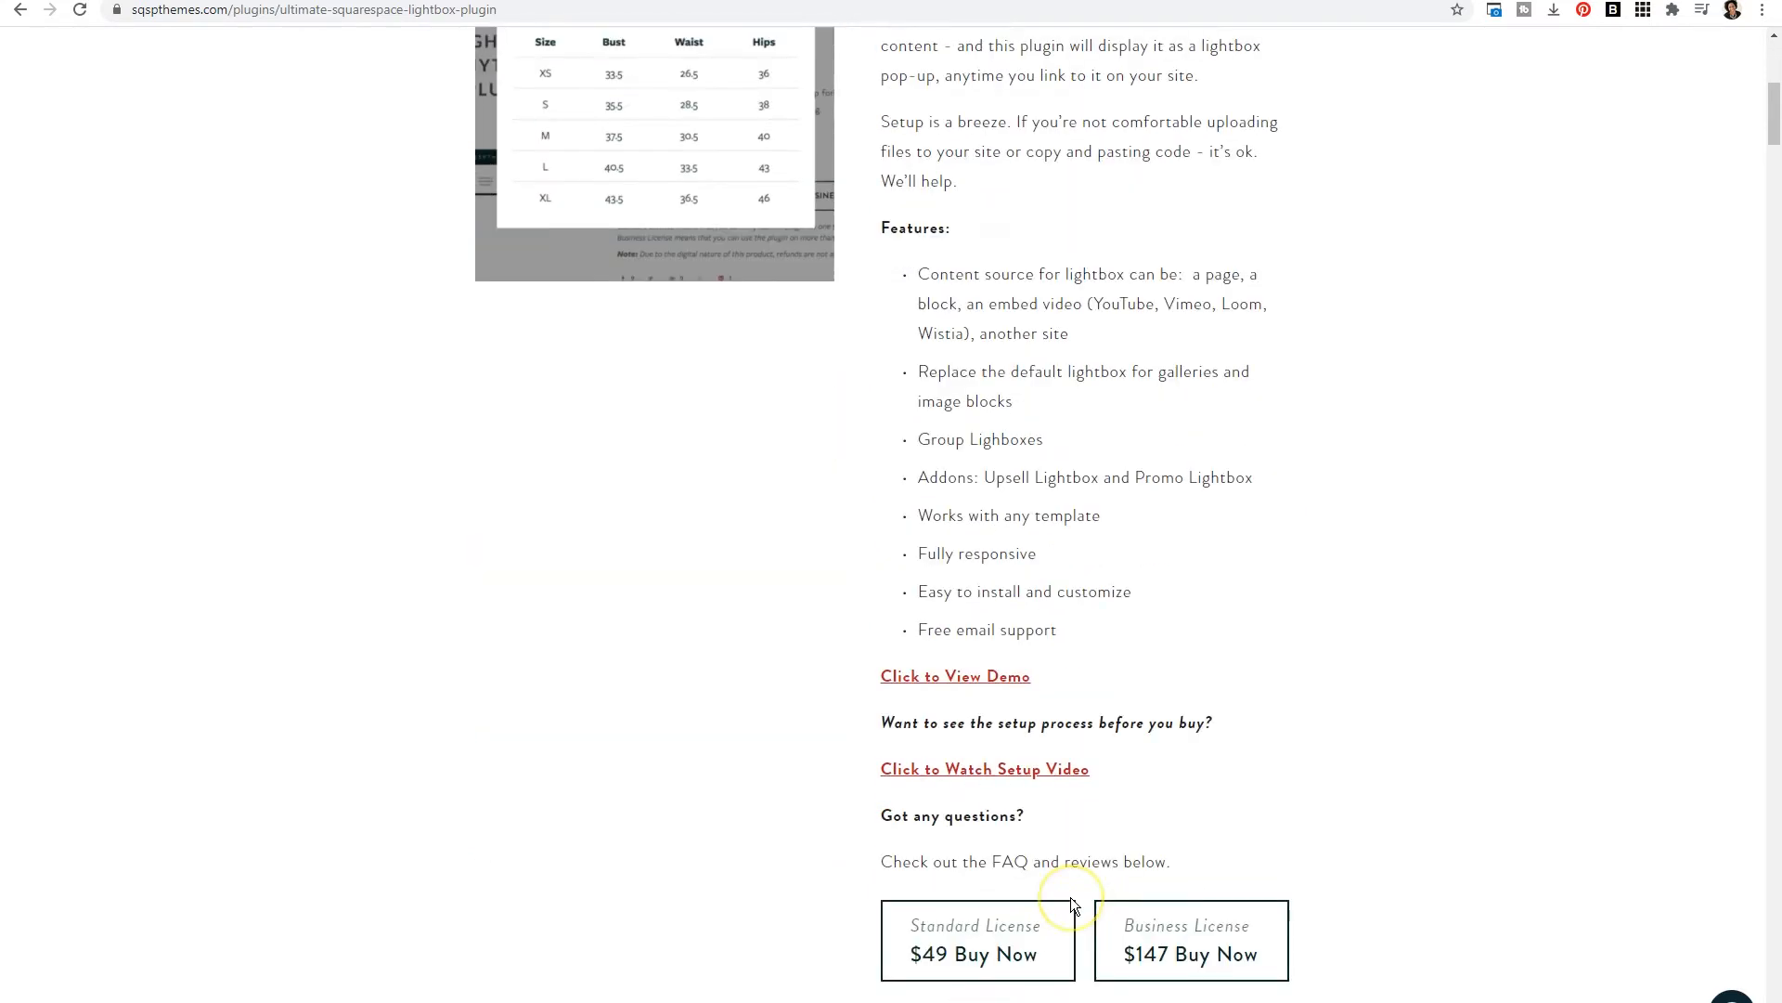
scroll(1072, 897, down, 1)
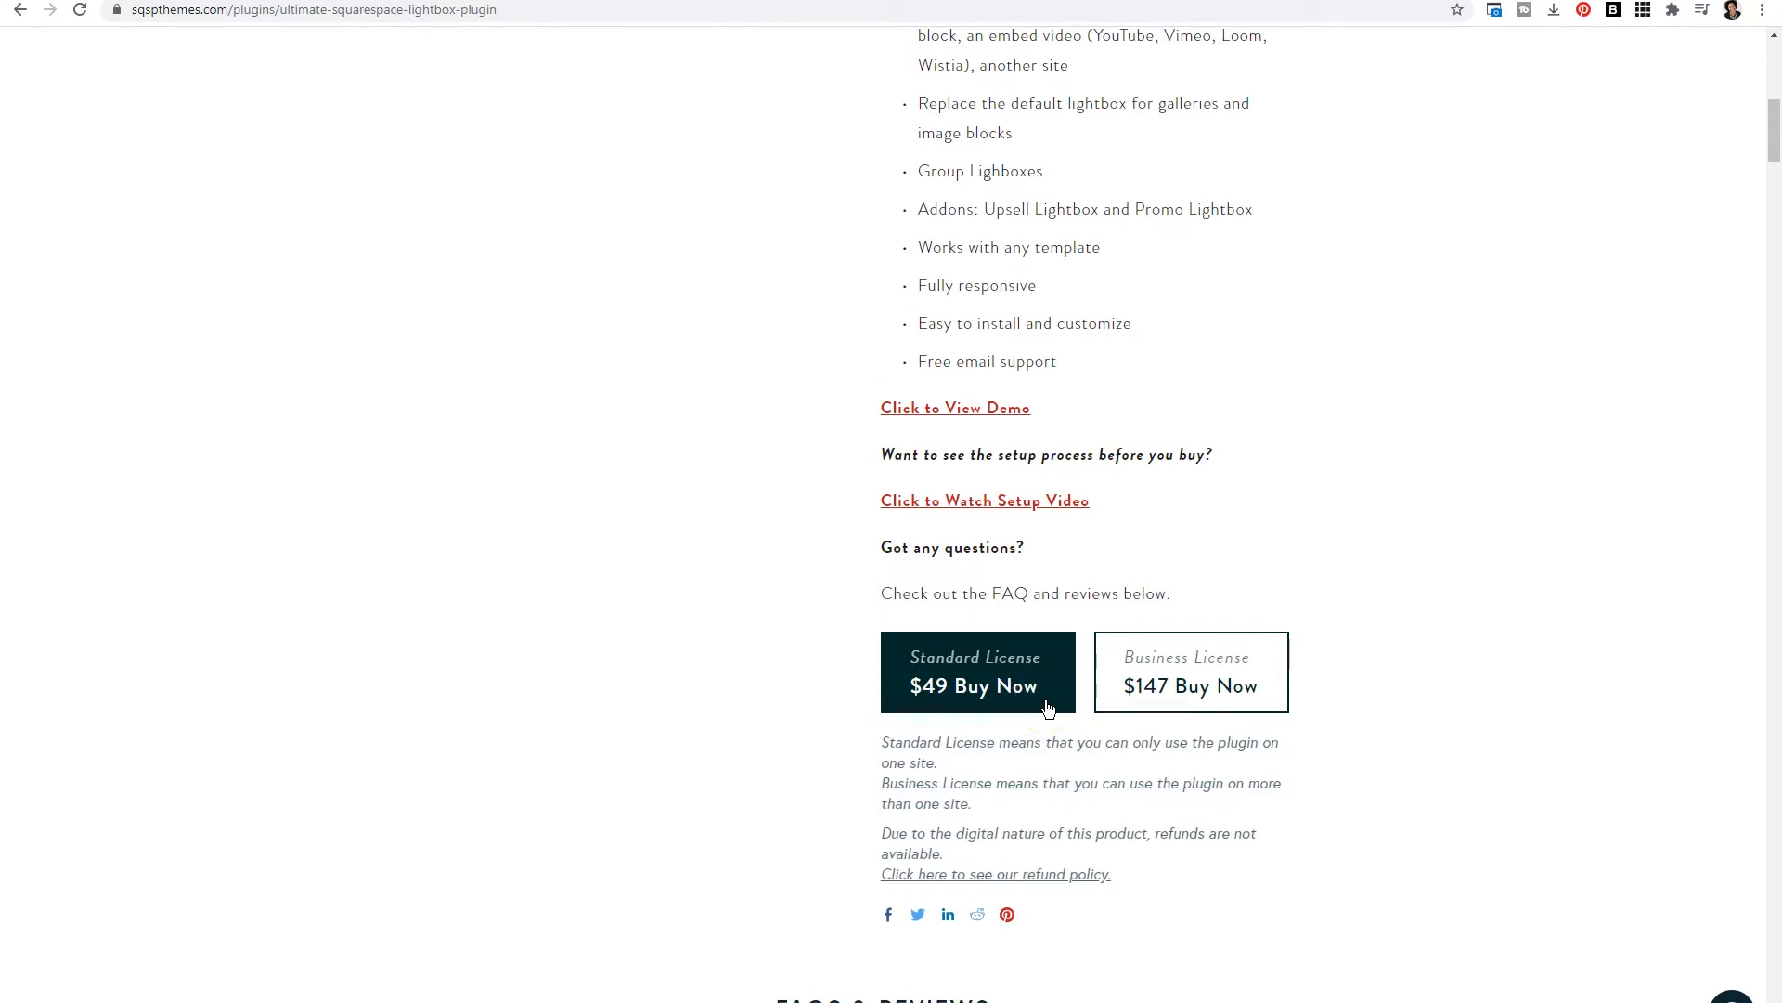
click(1187, 692)
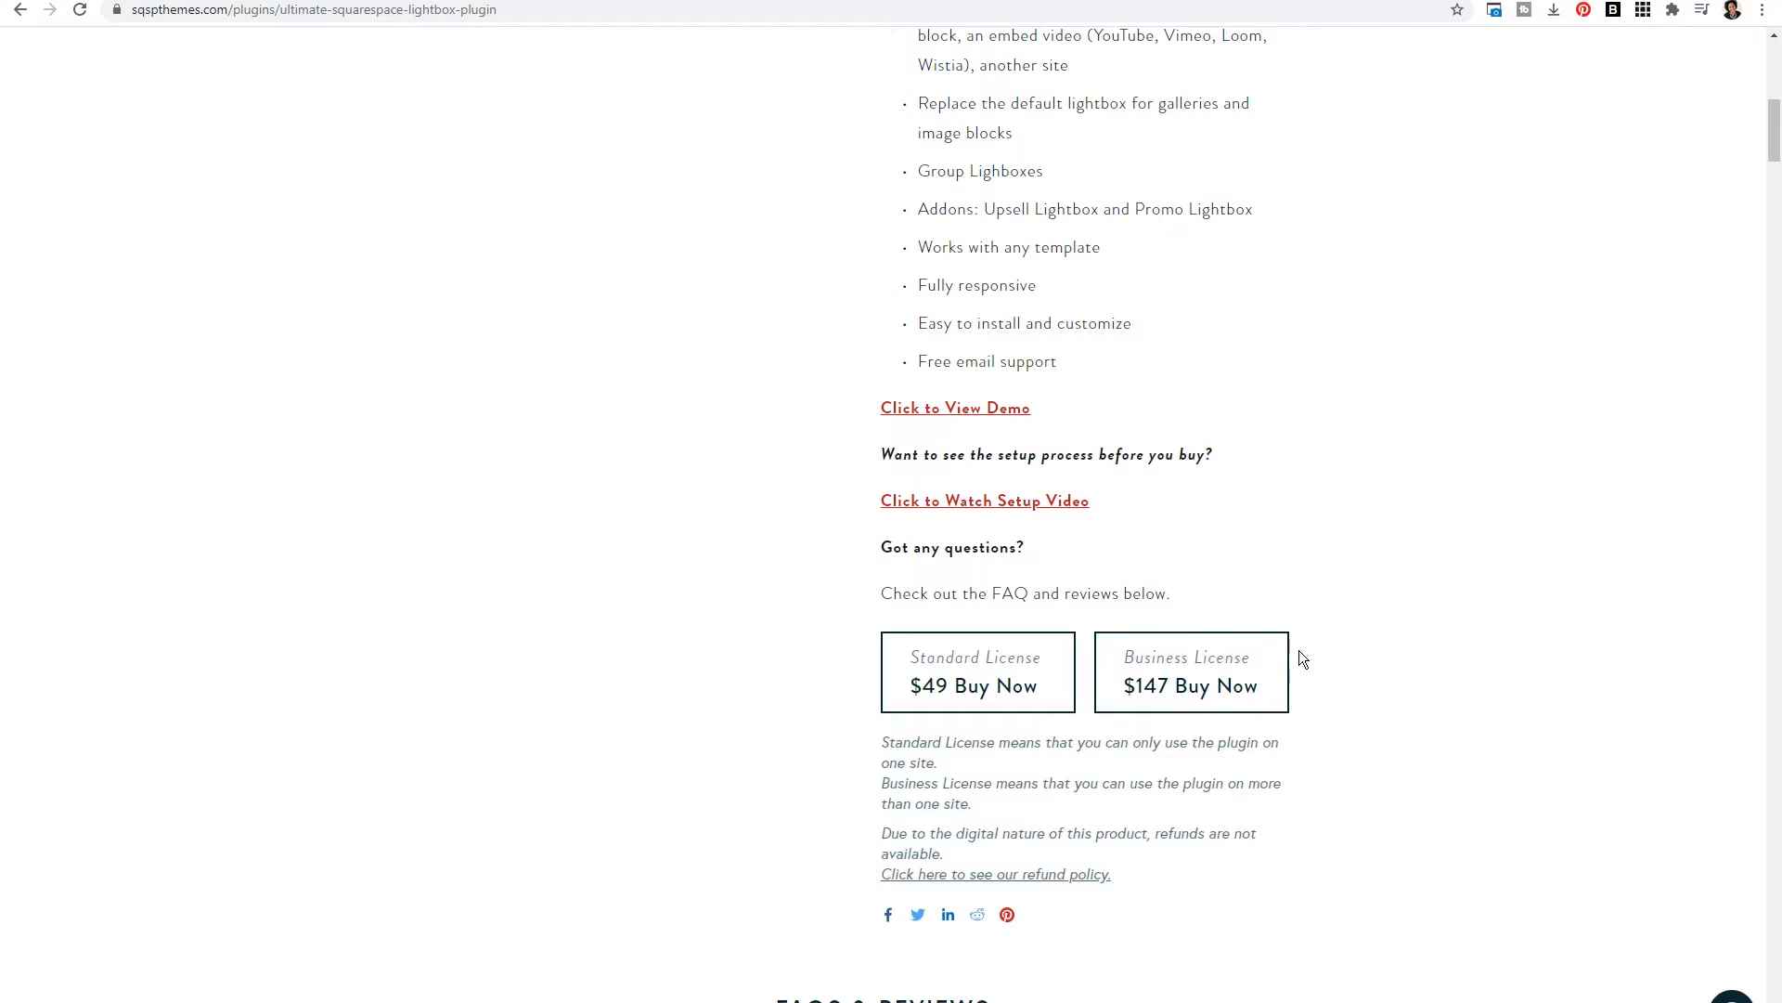
scroll(711, 255, up, 10)
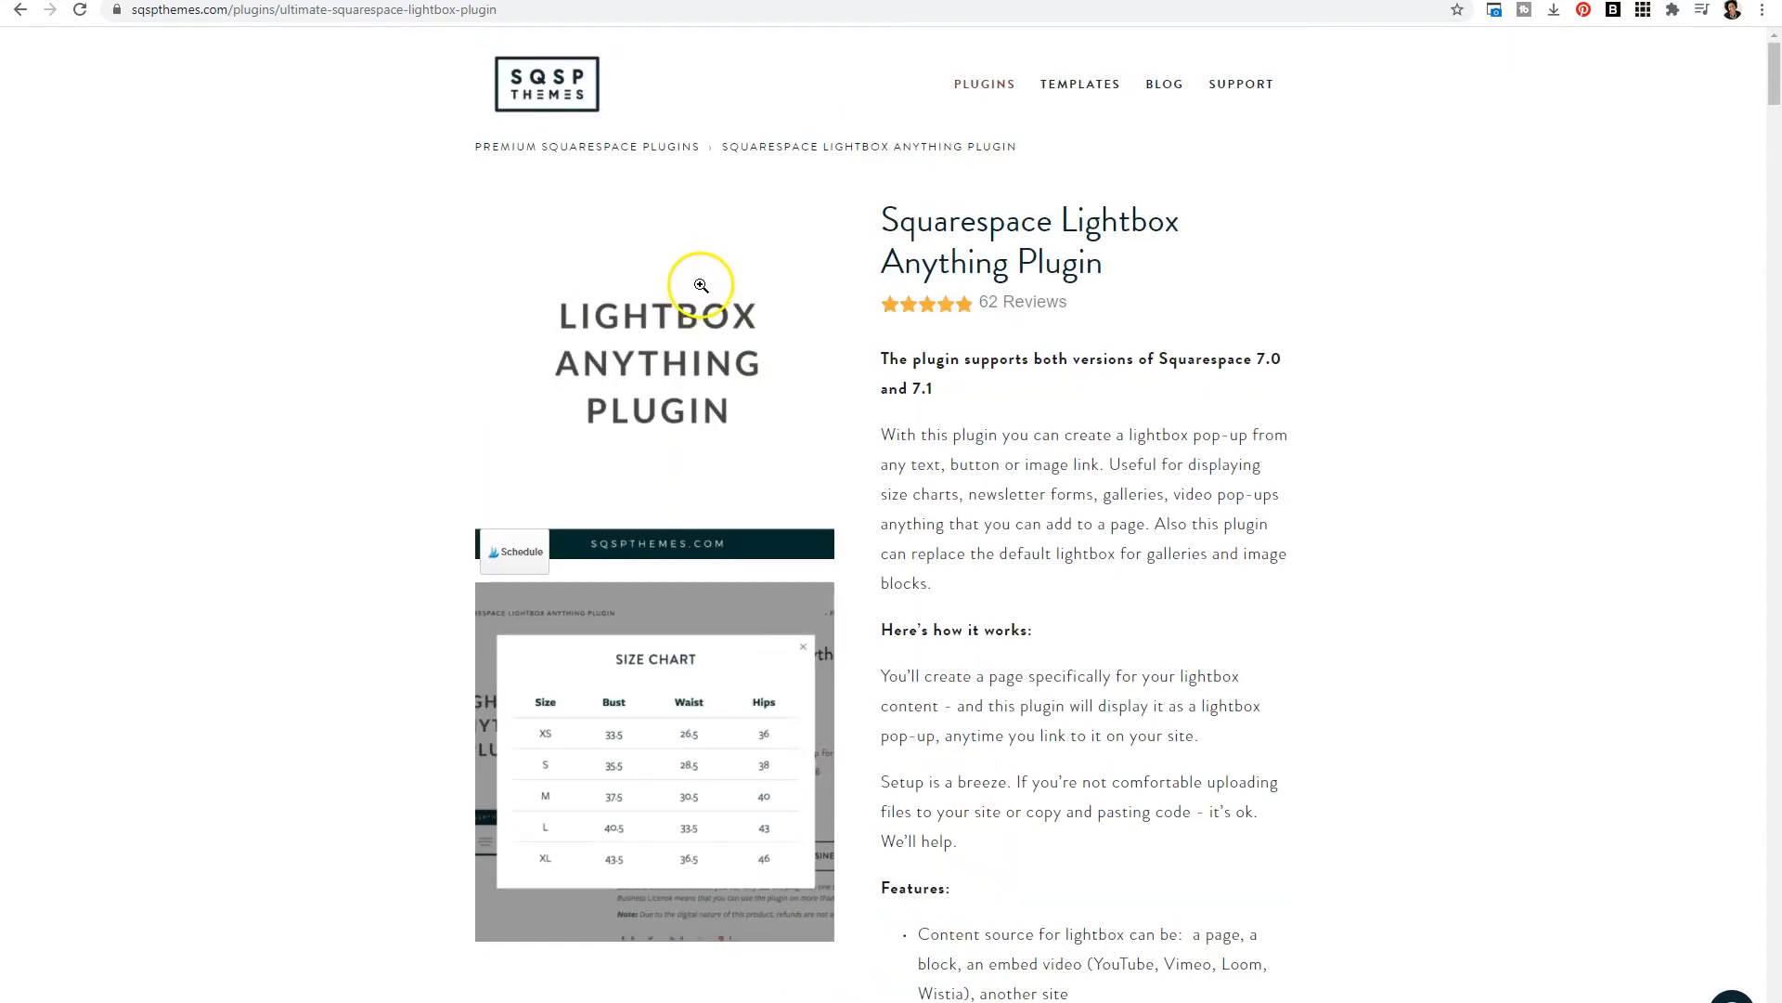
- Browse the plugins shop page and the plugin bundle page
click(977, 87)
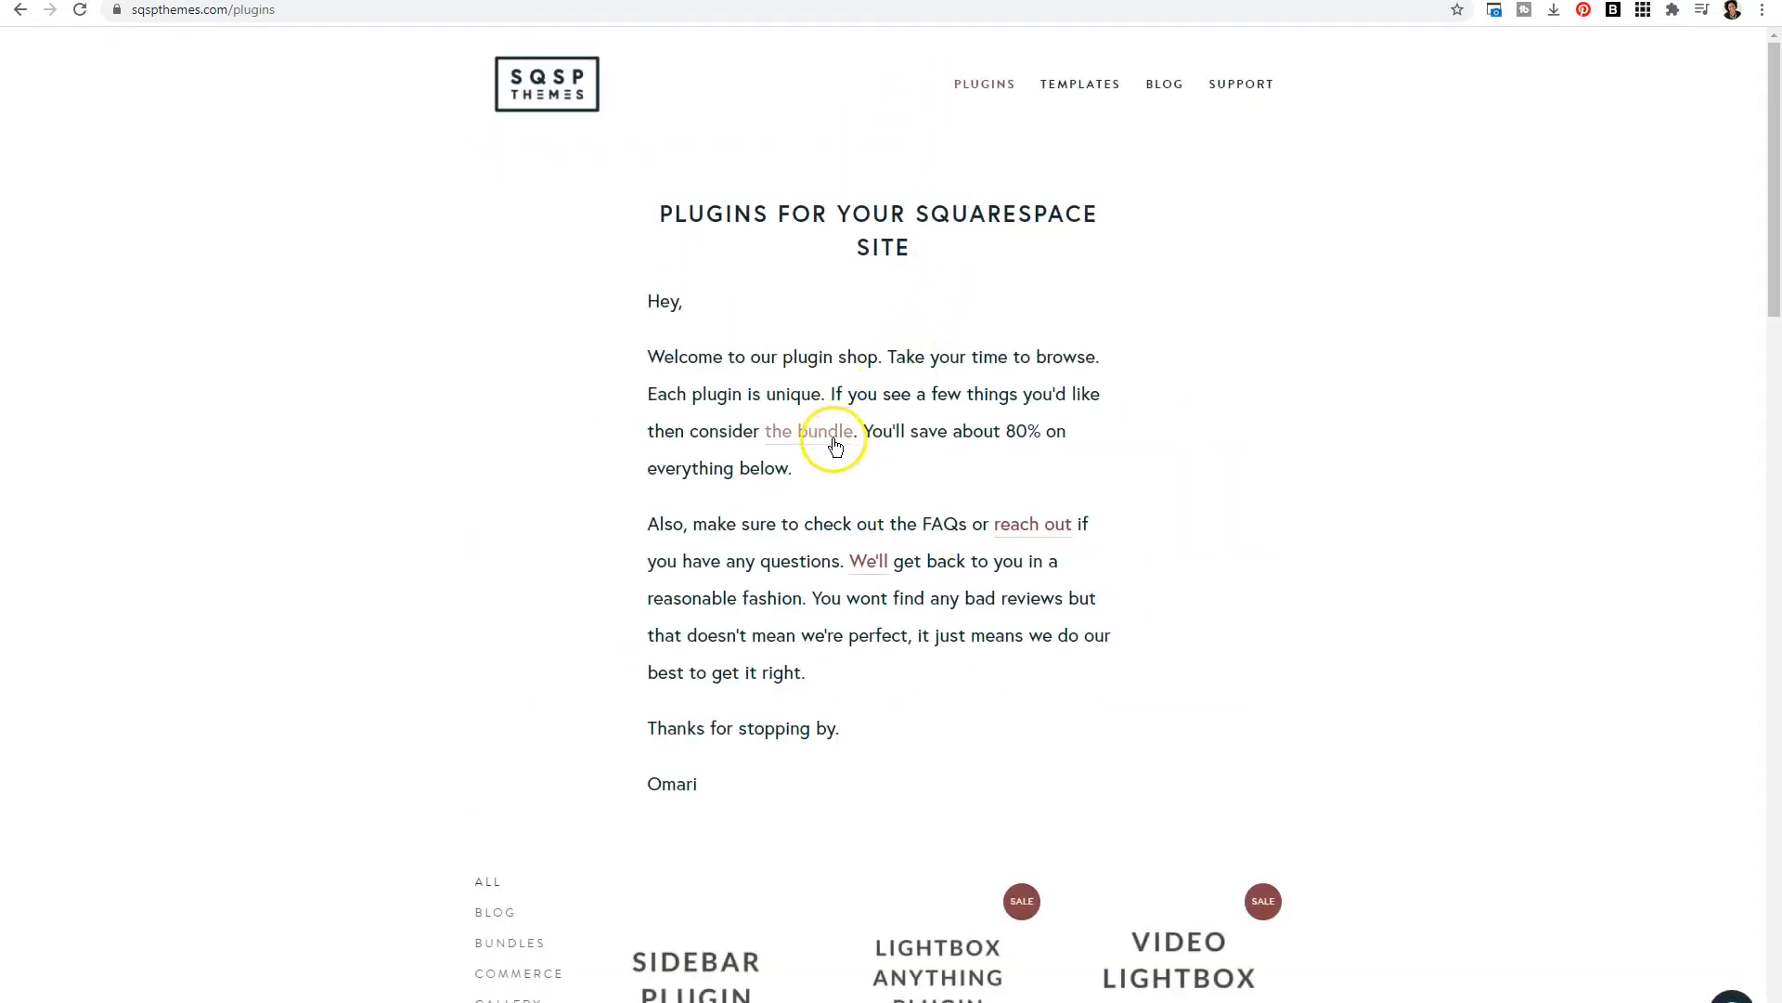
click(835, 446)
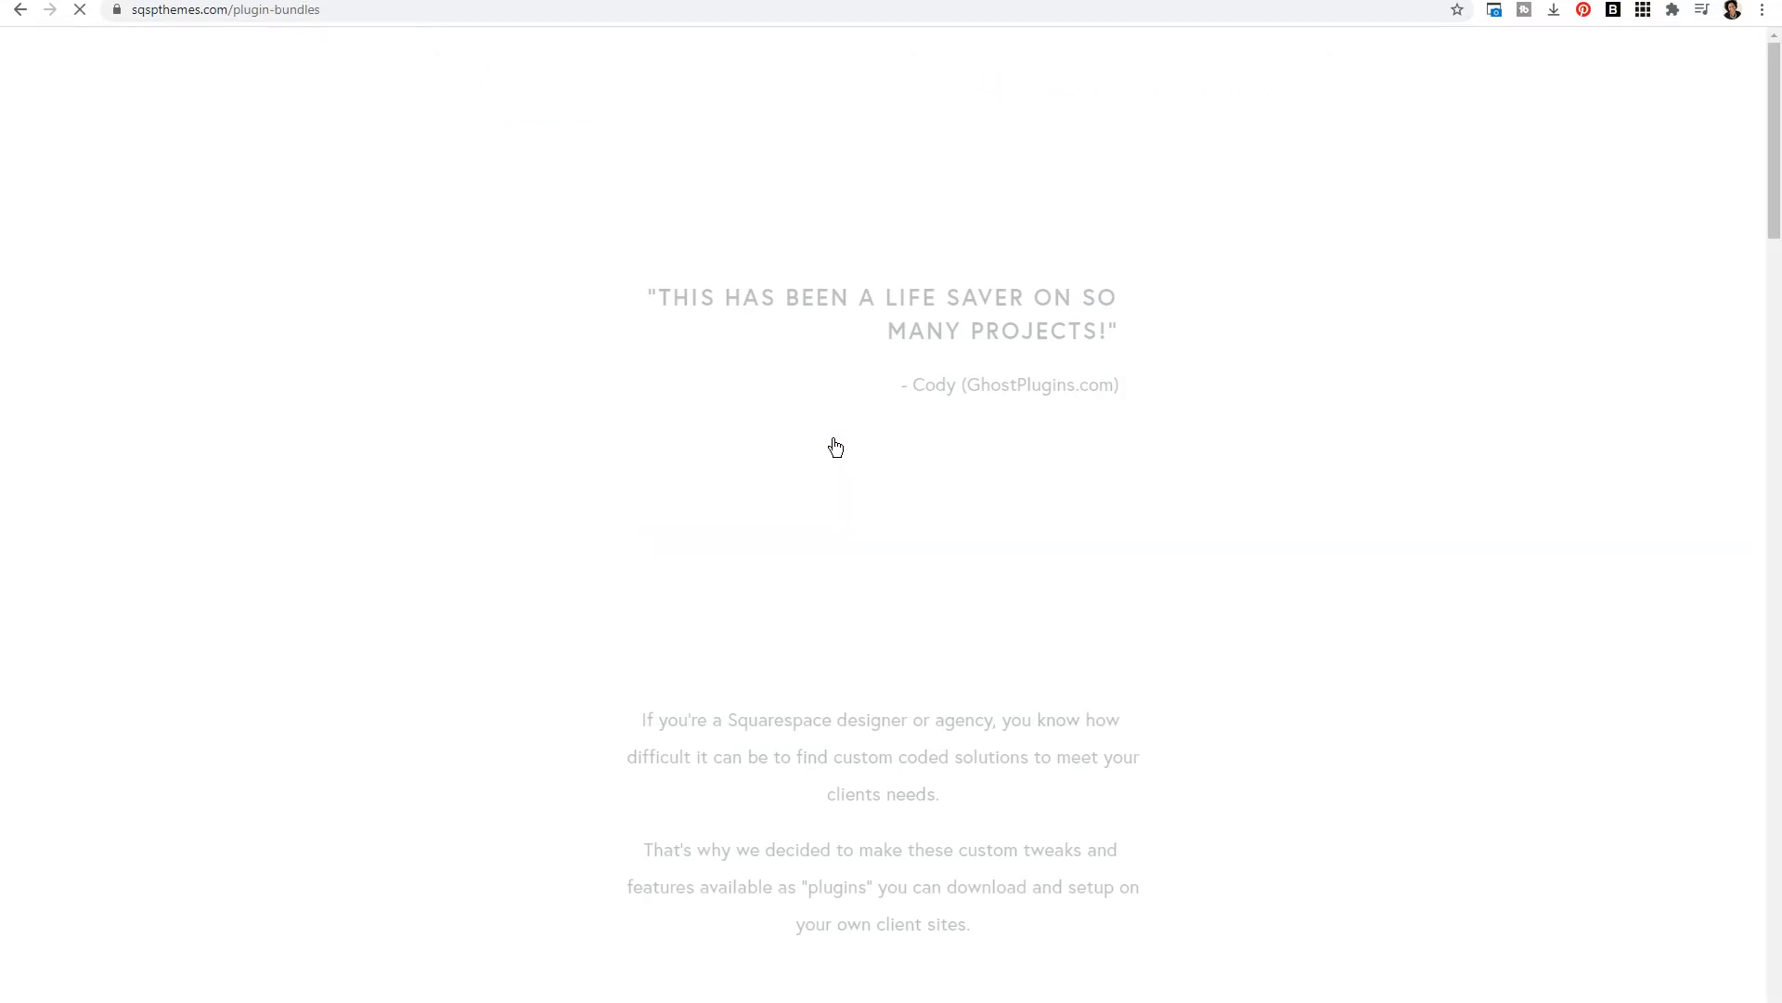
scroll(840, 446, down, 20)
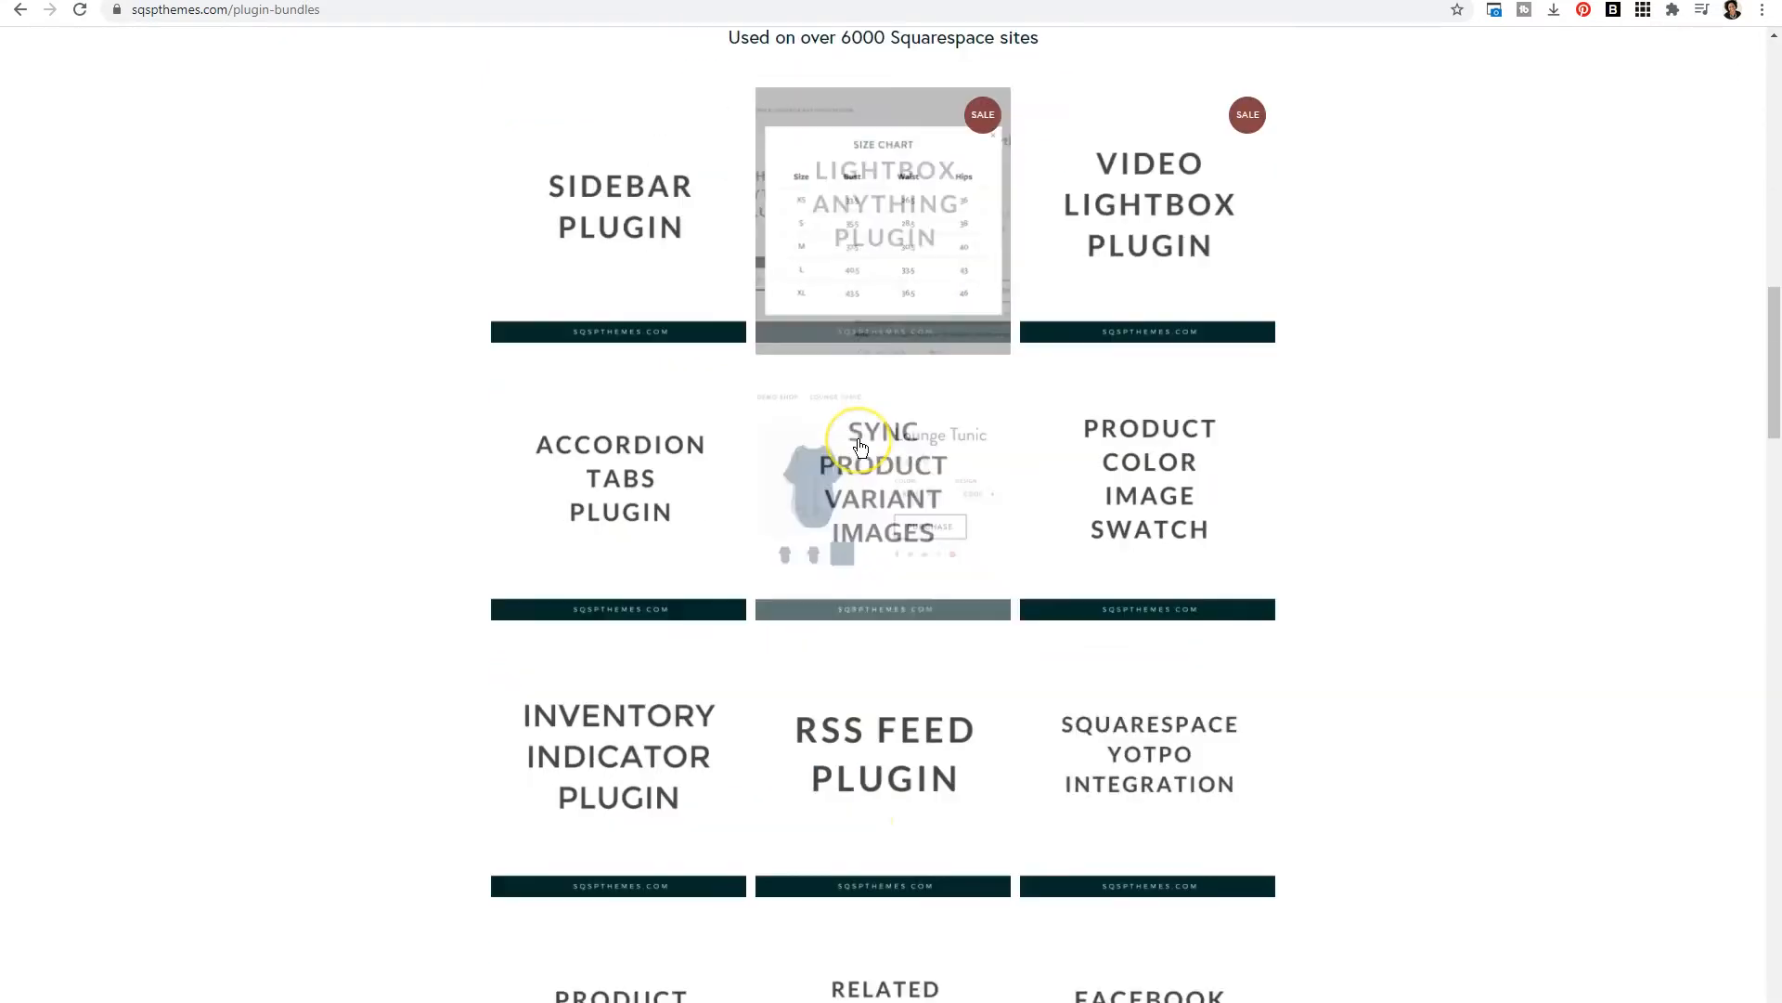
scroll(860, 447, down, 6)
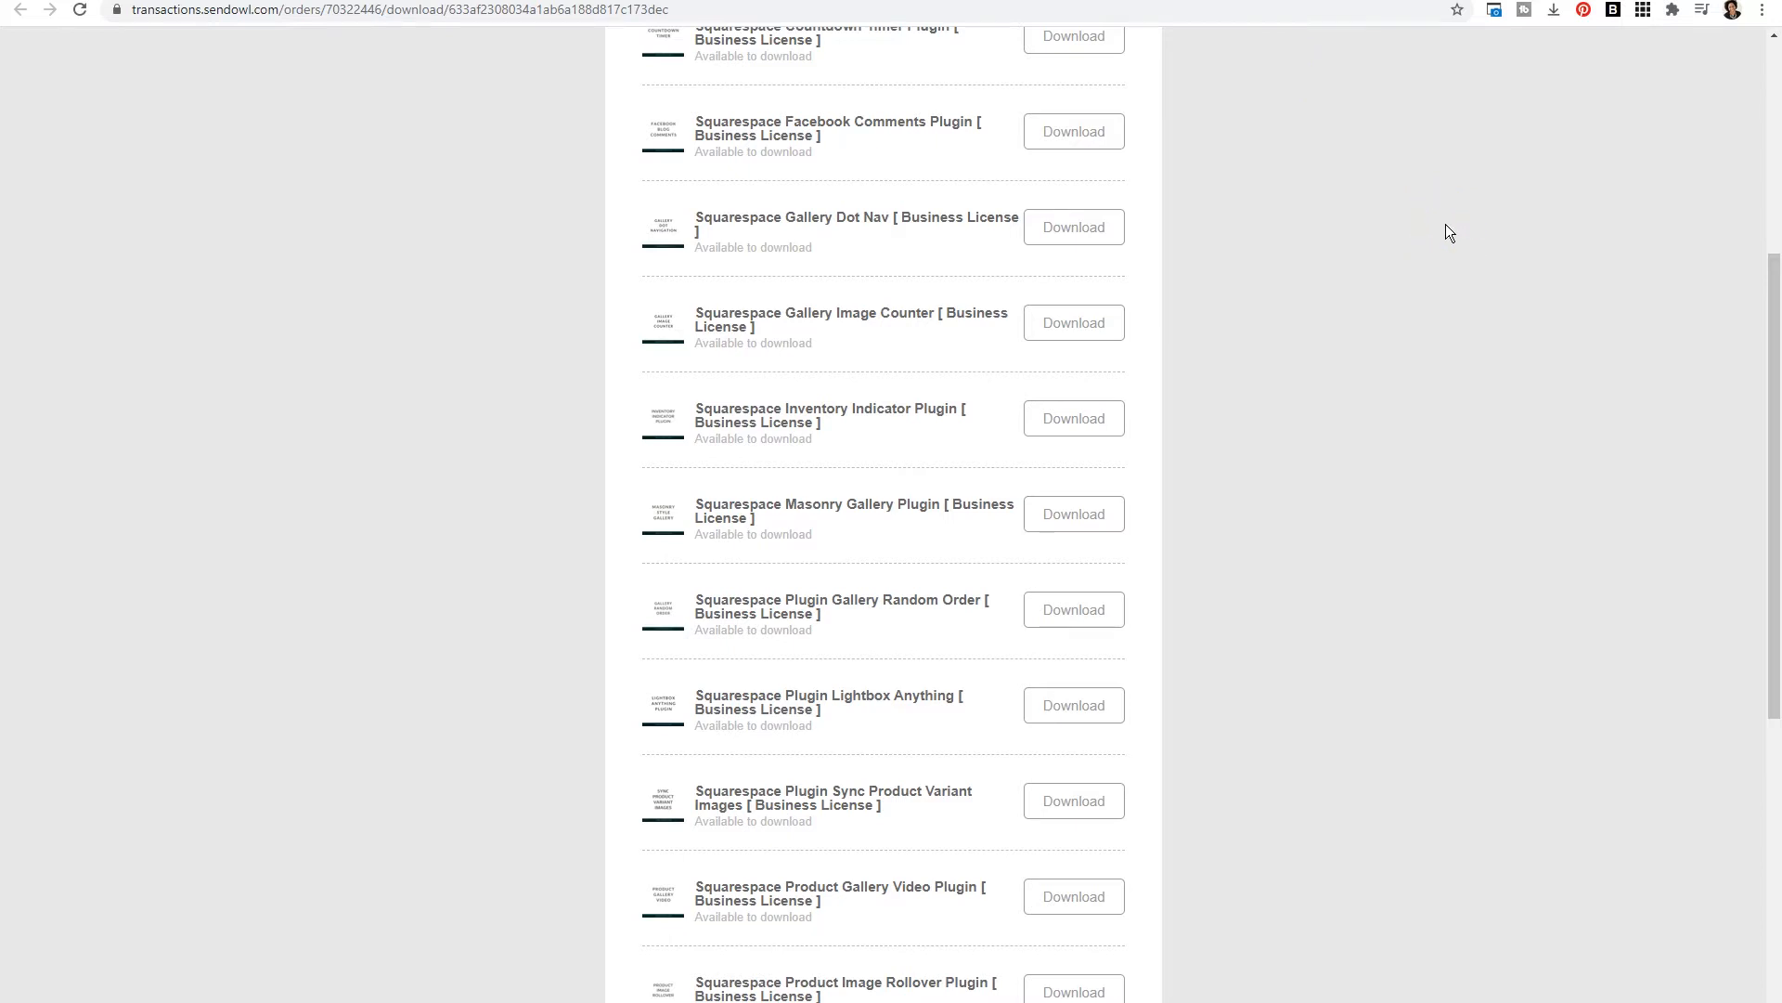
- Download the Squarespace Plugin Lightbox Anything (Business License) and switch to the site's Pages panel
click(1059, 713)
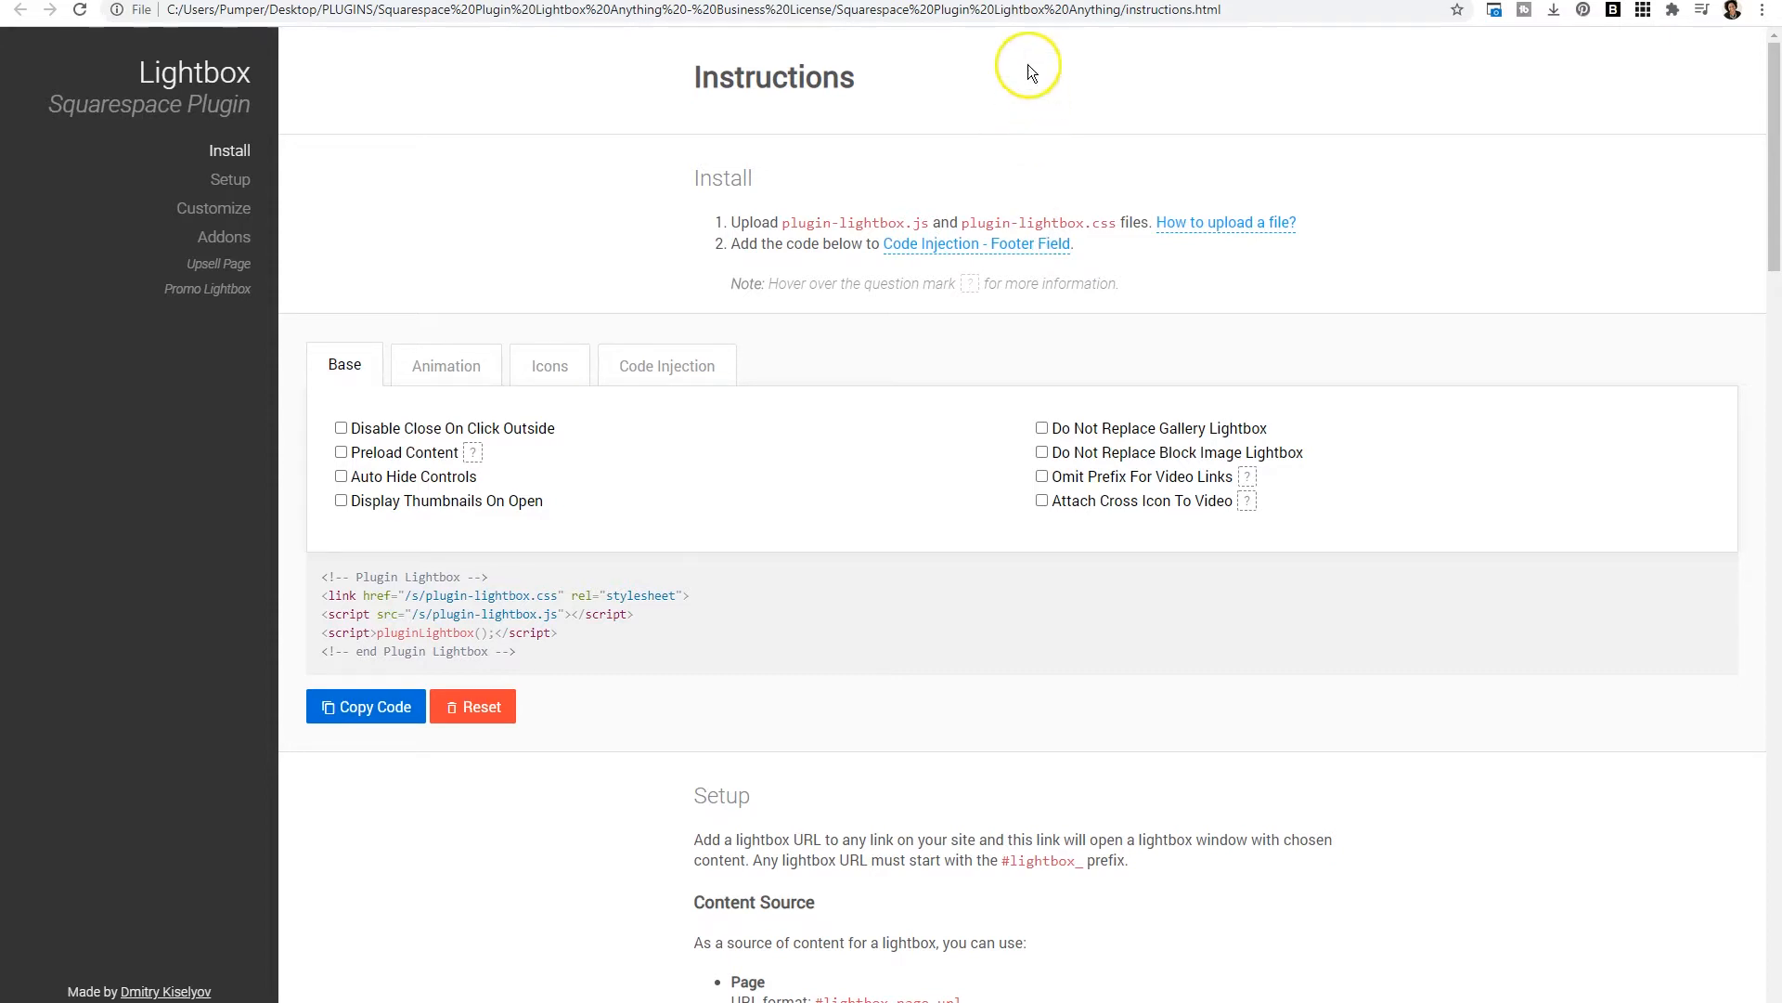
click(1008, 1)
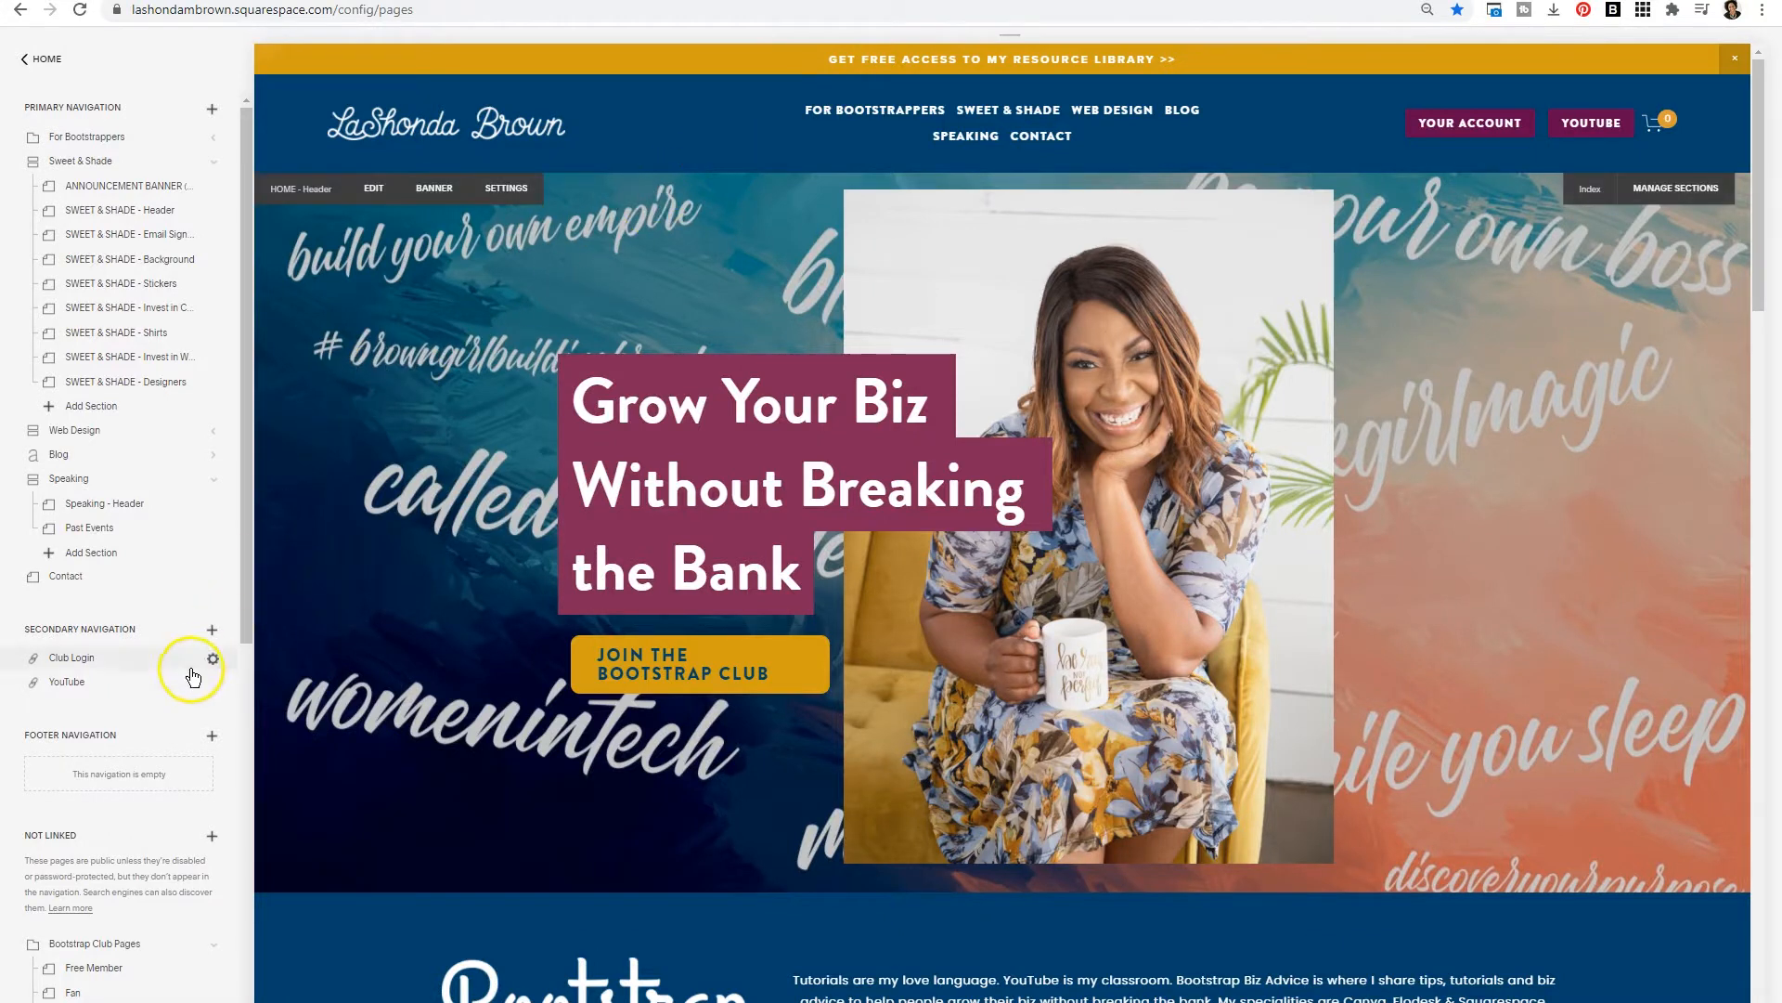
- Add a folder named LIGHTBOX ANYTHING to the Not Linked section
scroll(163, 664, down, 3)
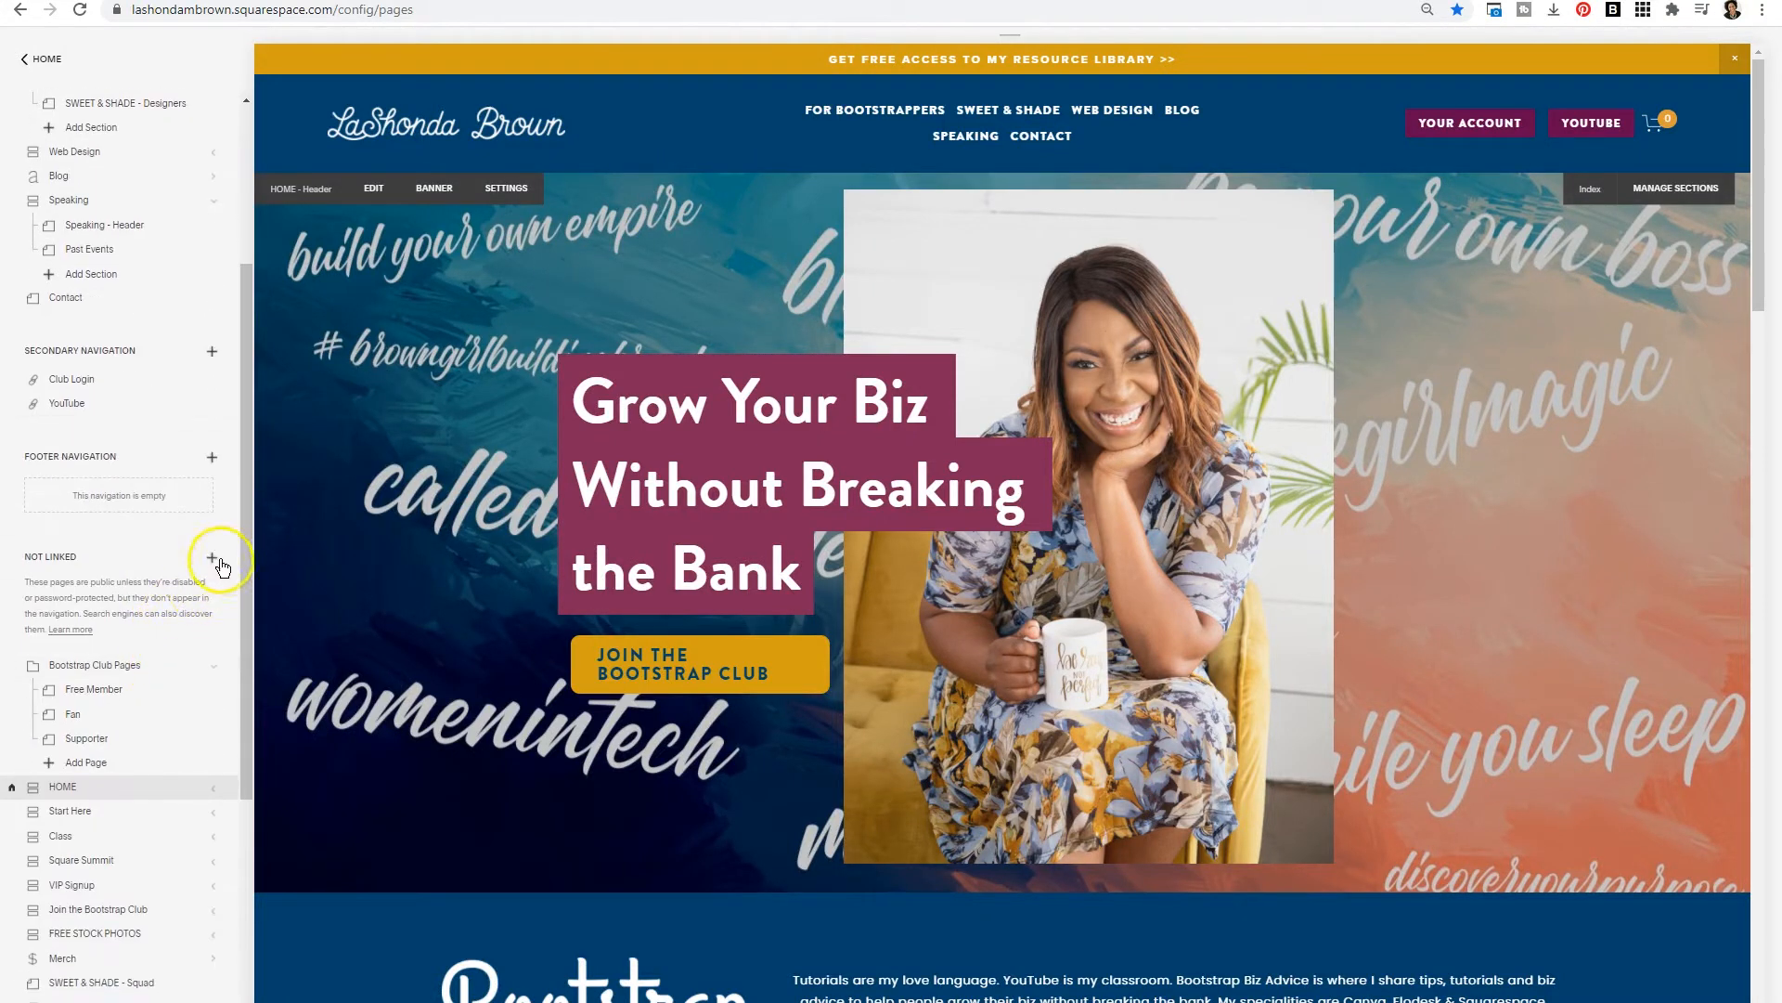
click(214, 557)
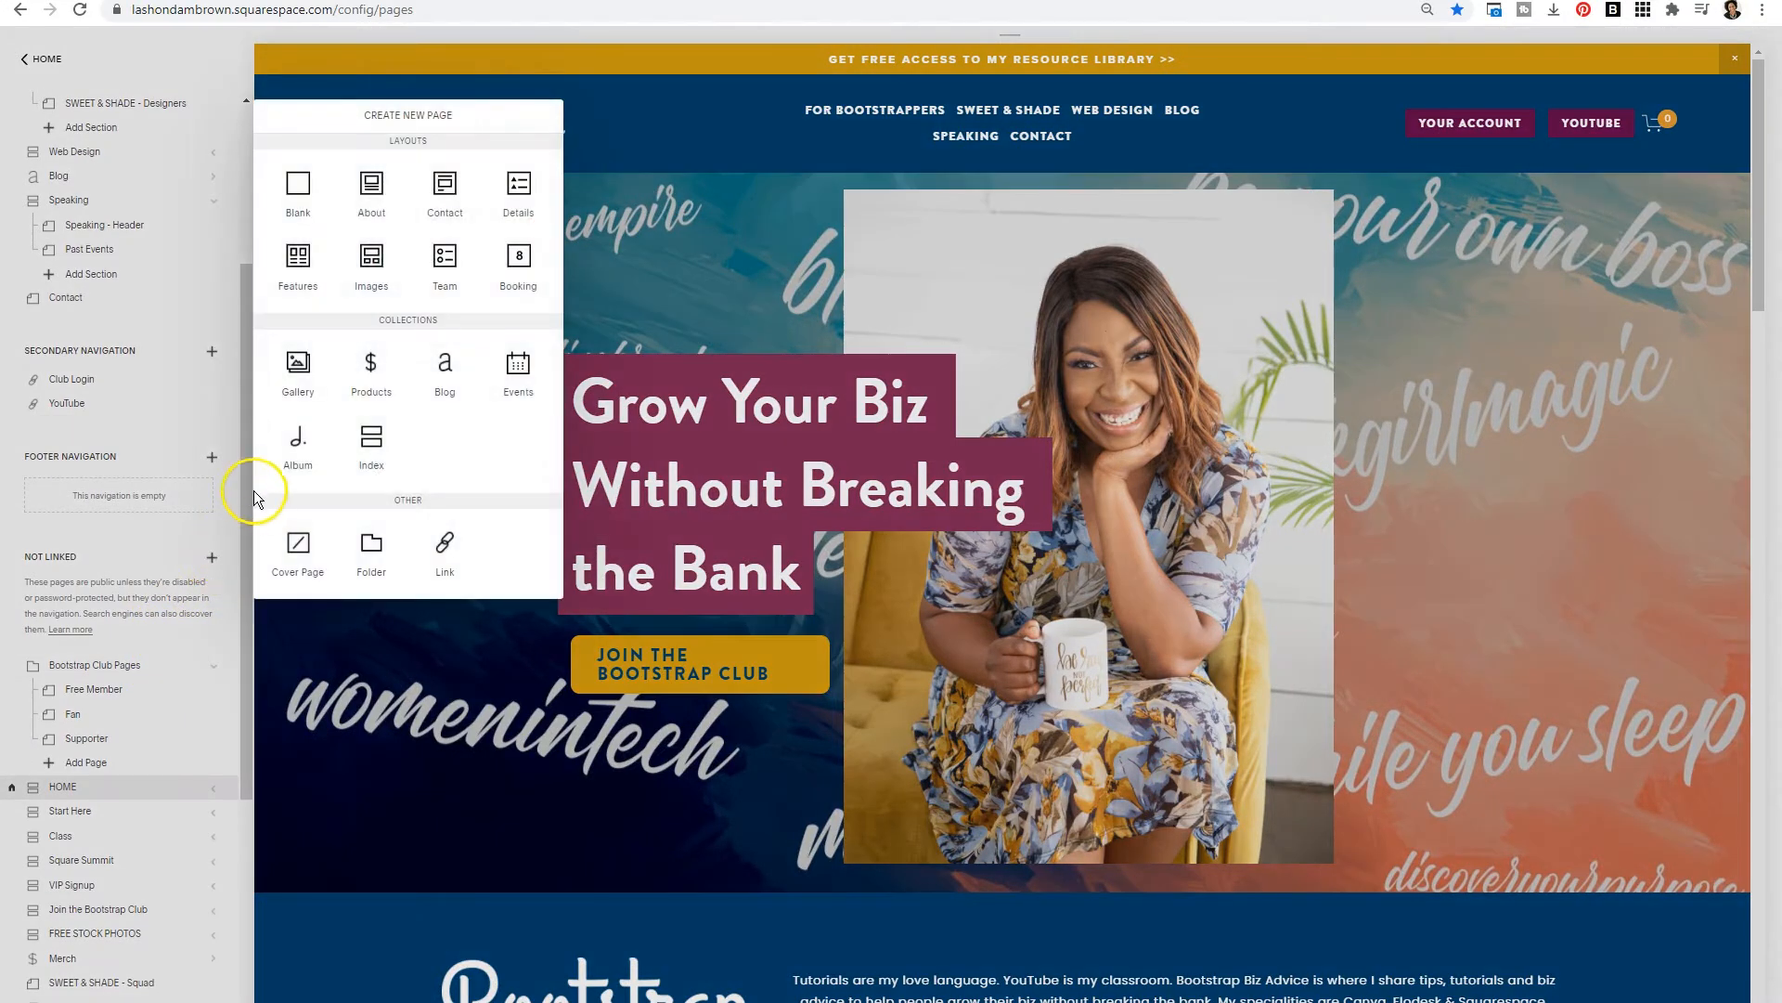
click(364, 560)
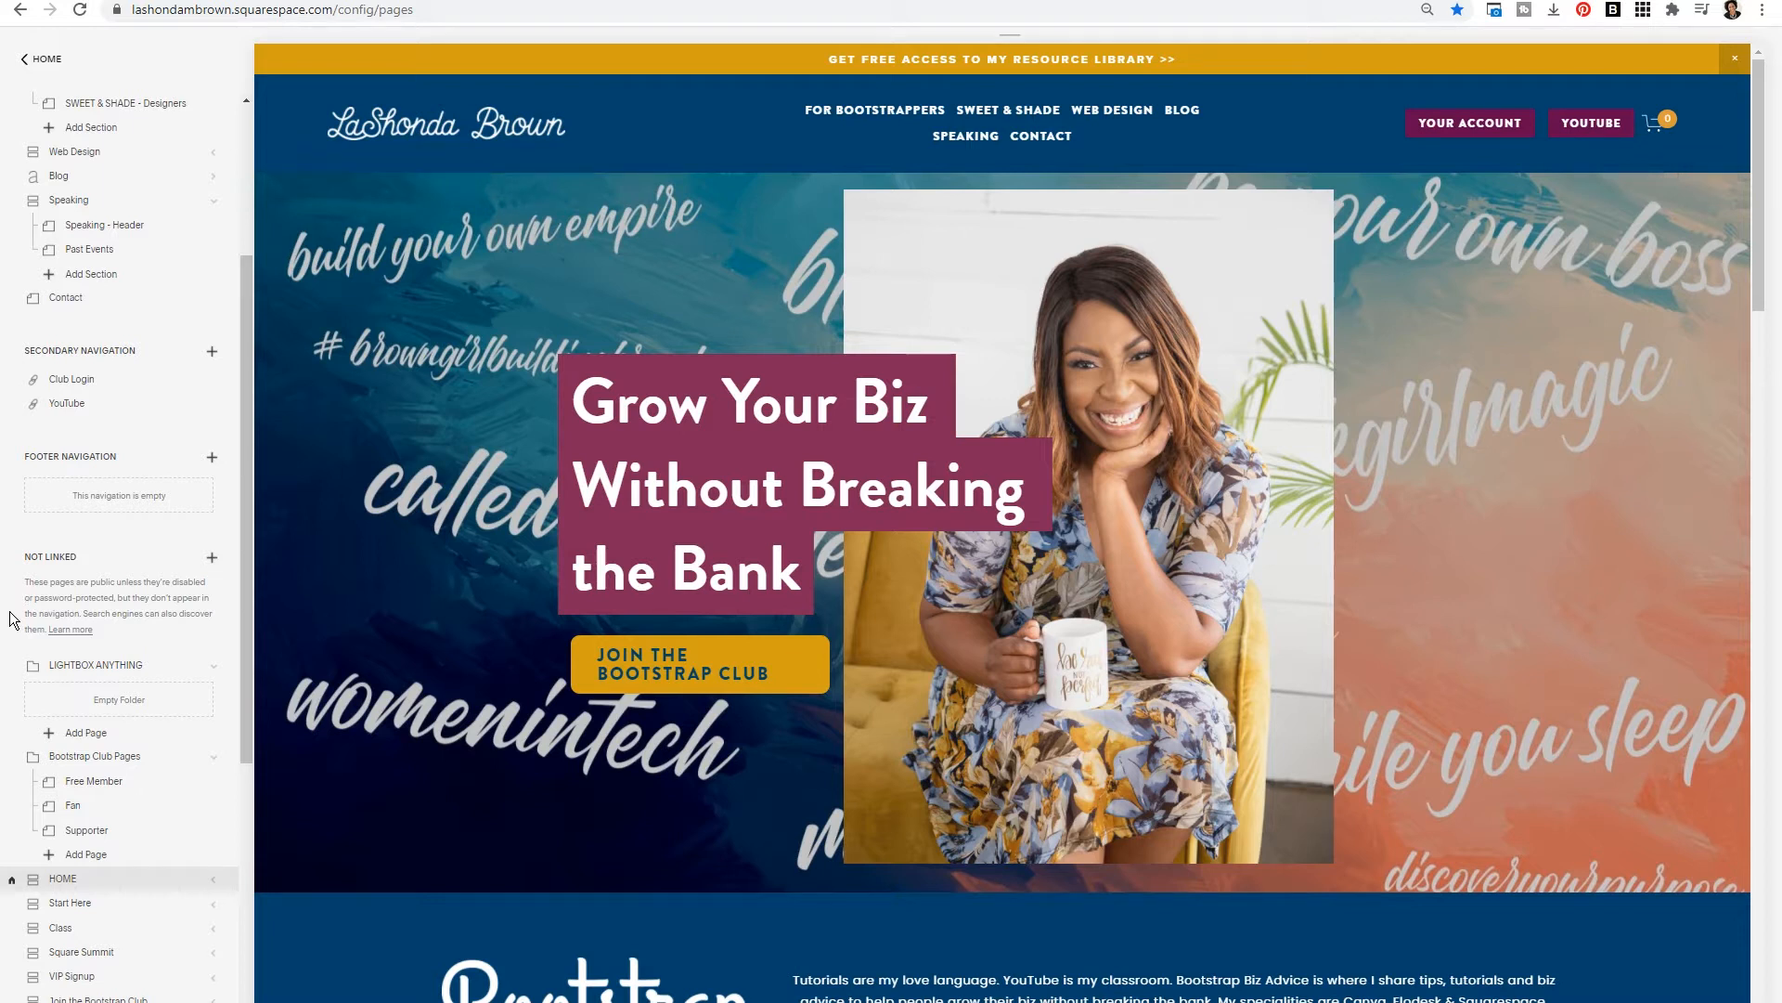
- Add a link page titled CSS inside the LIGHTBOX ANYTHING folder
click(53, 735)
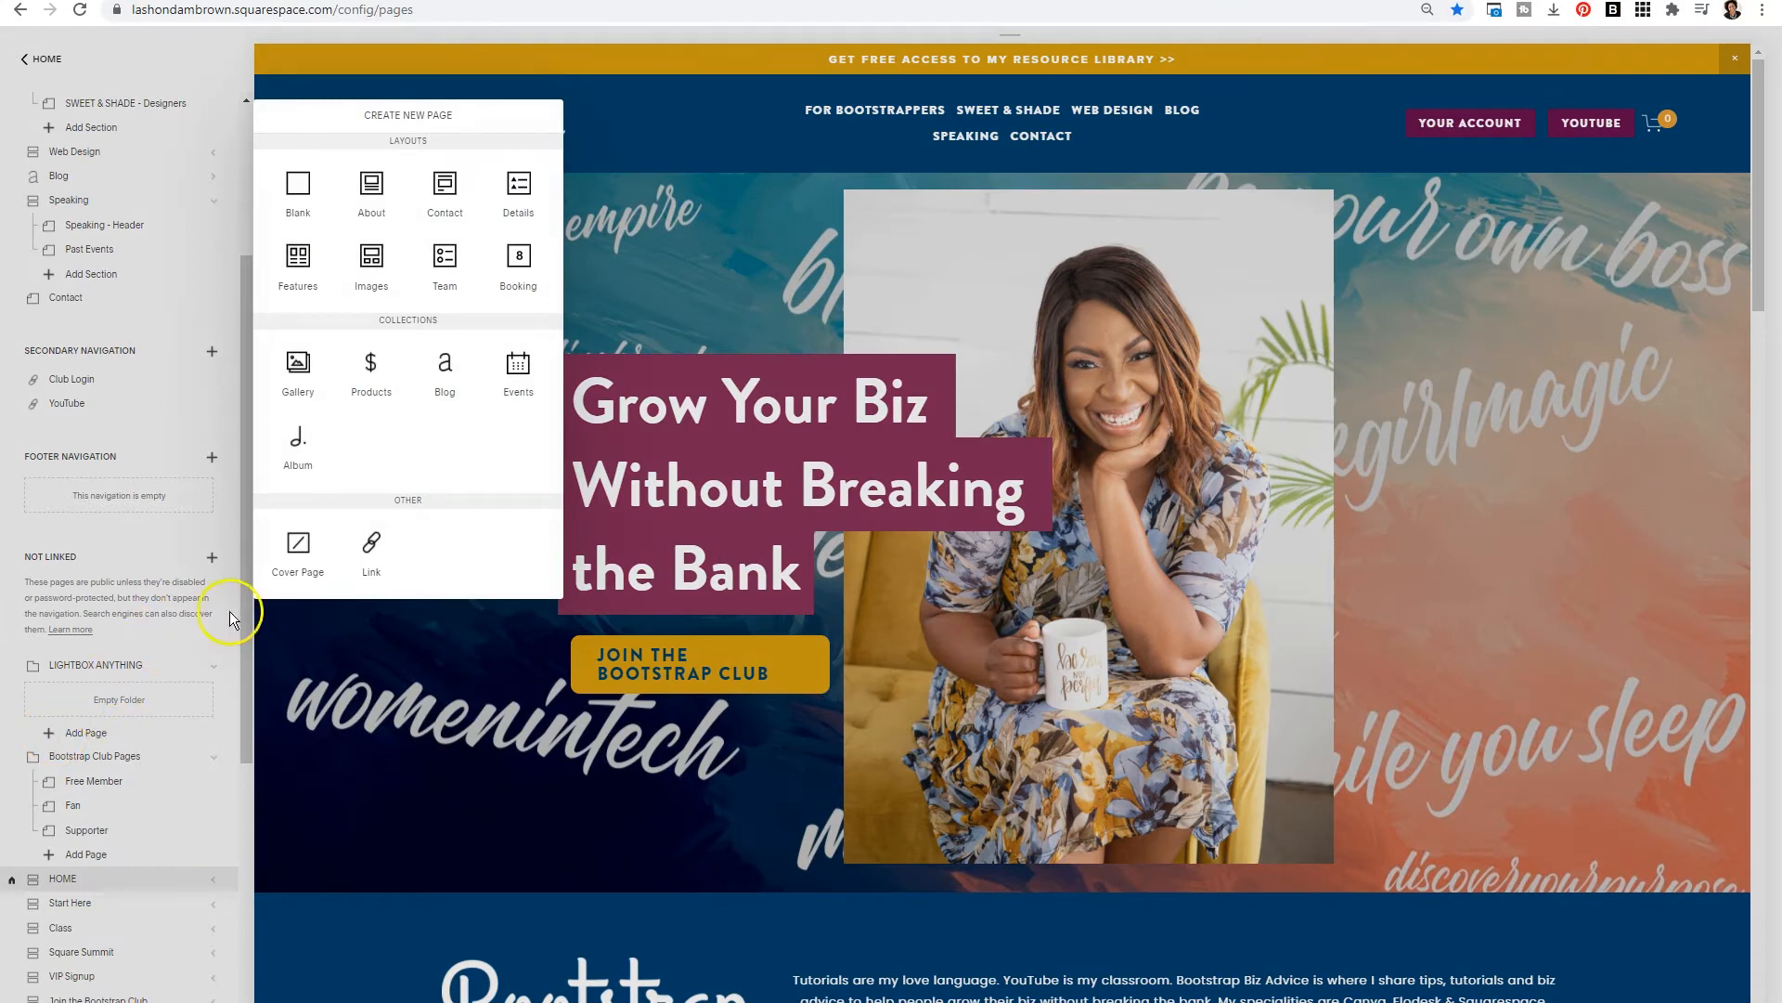
click(365, 558)
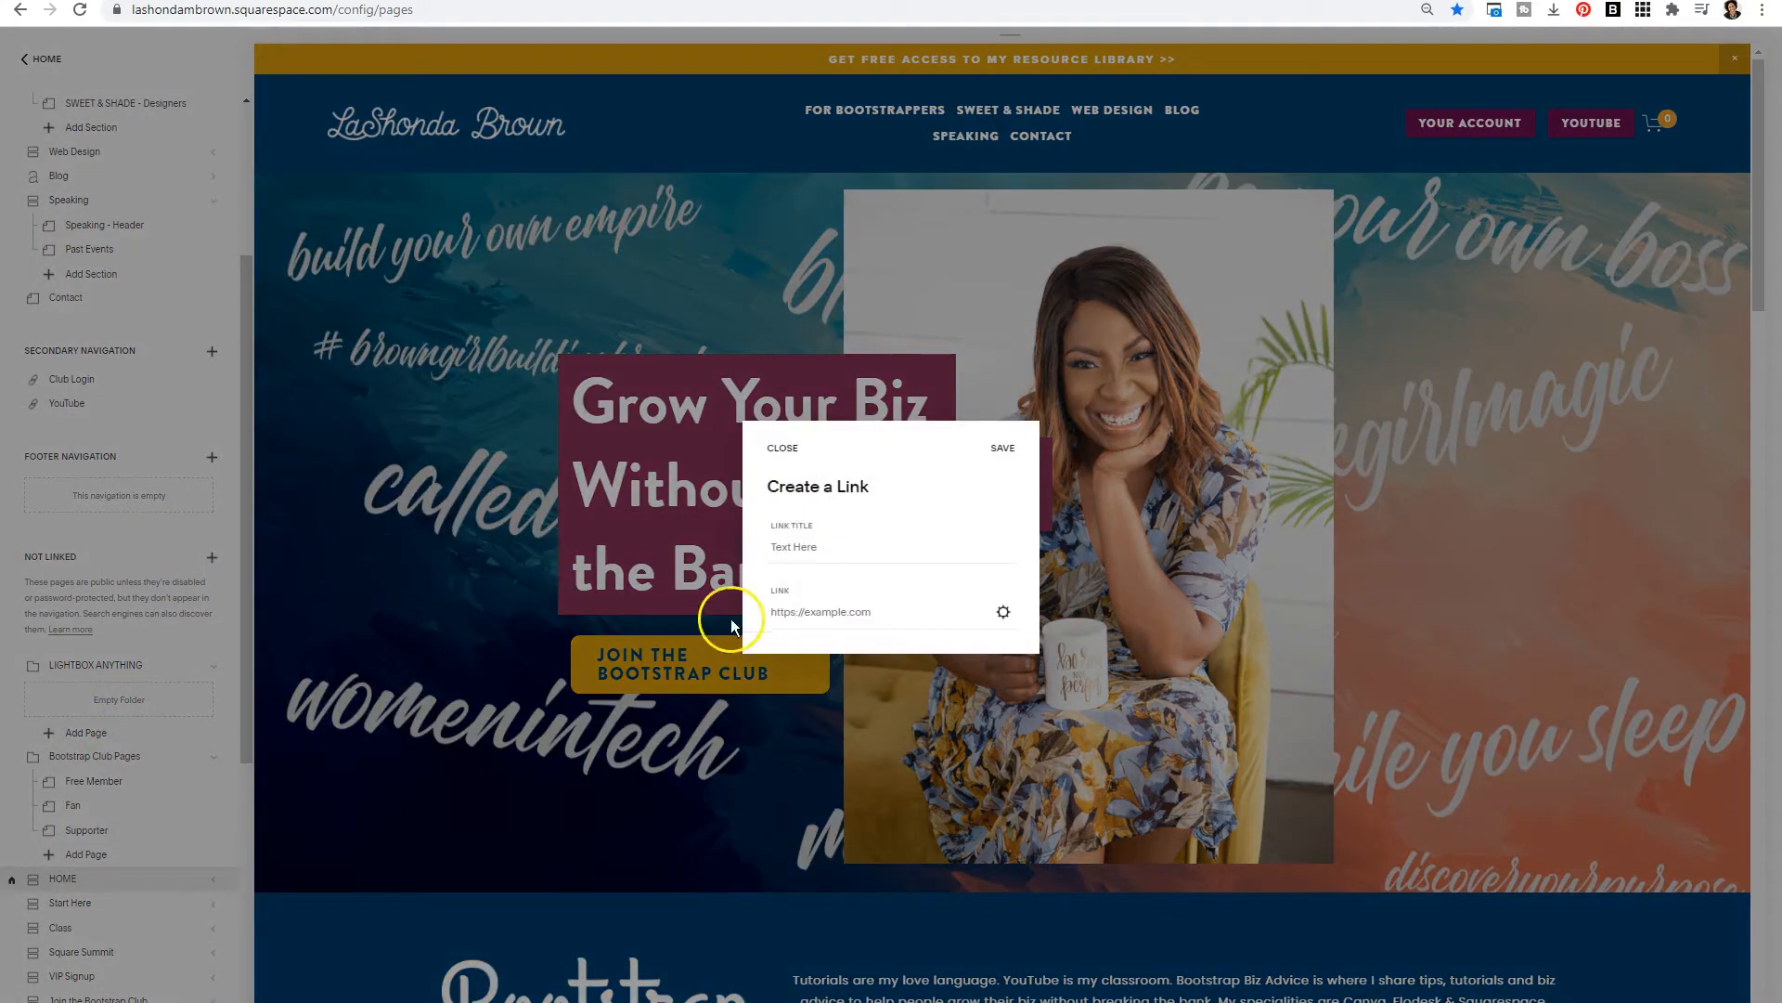
click(787, 546)
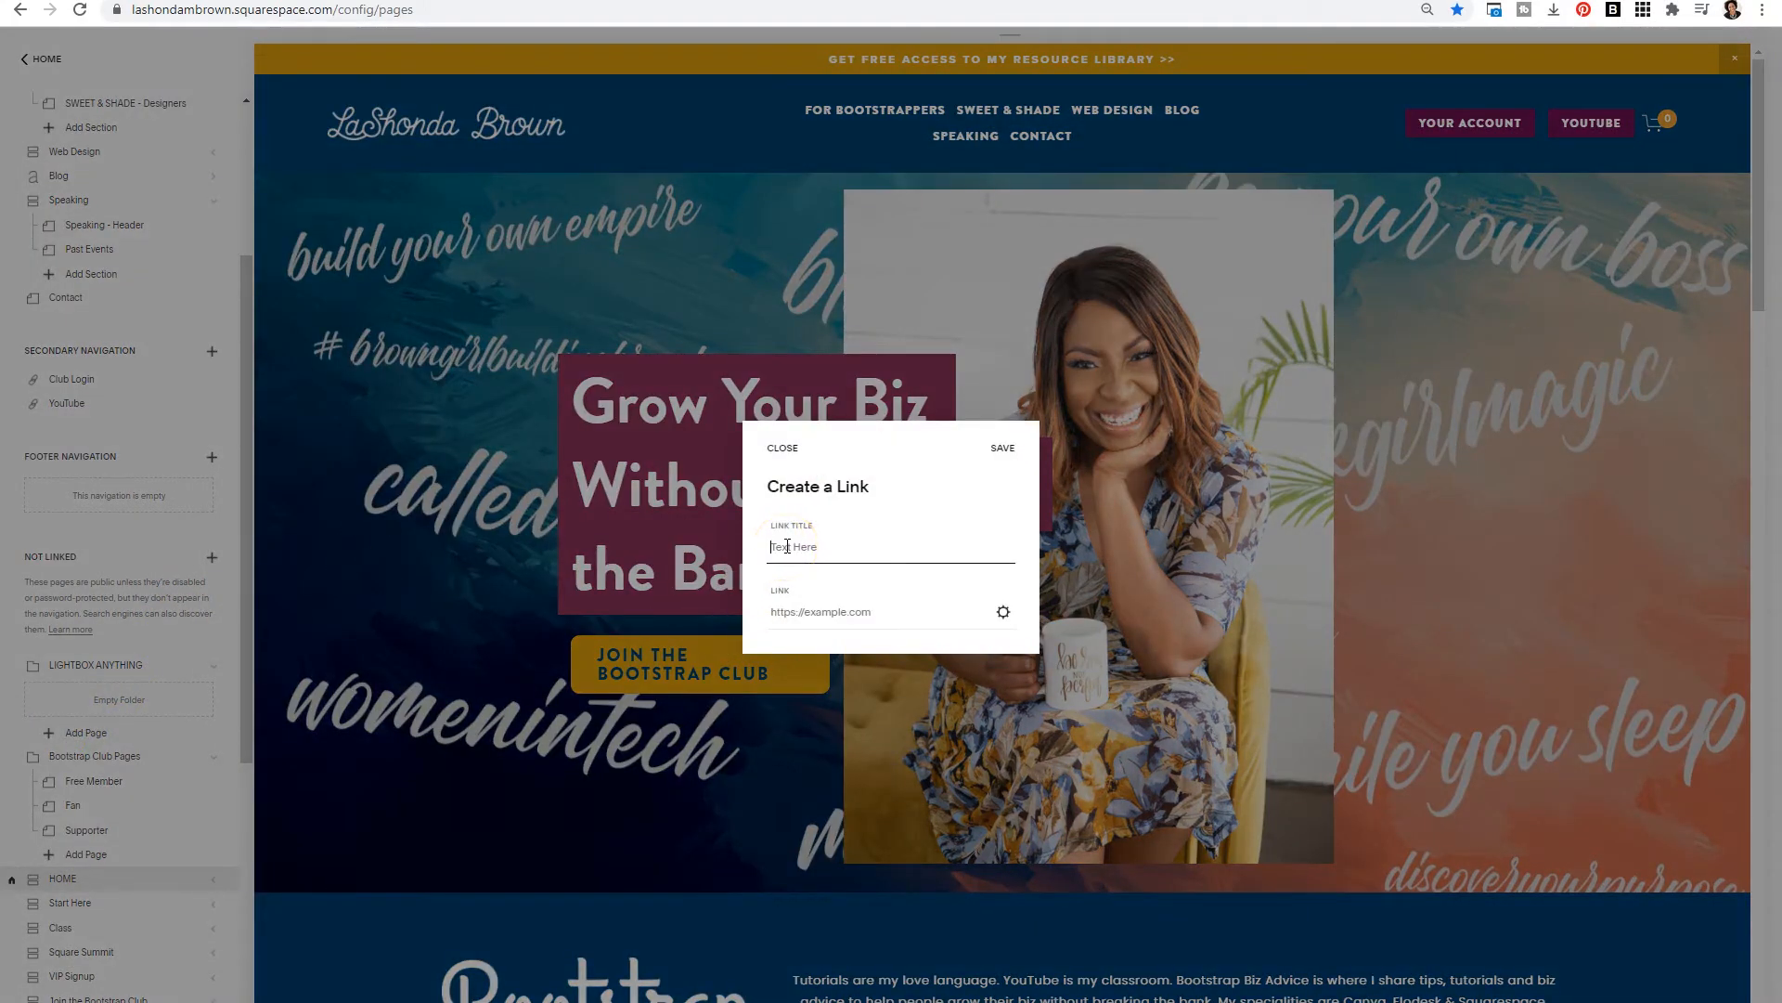
text(CSS)
- Upload plugin-lightbox.css, set it as the CSS link's file, and save the link
click(1003, 612)
click(599, 497)
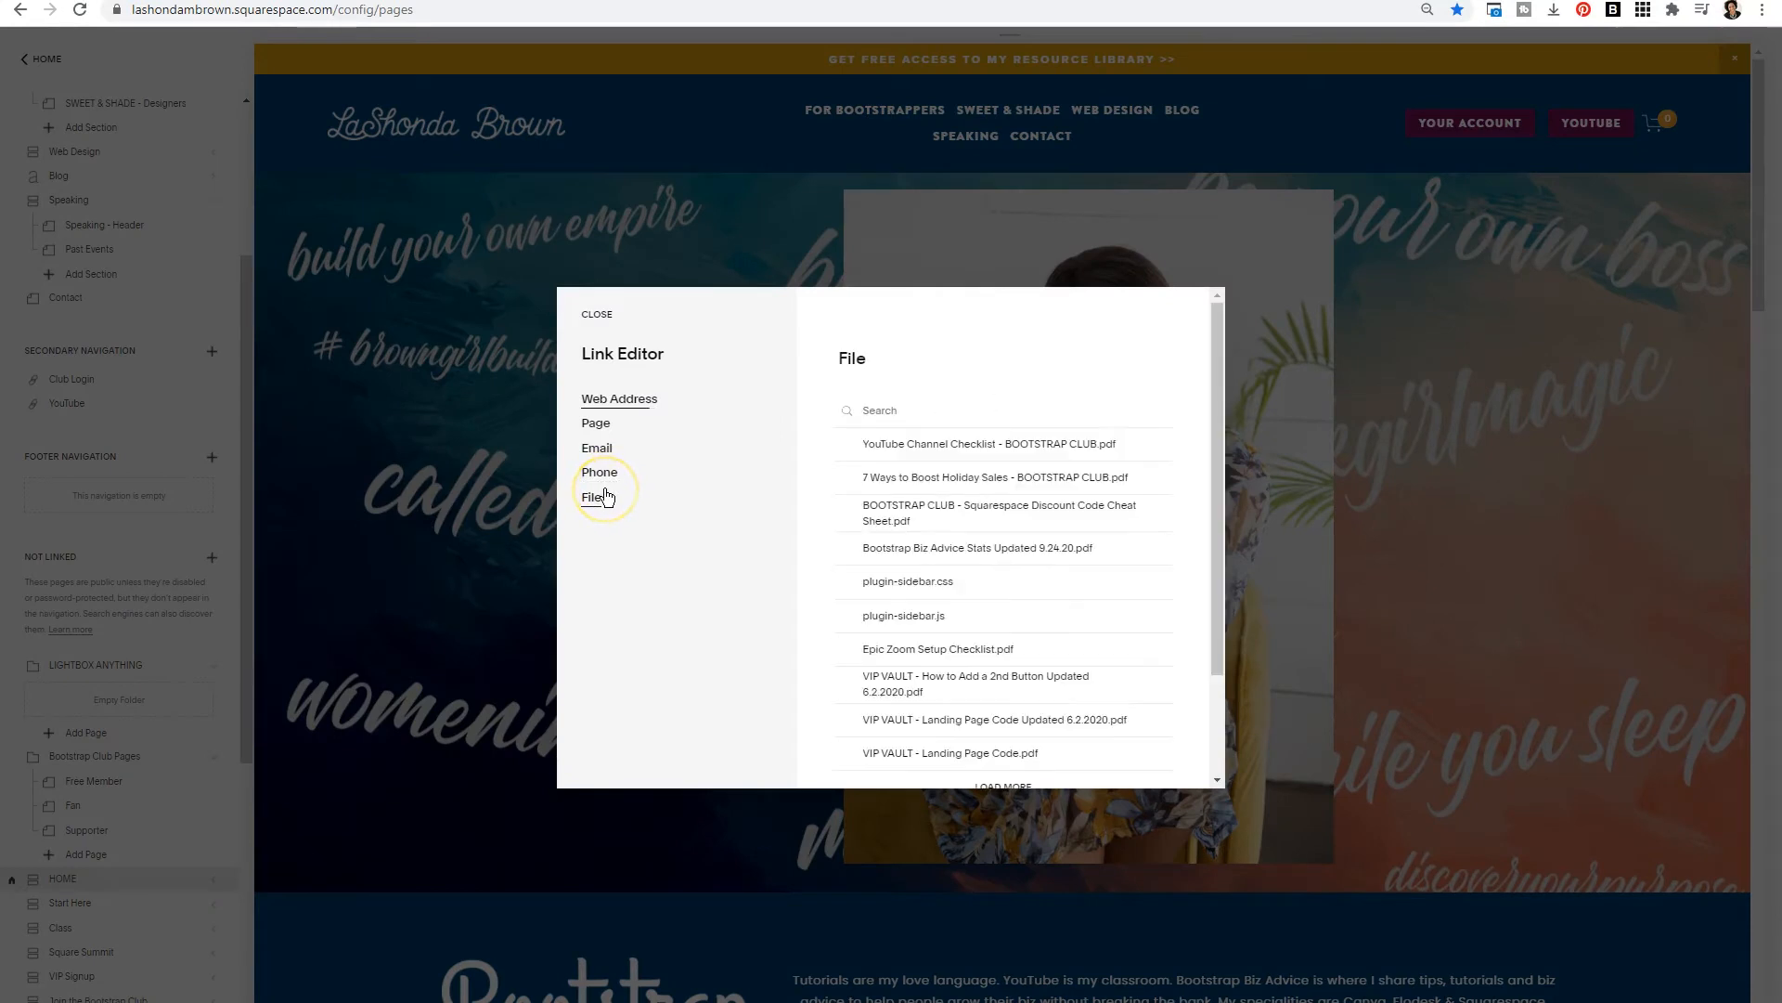
scroll(839, 511, down, 2)
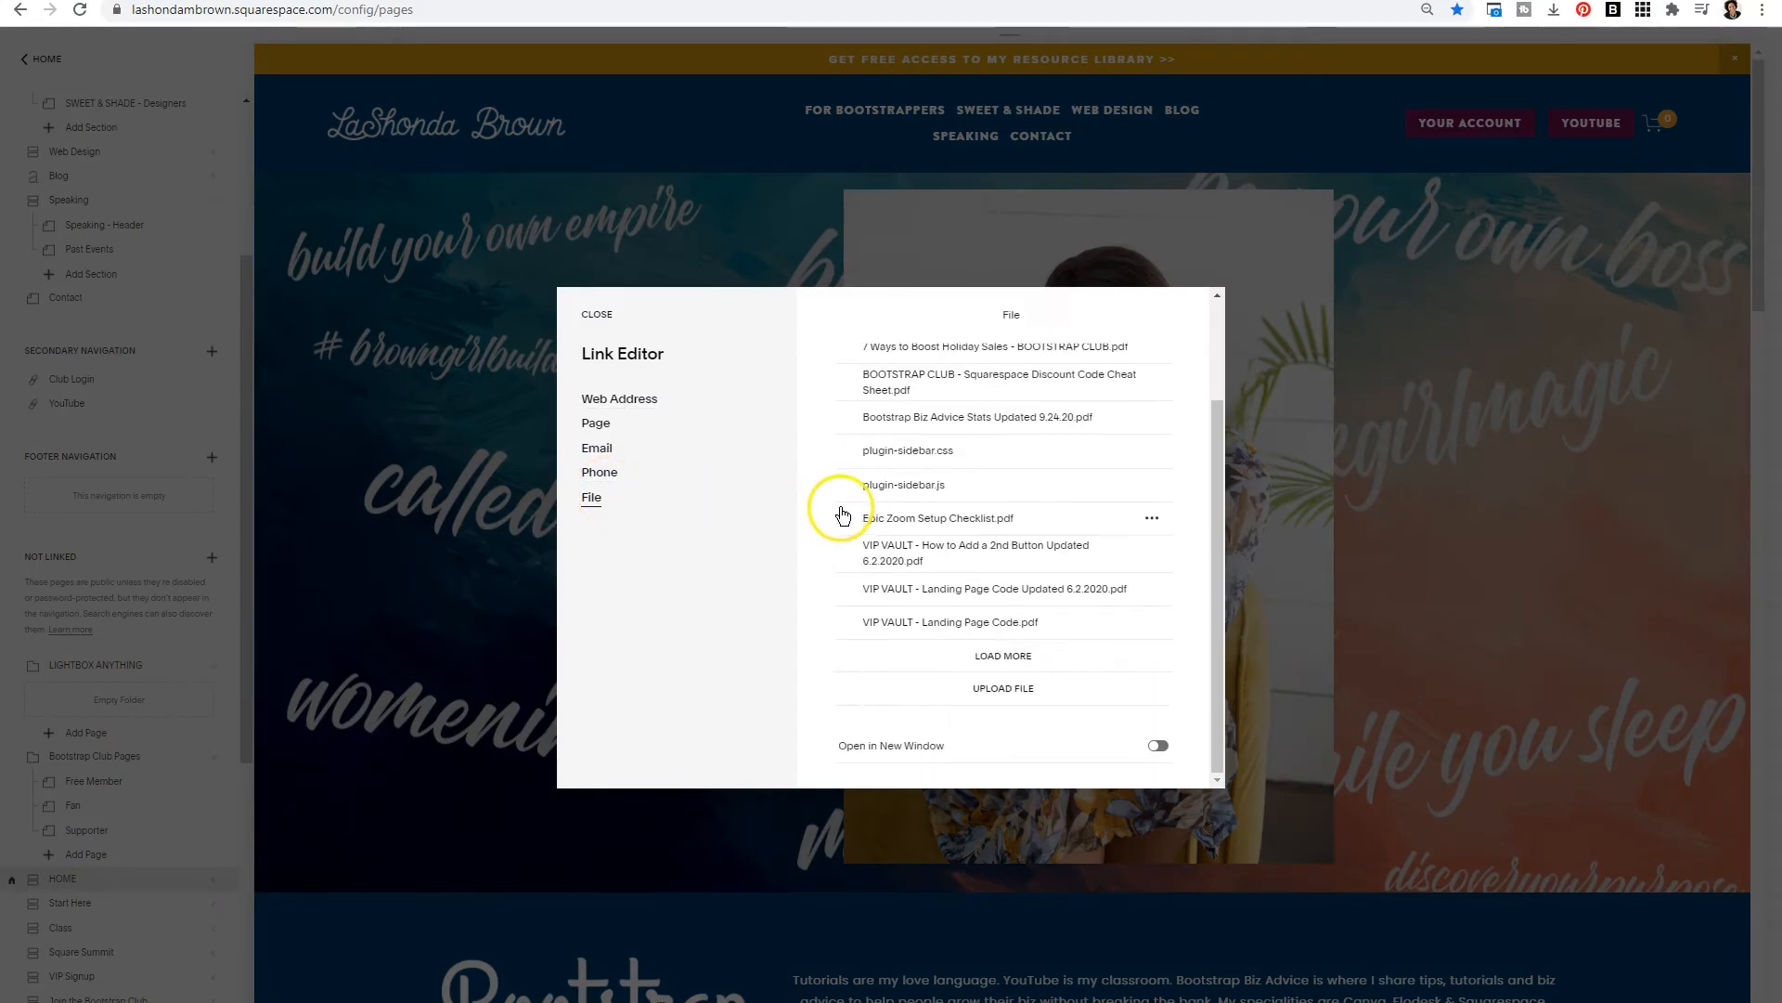
click(1004, 688)
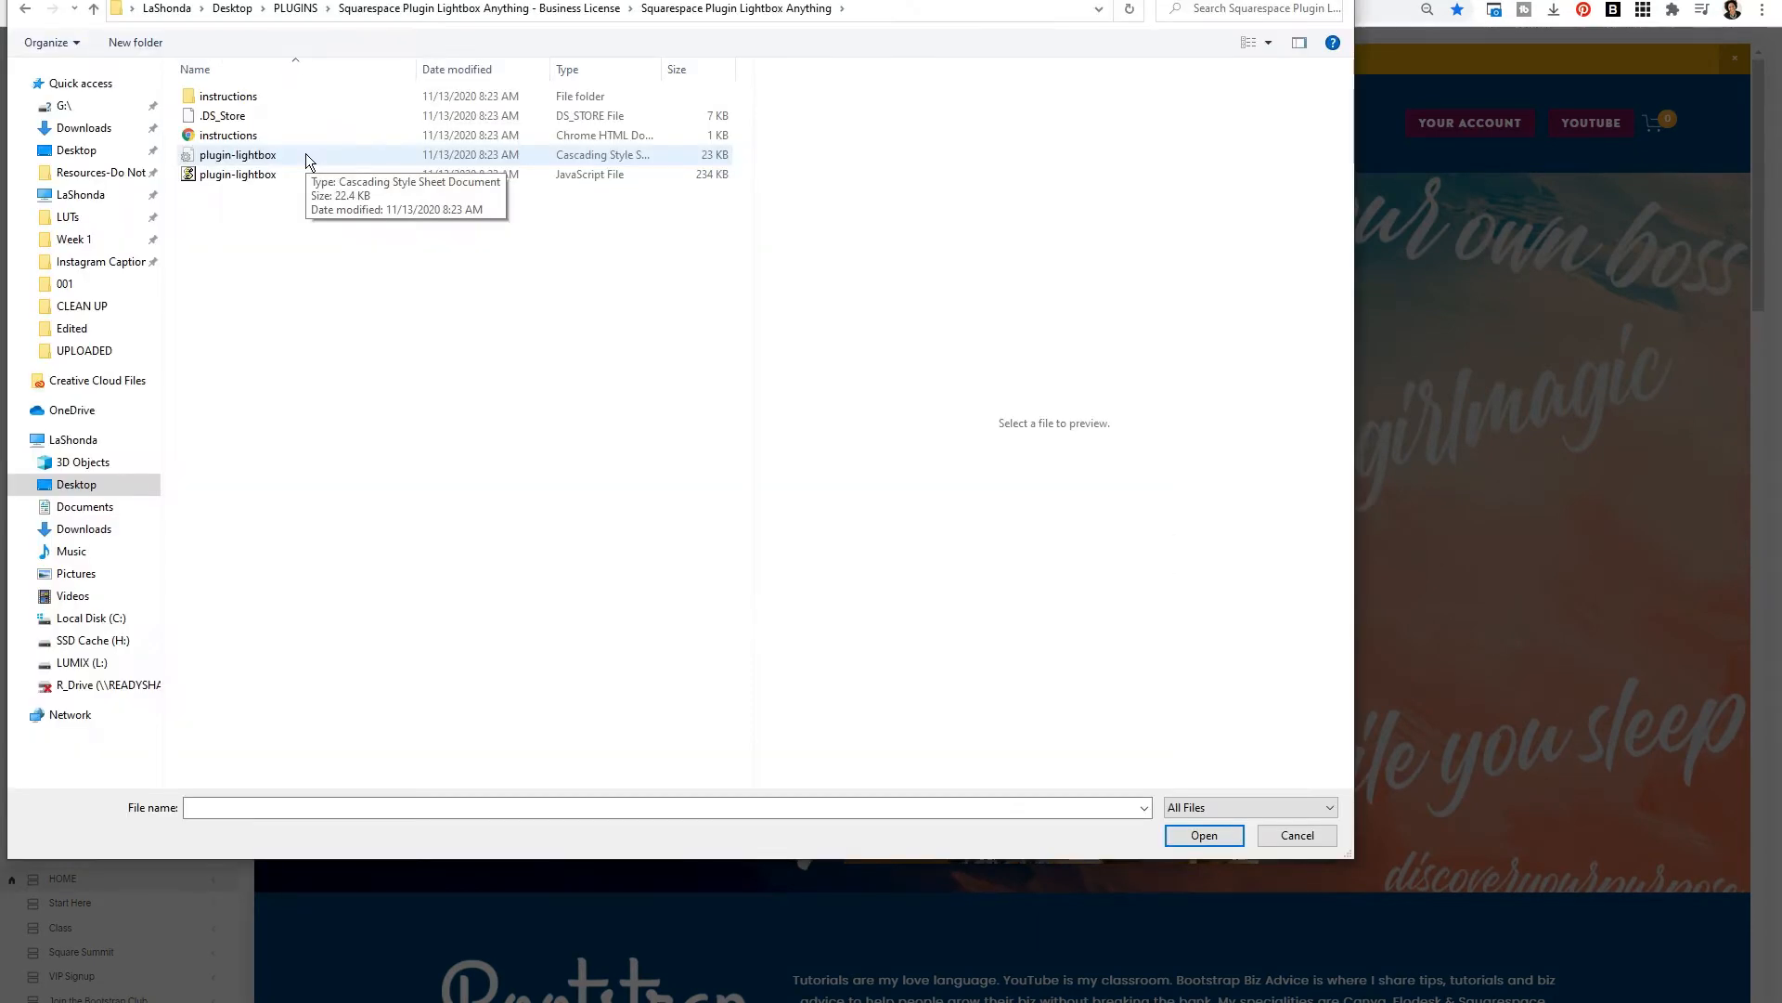
click(304, 154)
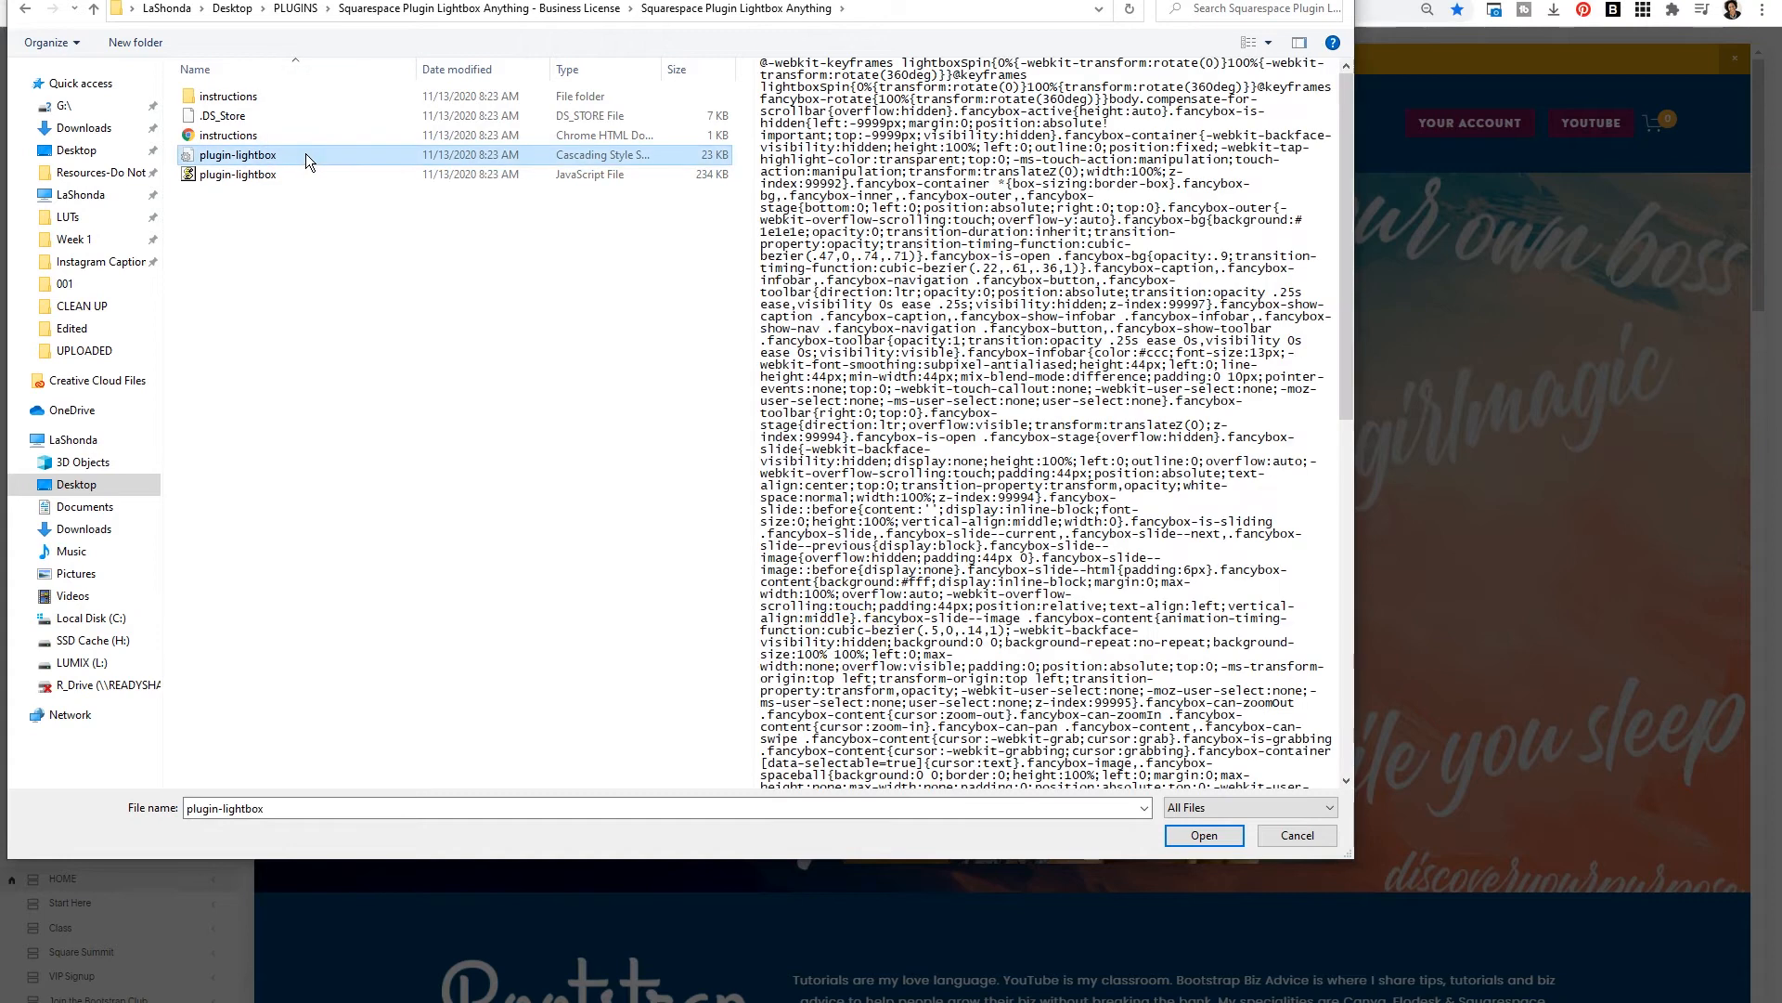
click(1211, 845)
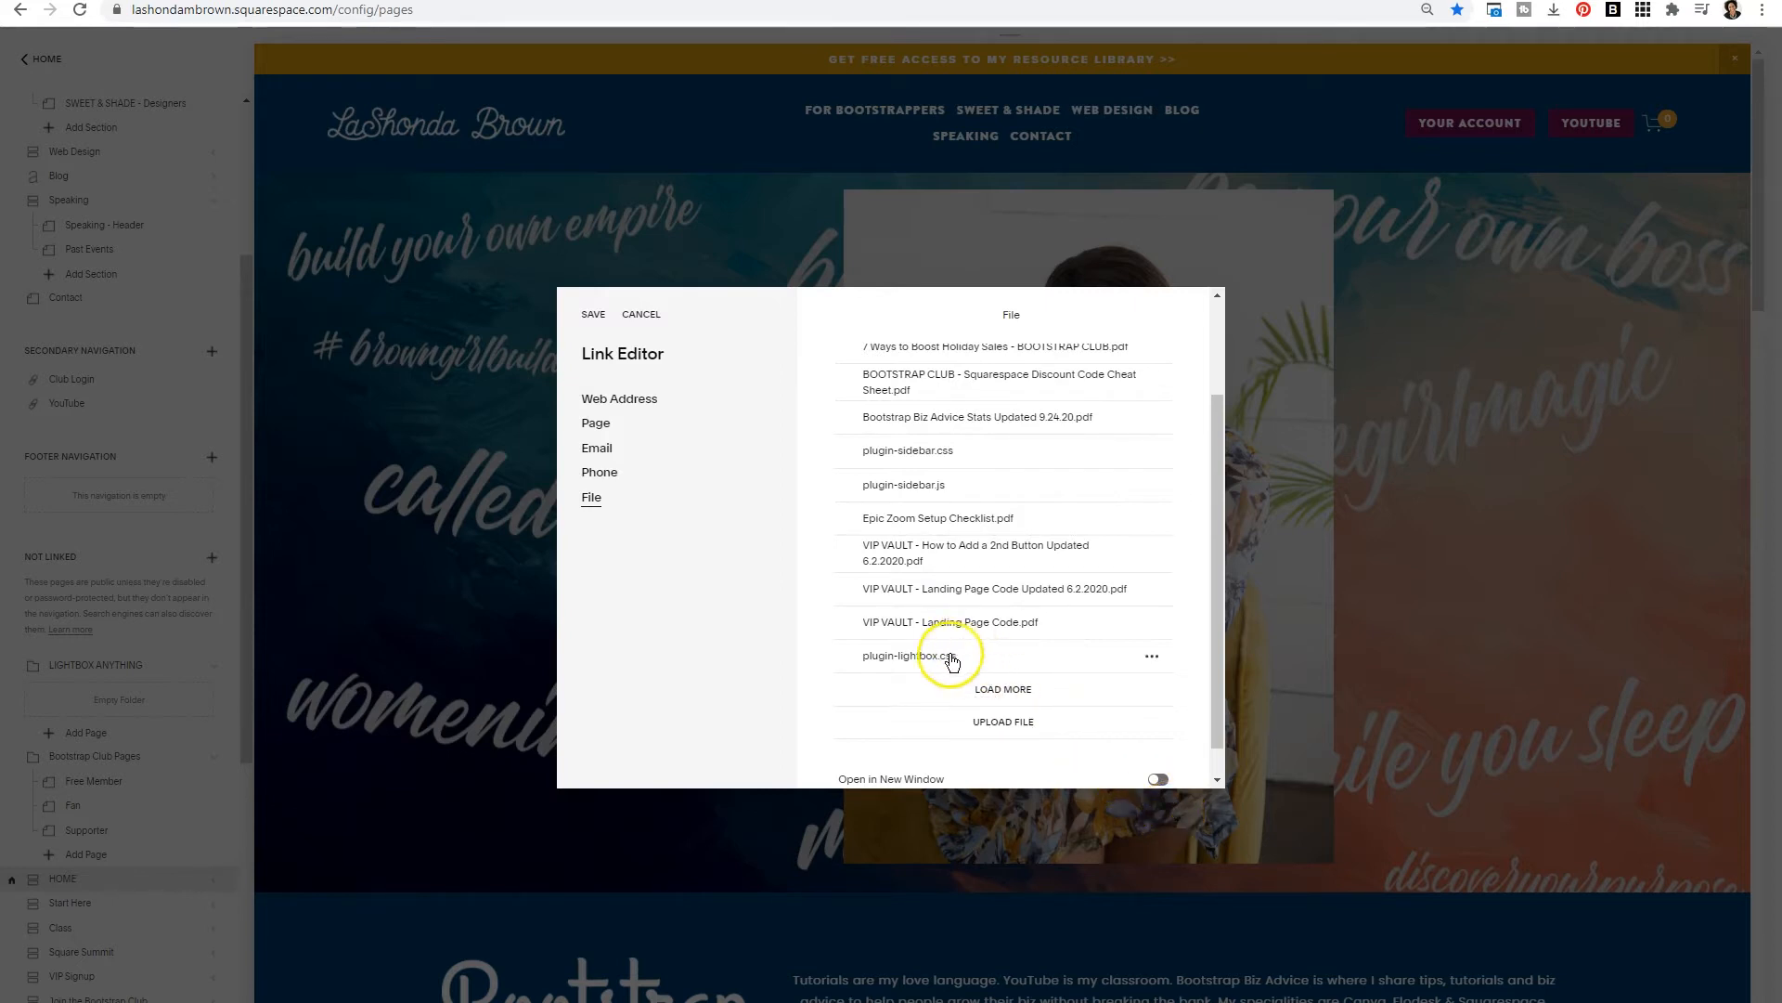
click(847, 657)
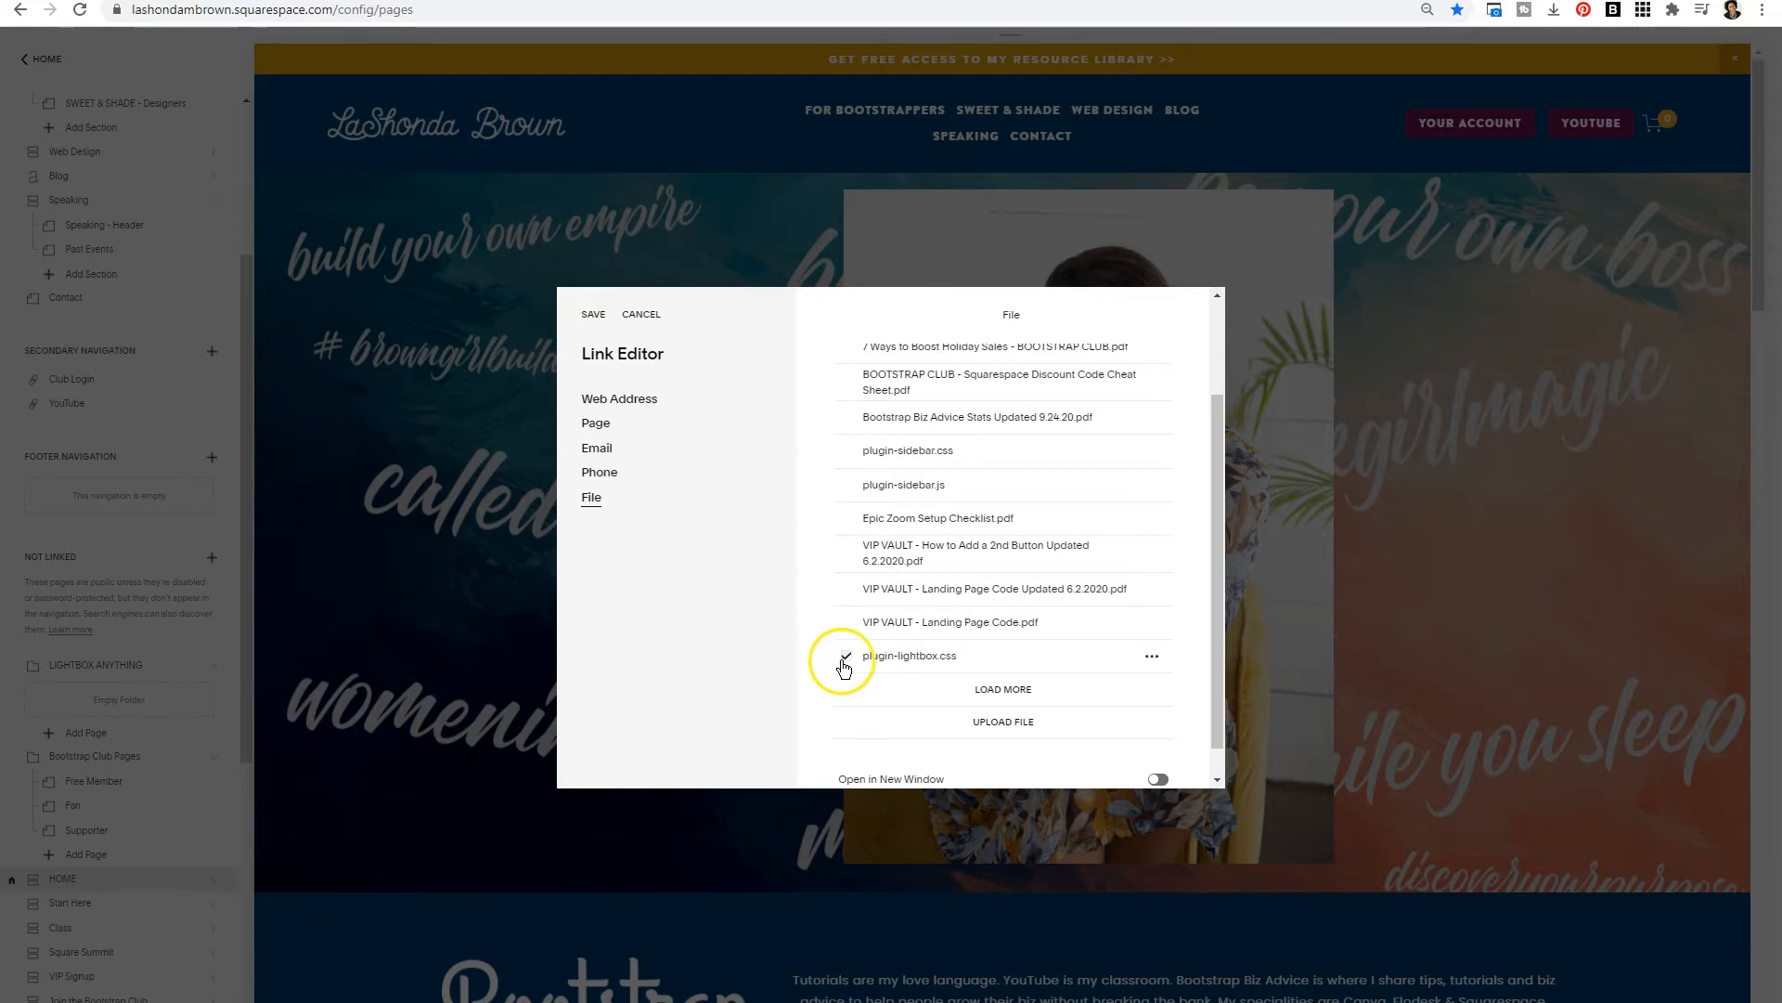
click(595, 315)
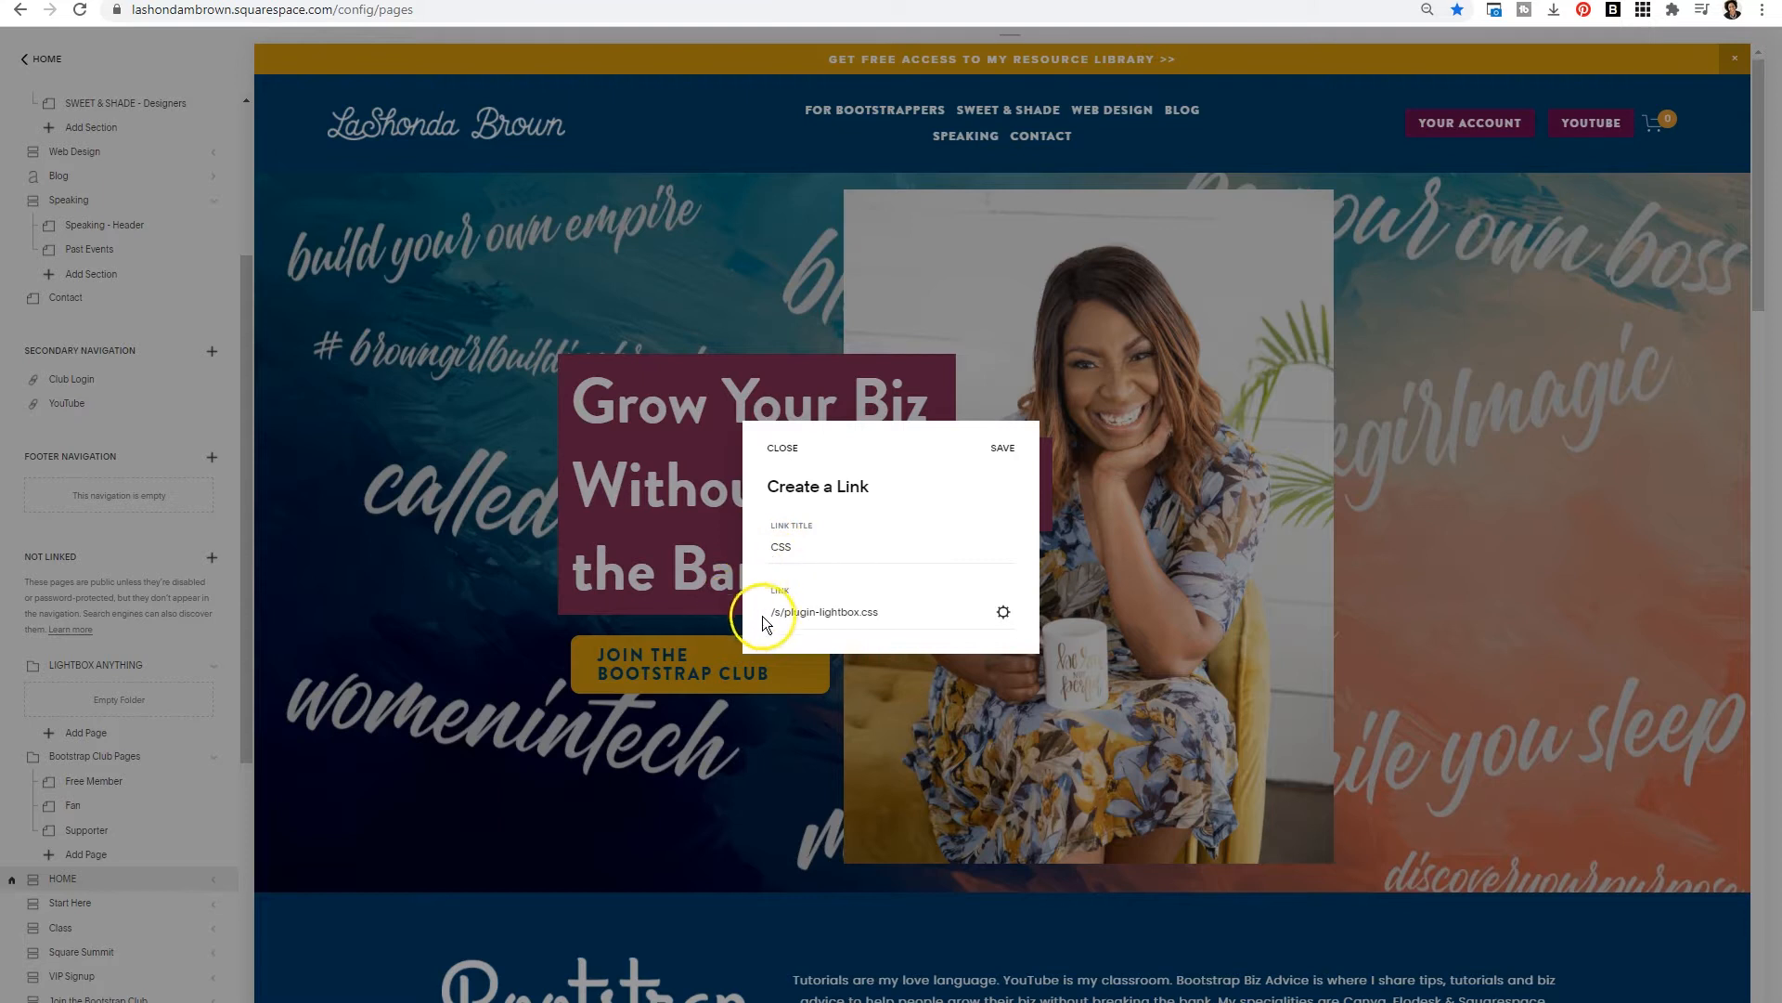
click(993, 461)
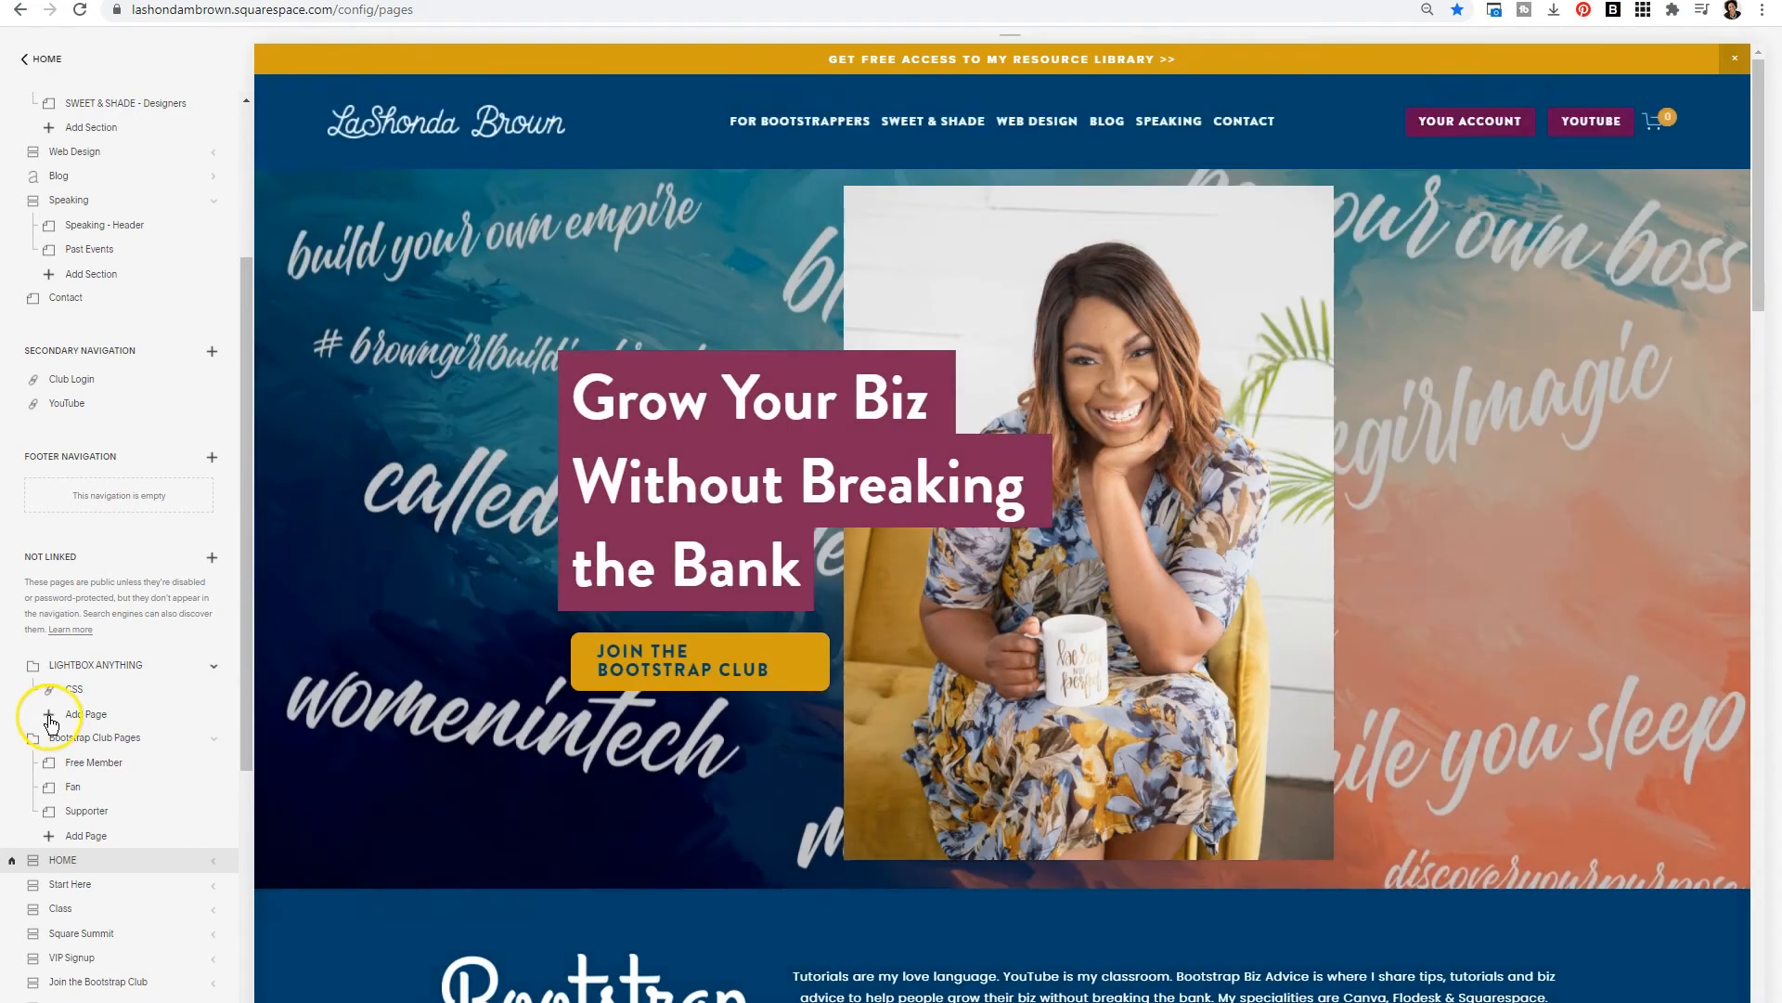
- Add a second link page titled JAVASCRIPT inside the LIGHTBOX ANYTHING folder
click(51, 722)
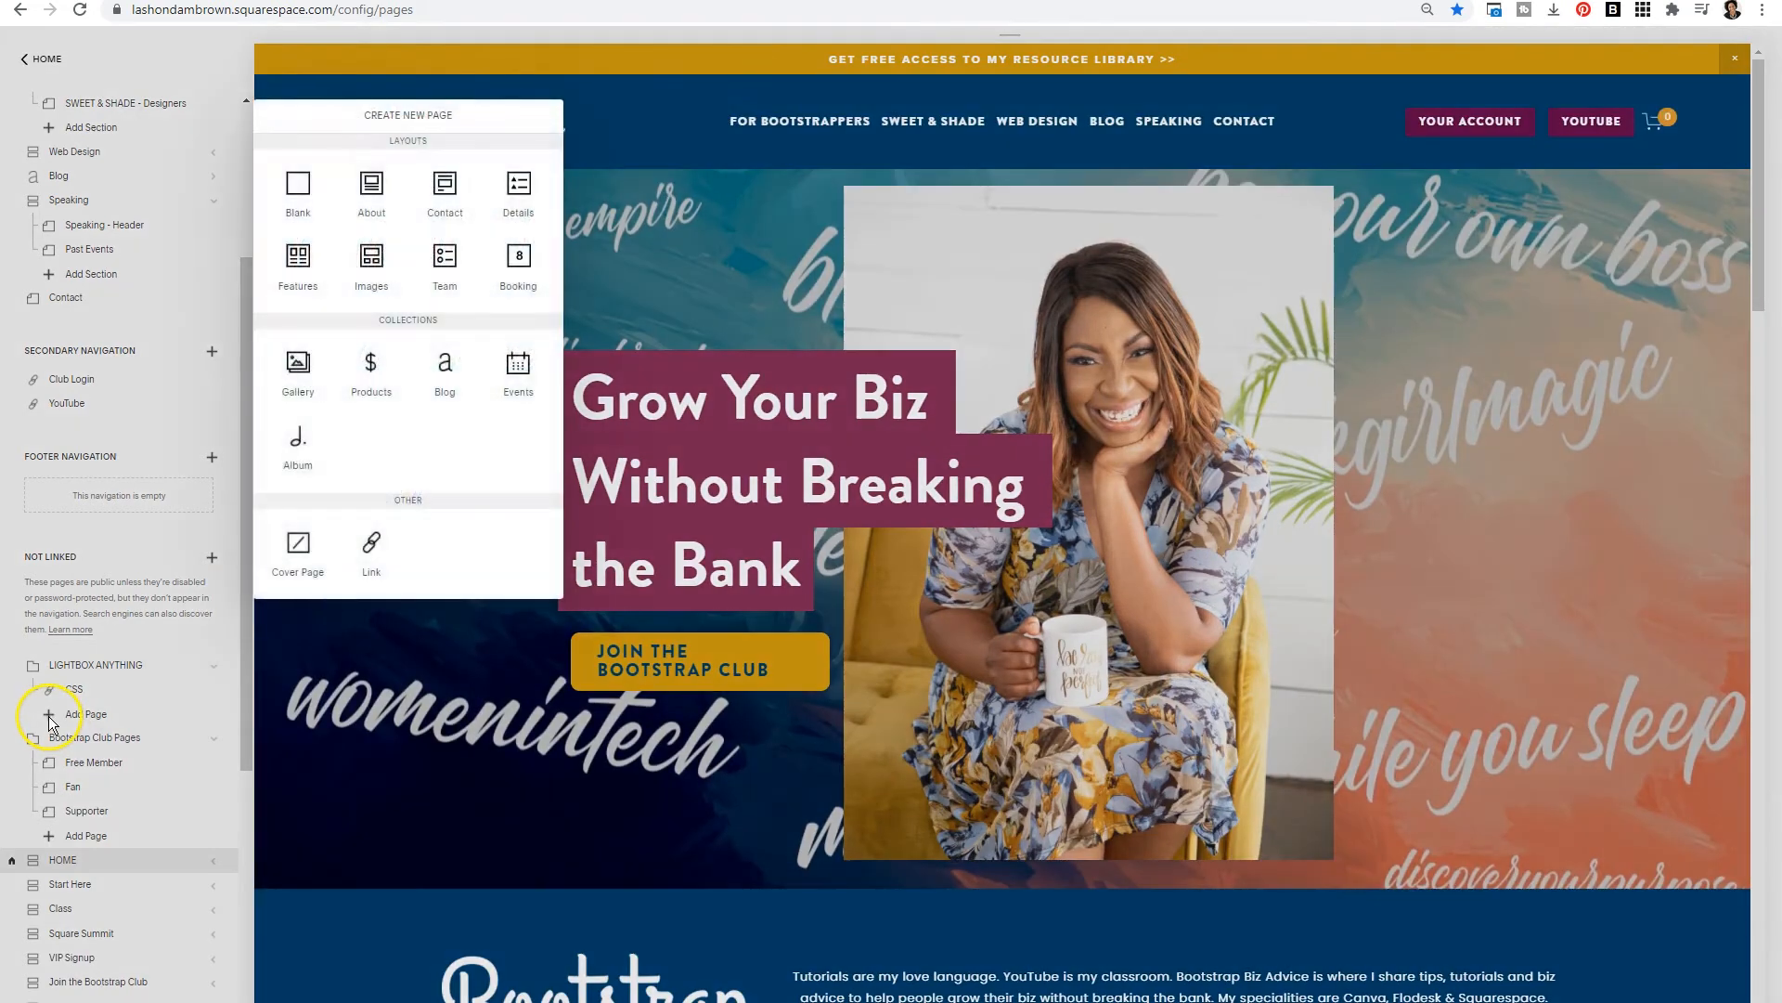
click(383, 552)
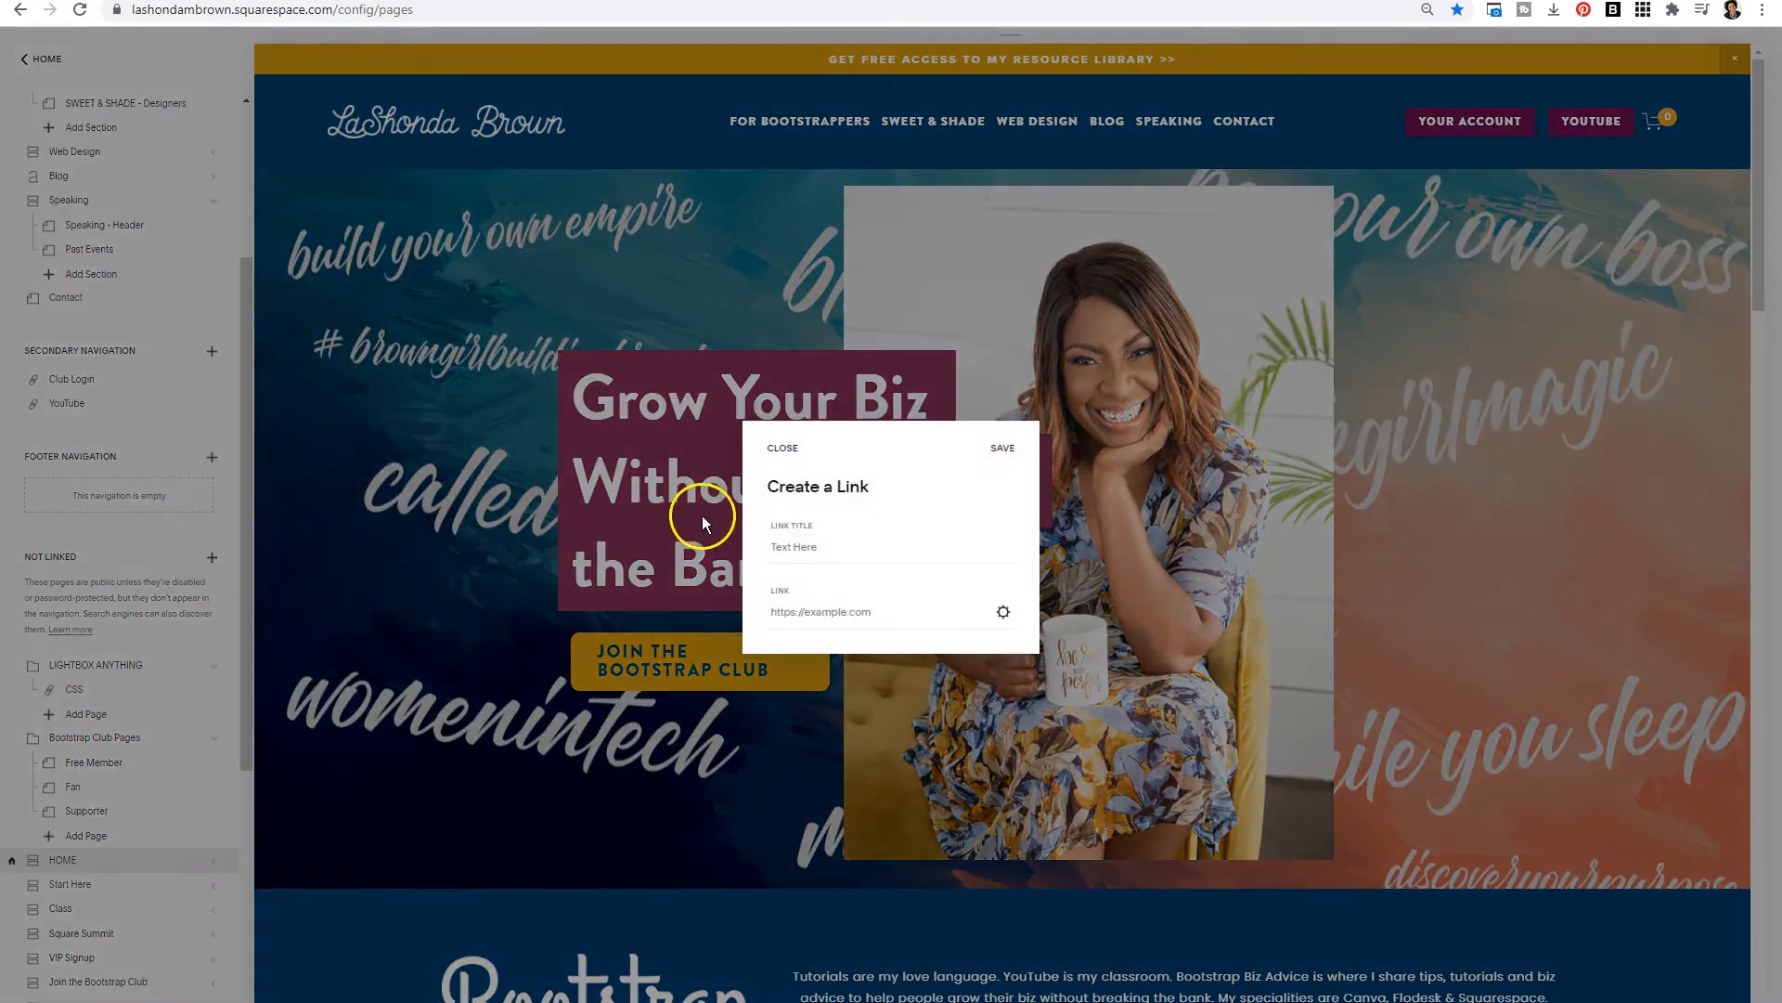
click(779, 543)
text(JAVASCRIPT)
- Upload plugin-lightbox.js, set it as the JAVASCRIPT link's file, save the link, and return to the main site menu
click(1002, 613)
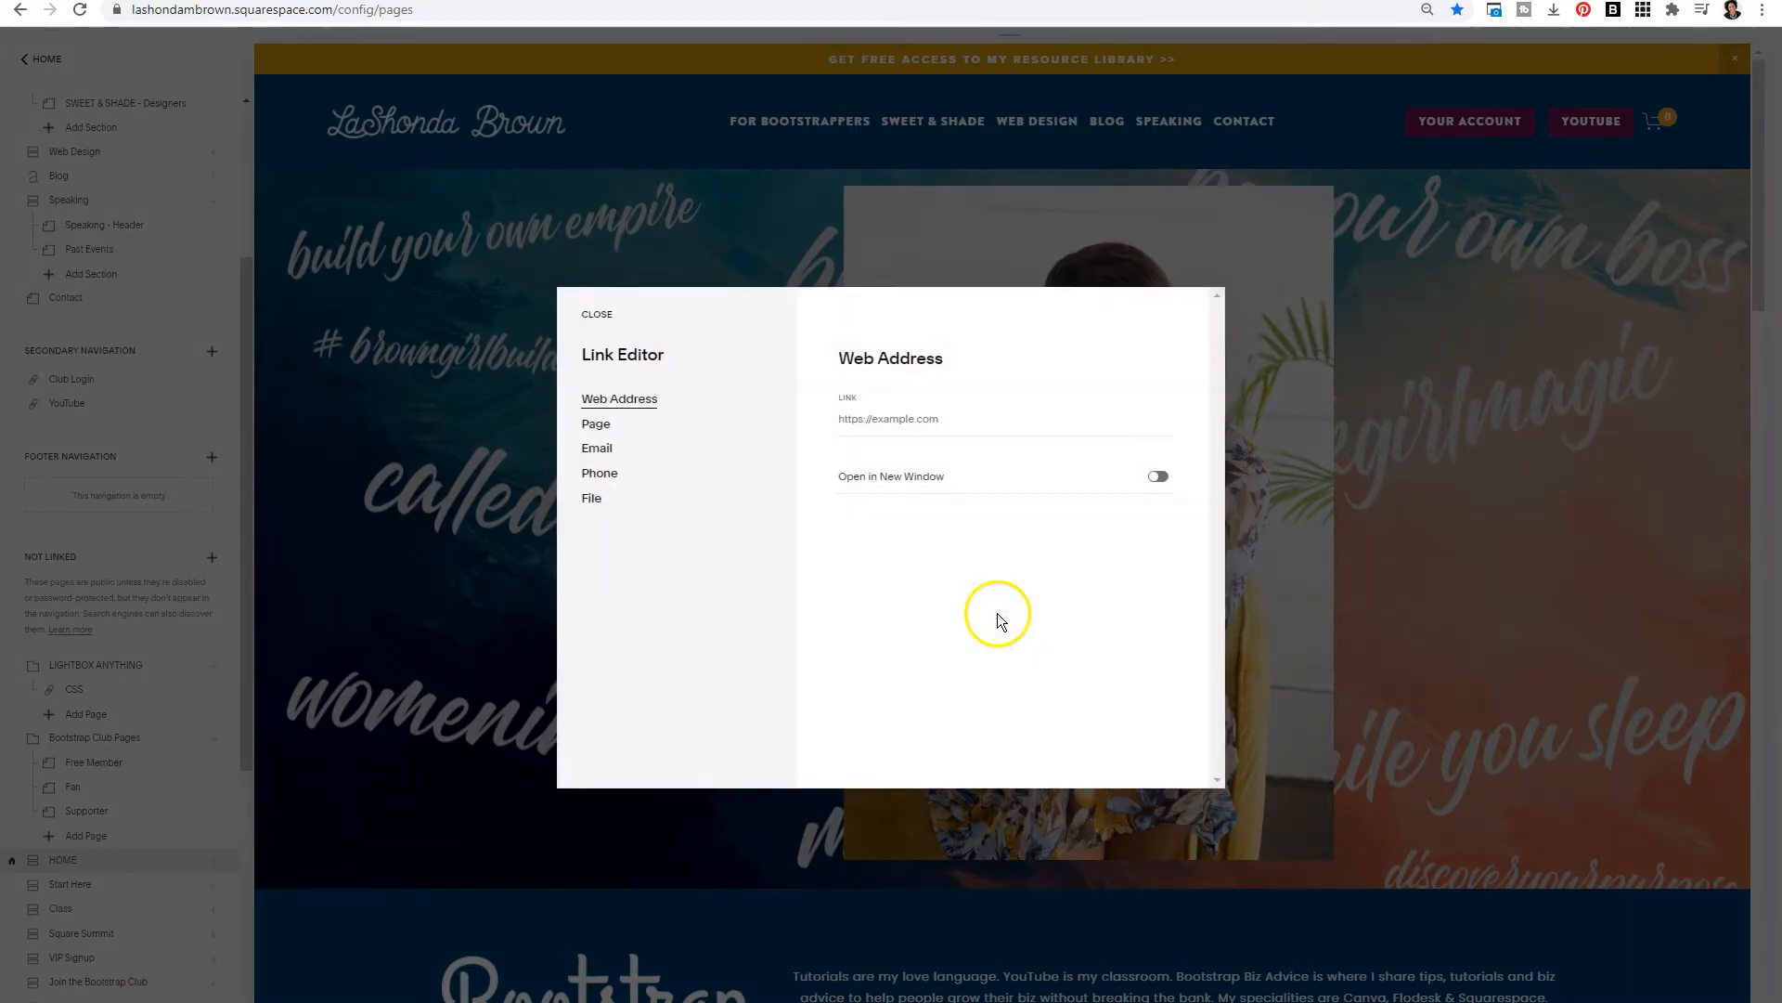
click(656, 494)
scroll(916, 594, down, 2)
click(984, 690)
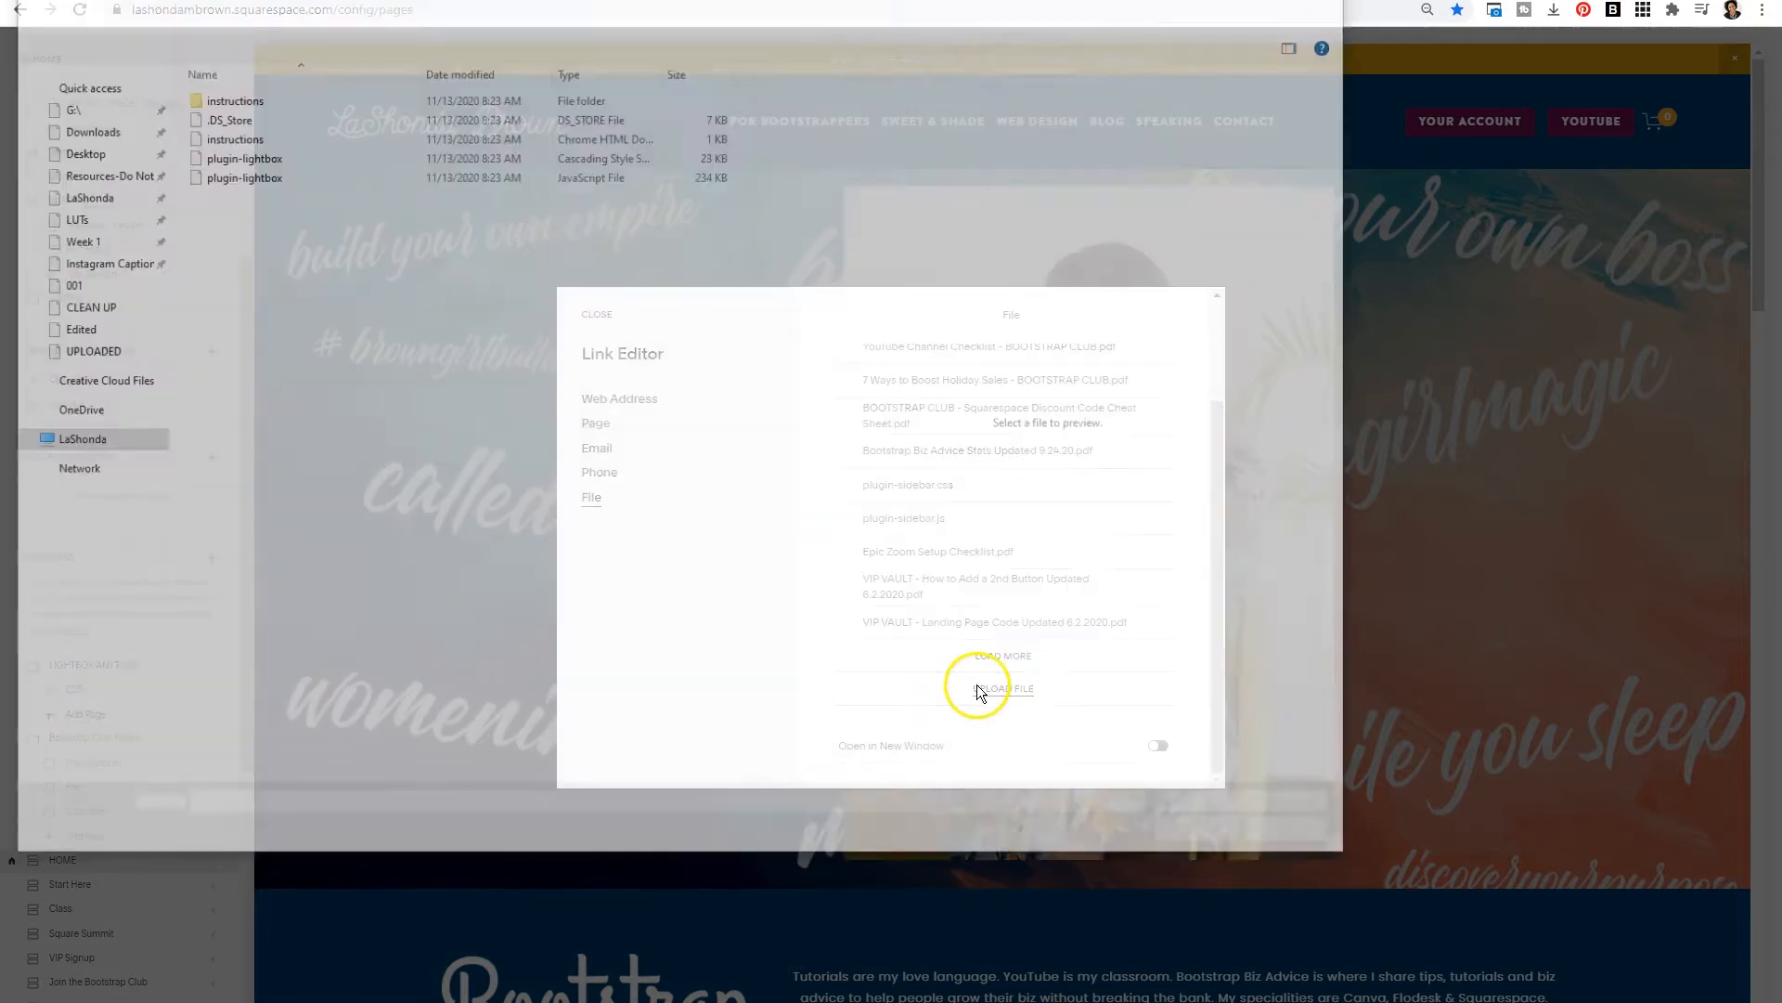
double_click(240, 175)
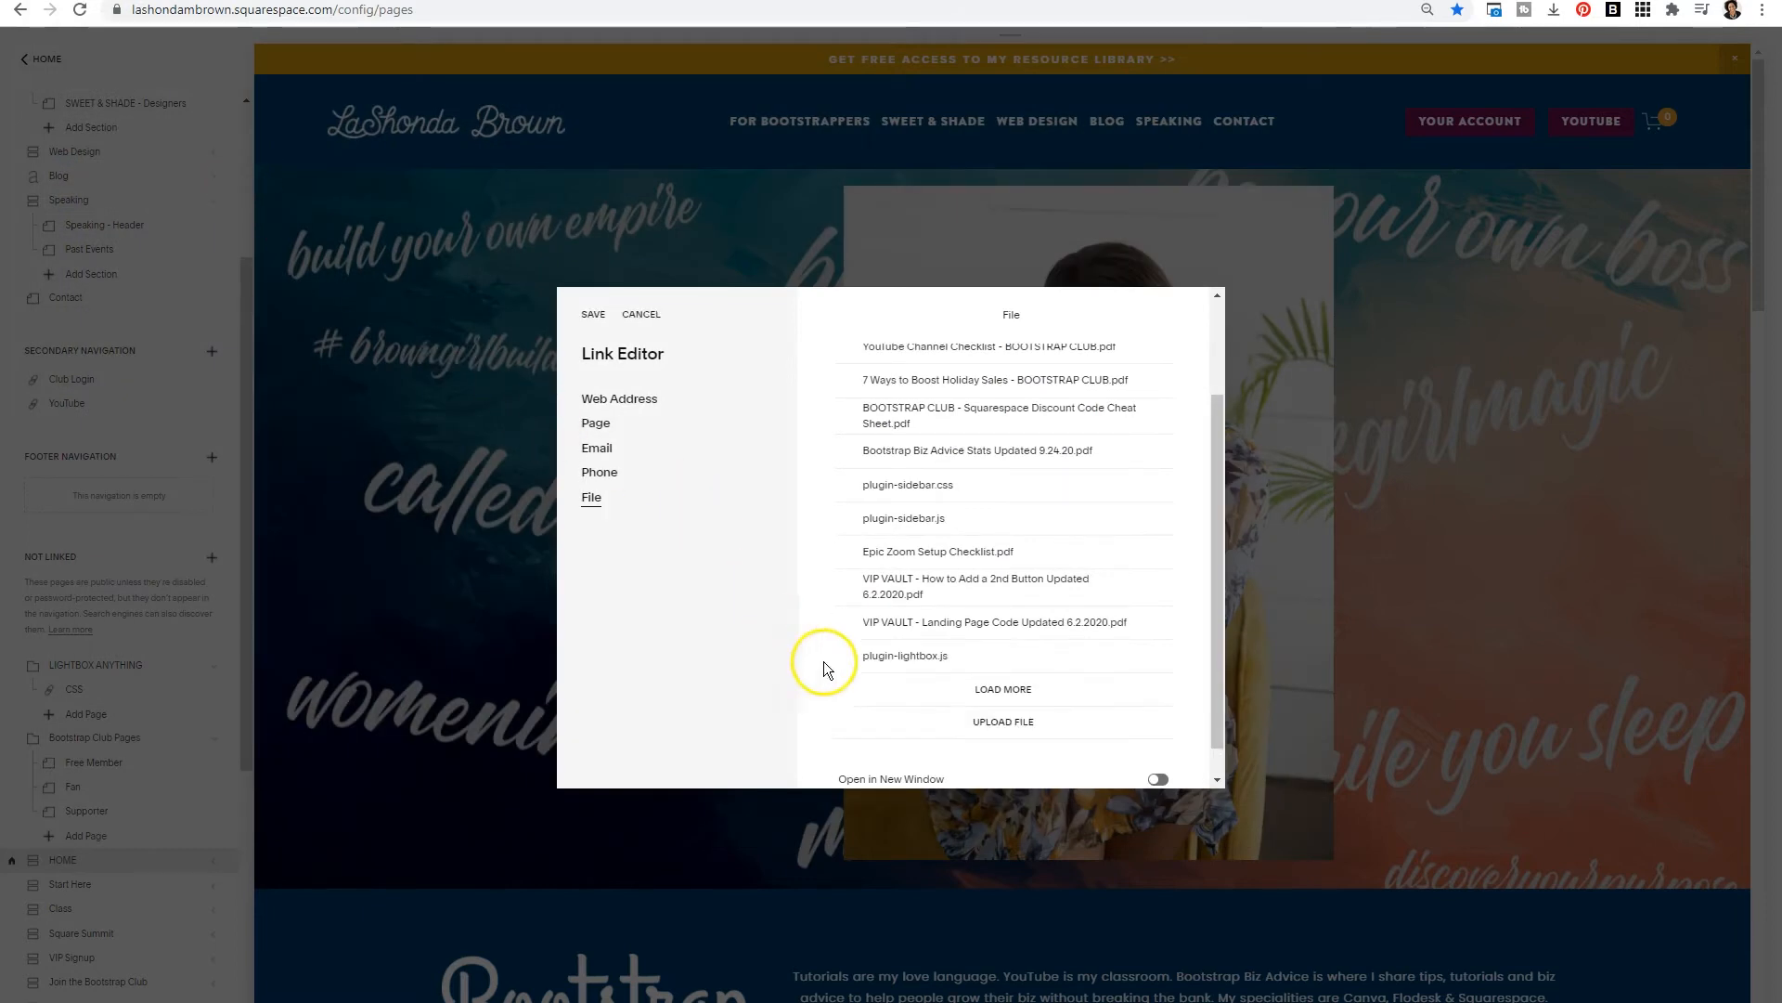
triple_click(589, 319)
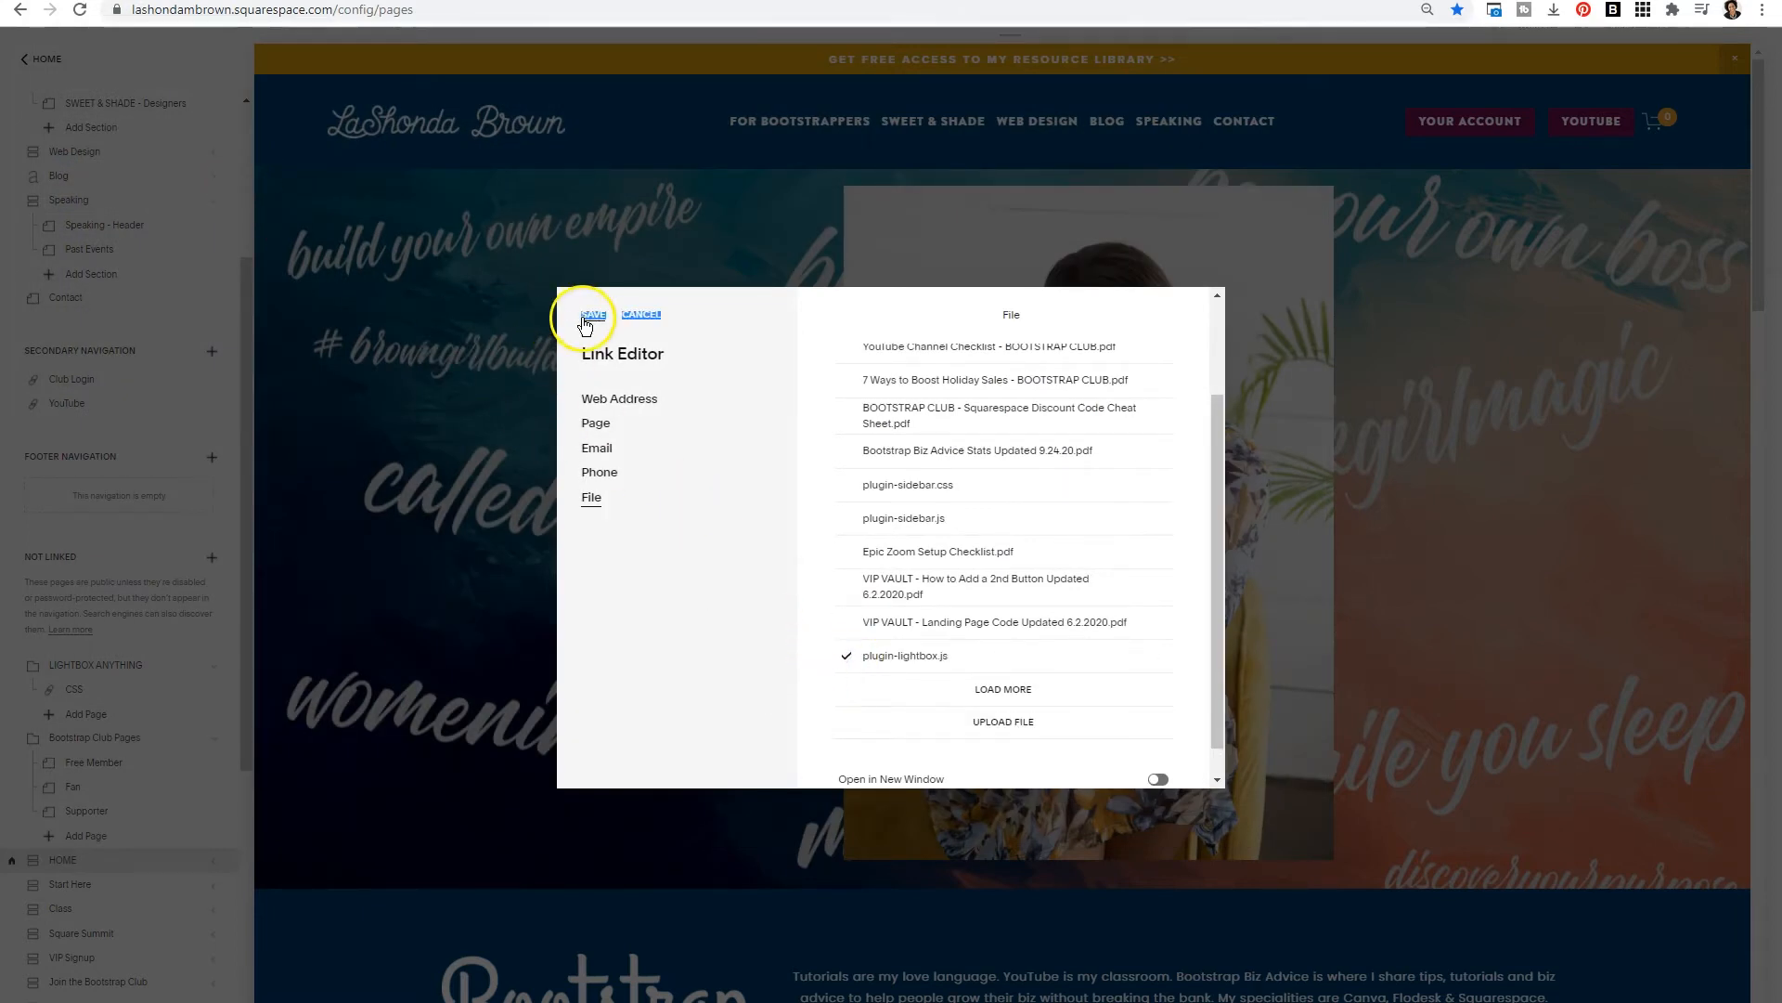
click(590, 320)
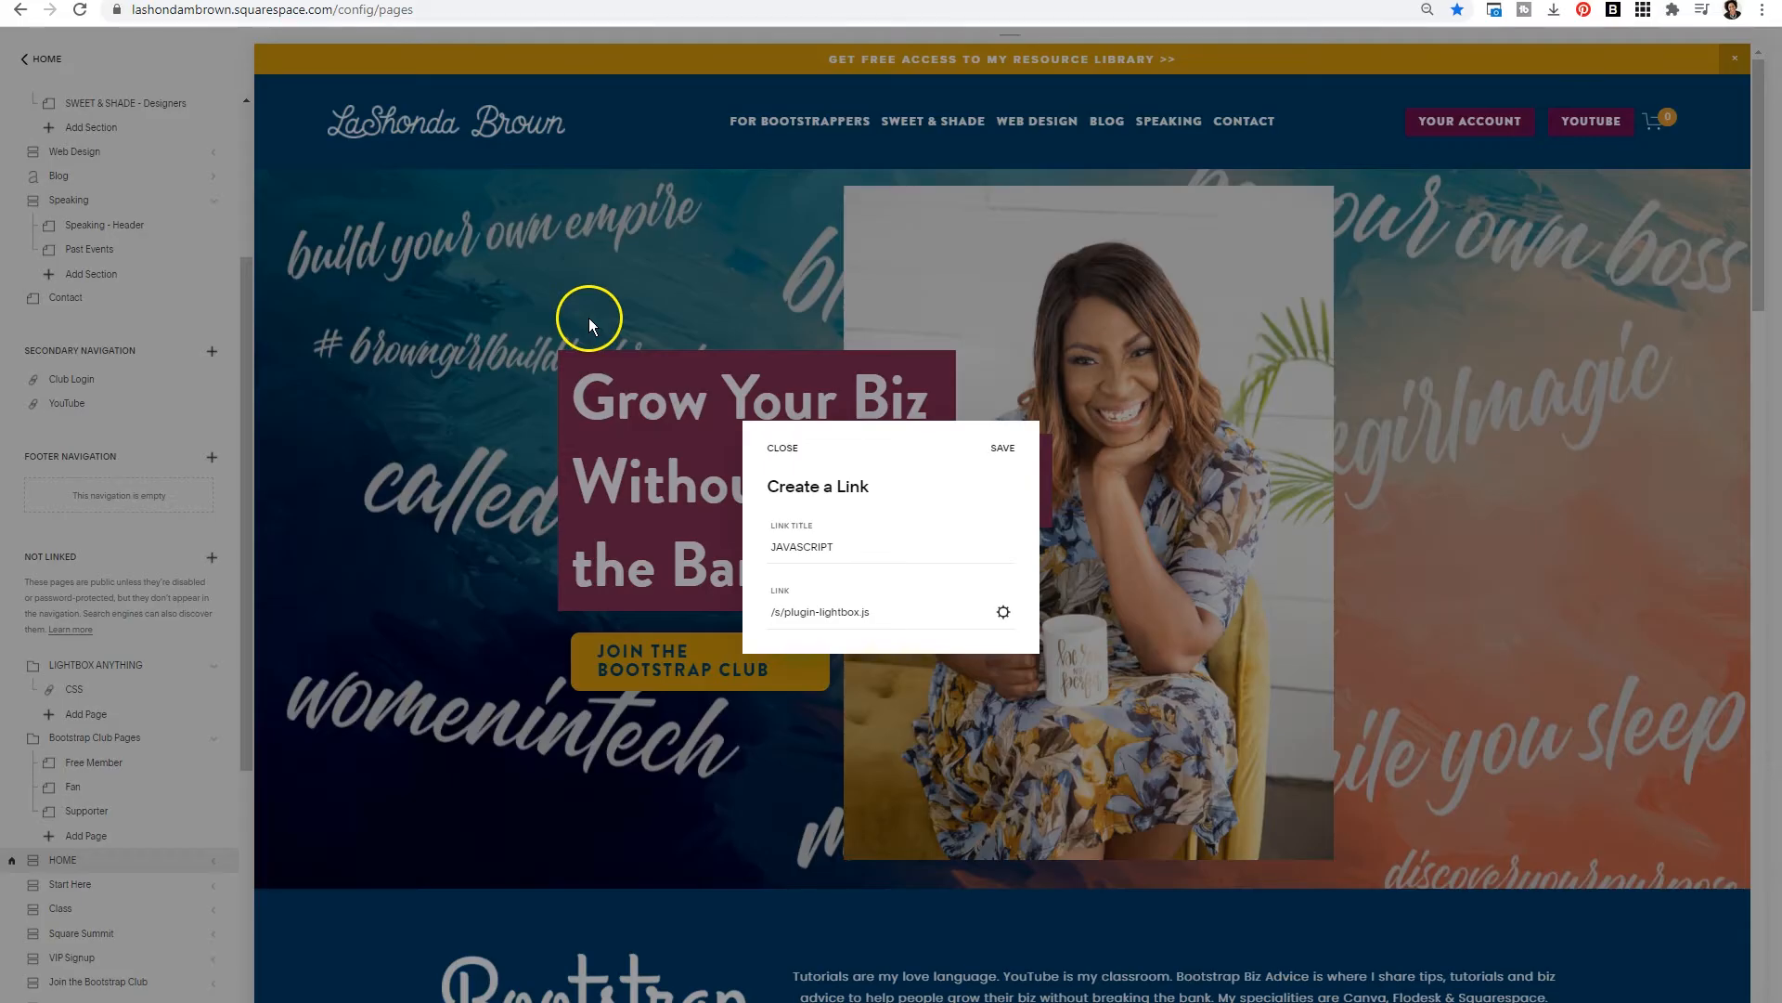
click(998, 448)
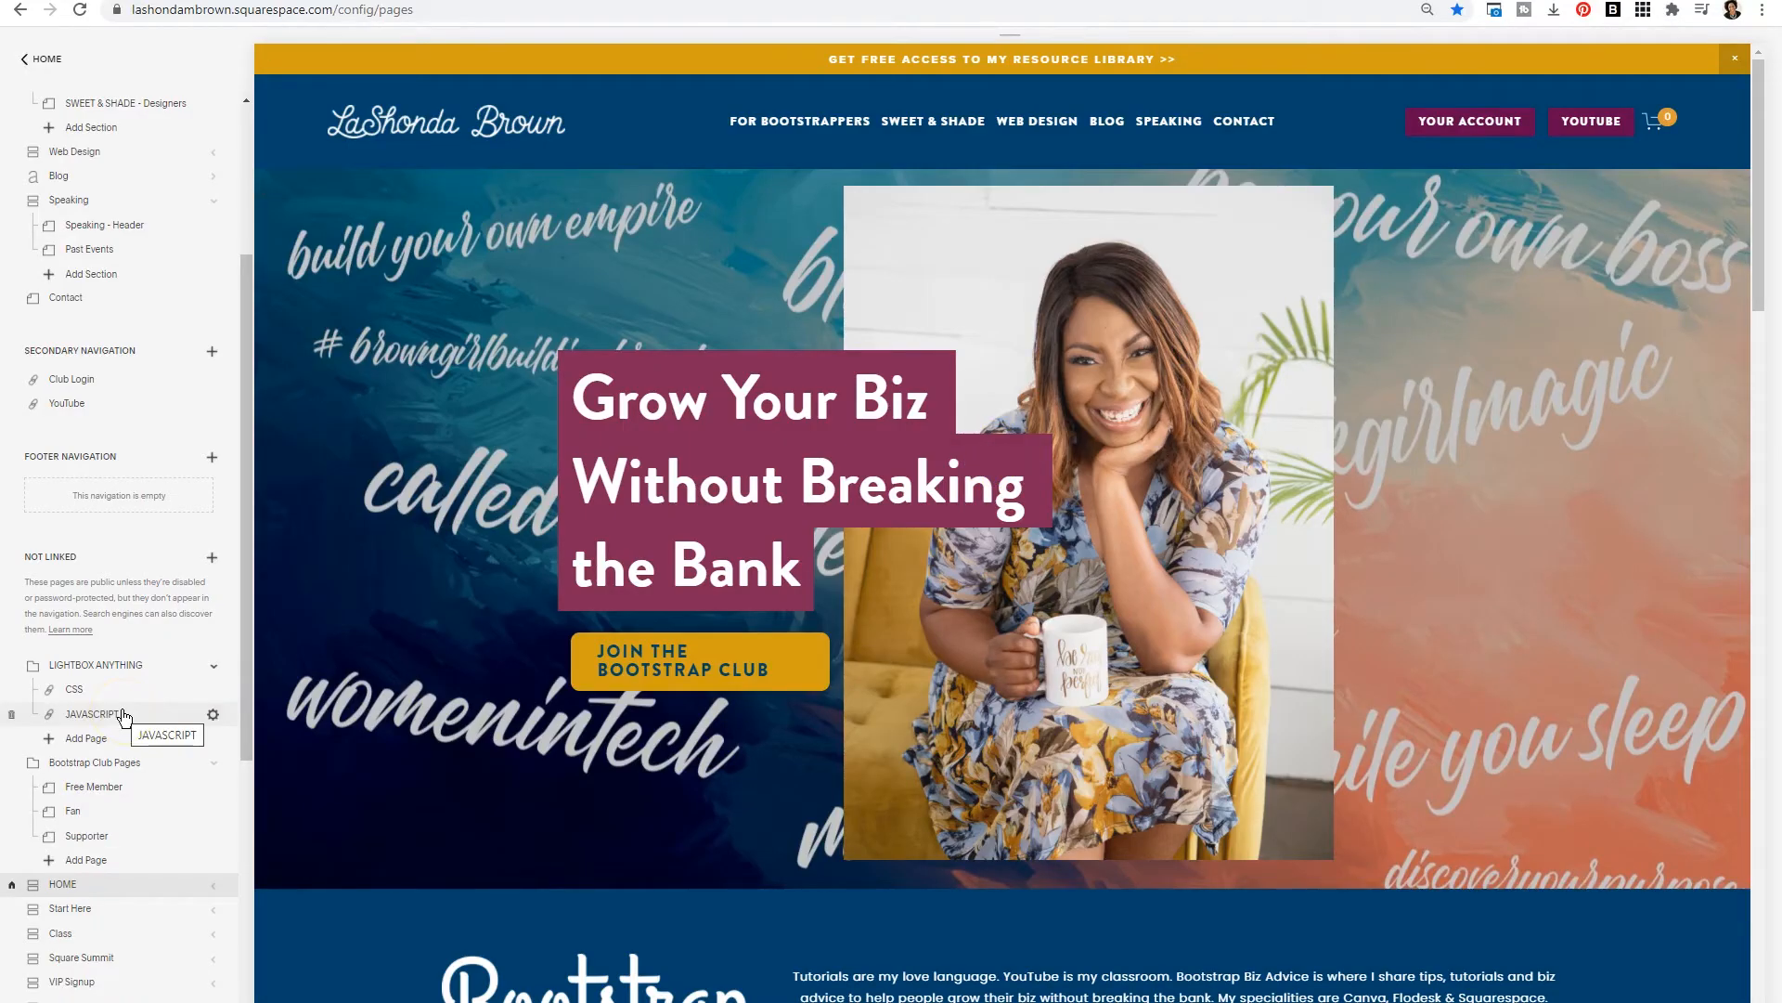
click(215, 669)
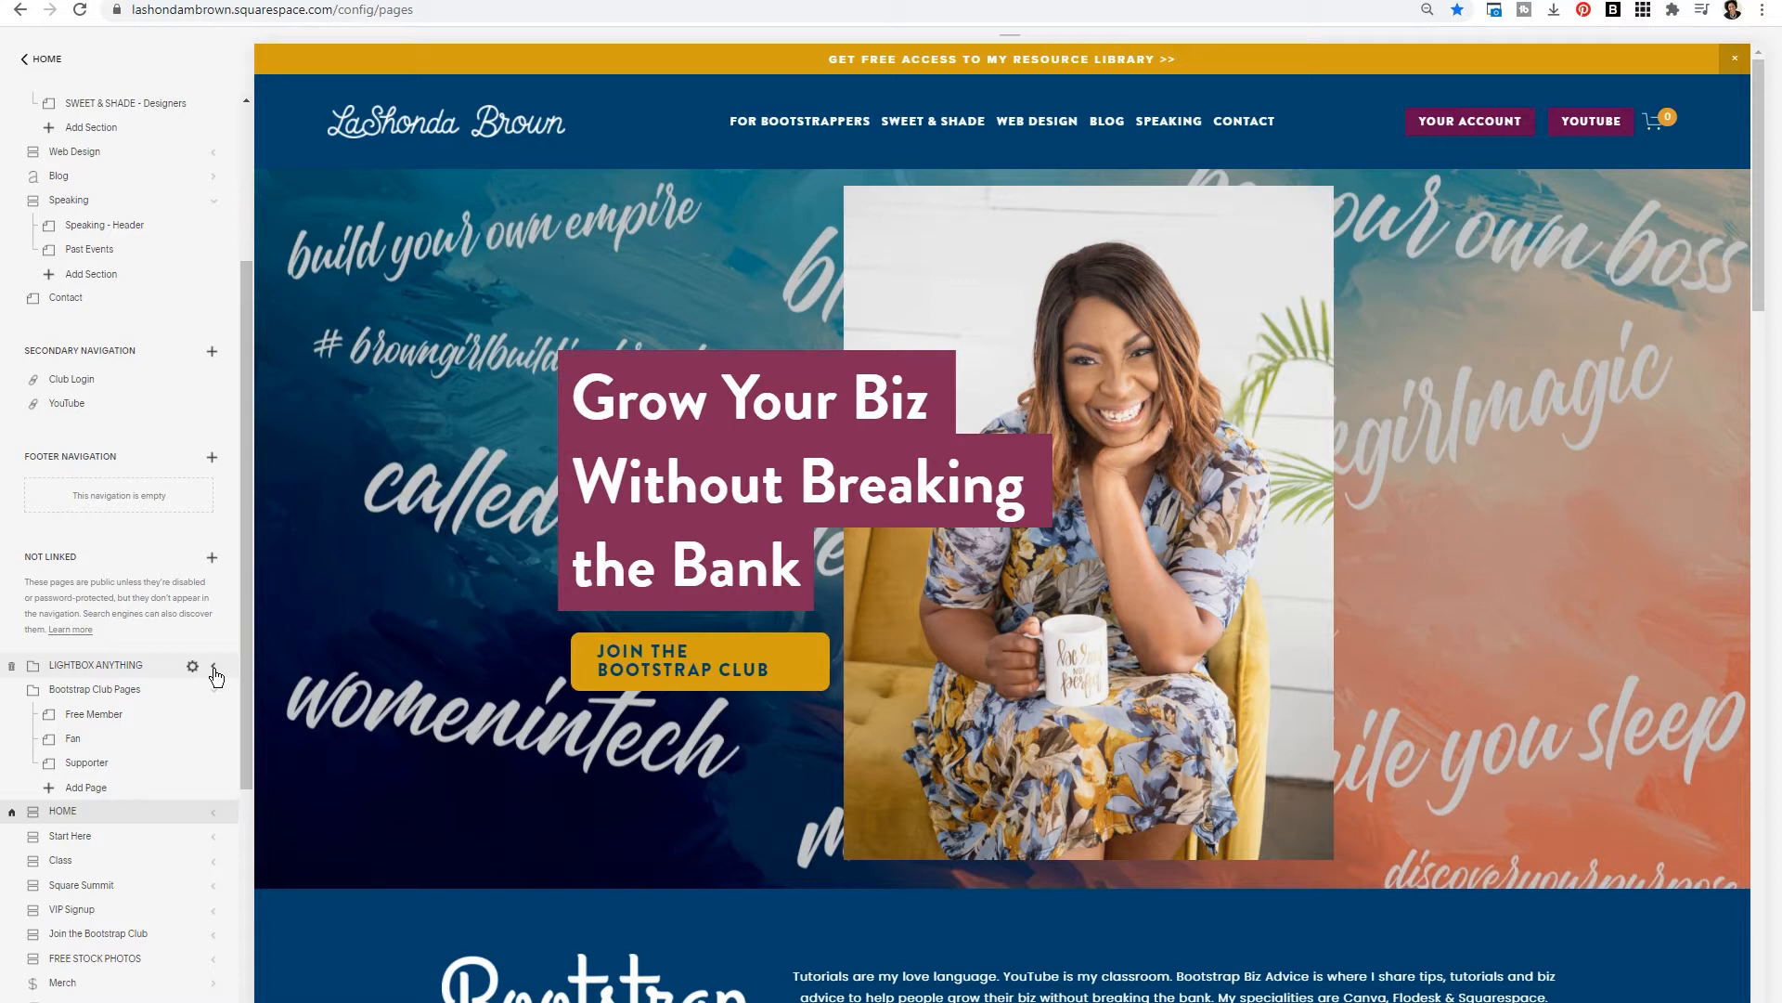
click(34, 59)
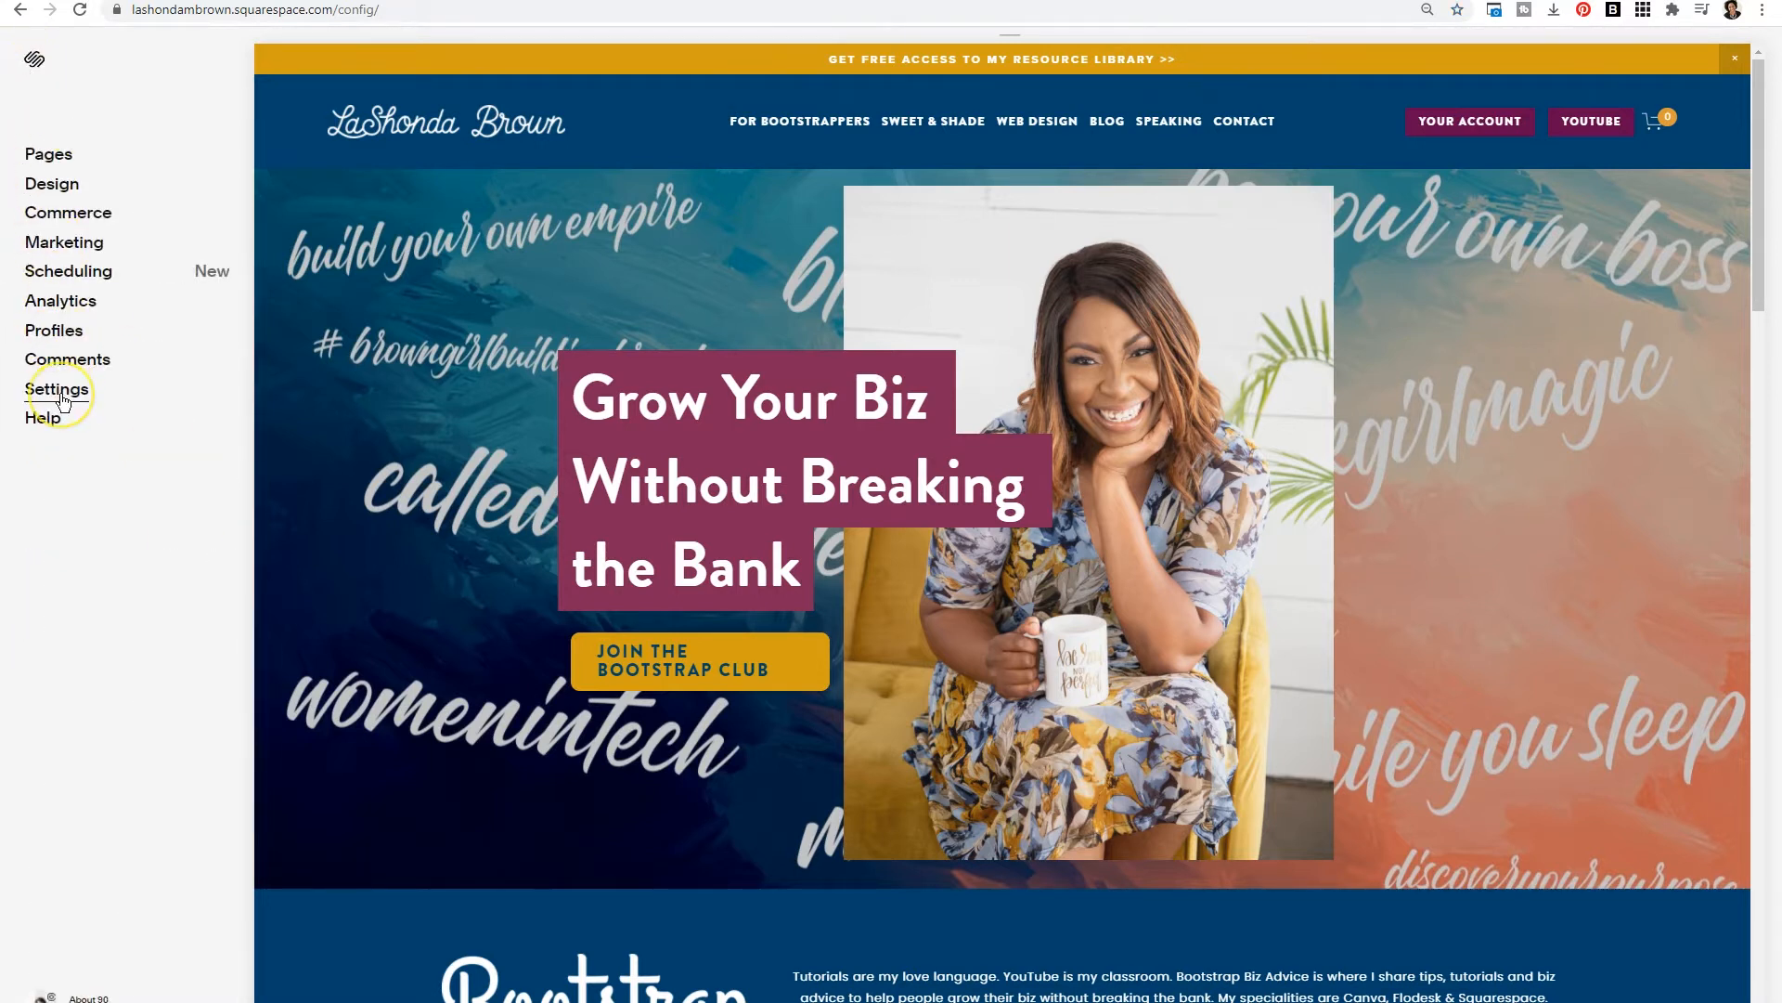
- Copy the plugin's install code from its instructions page, paste it into the site's Code Injection footer field, and save
click(62, 397)
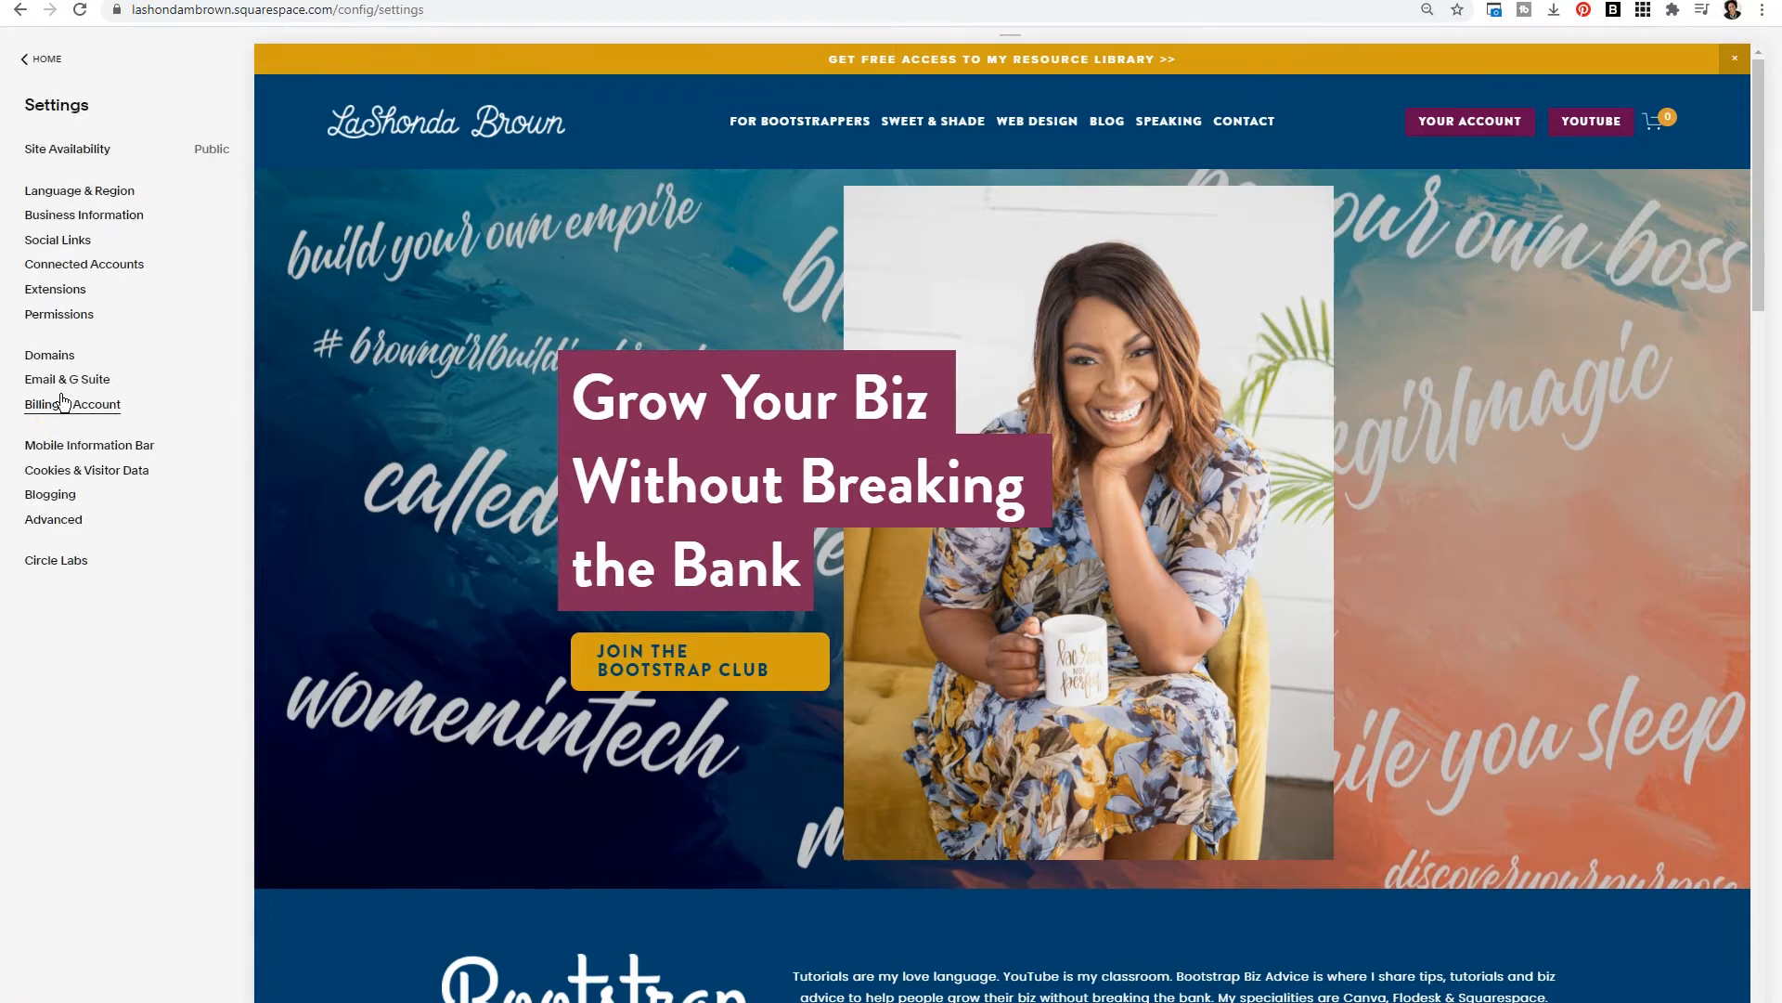
click(75, 523)
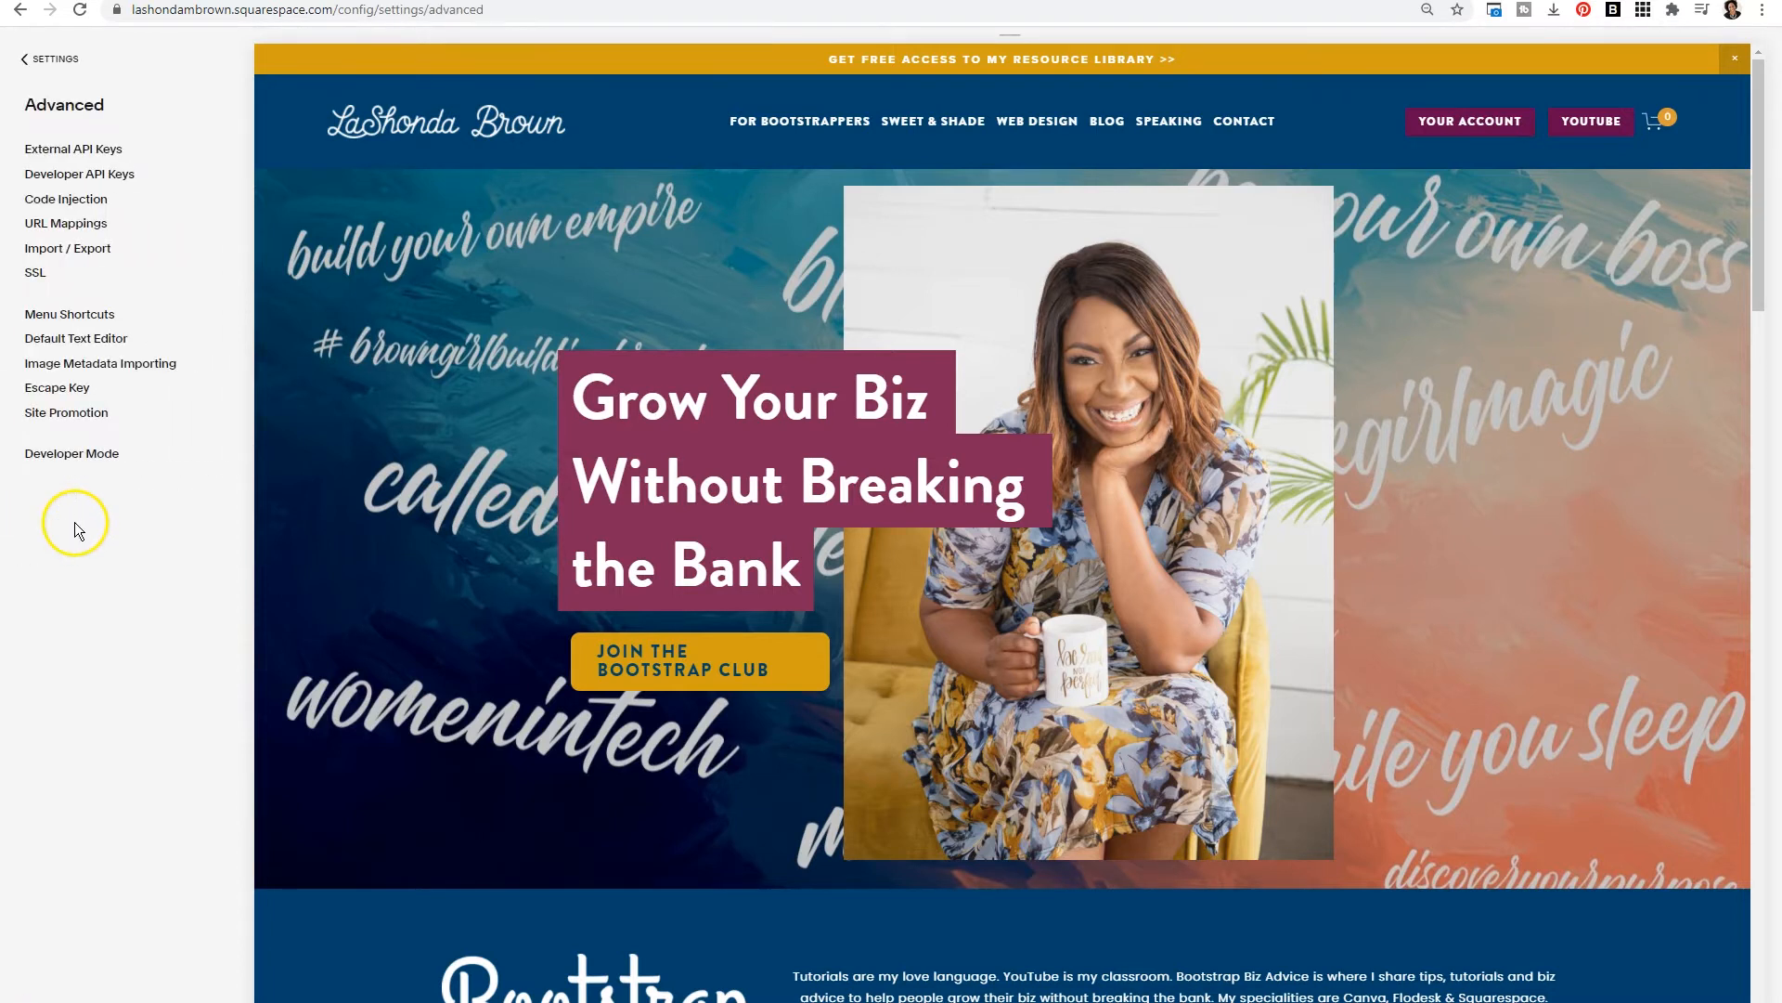
click(61, 199)
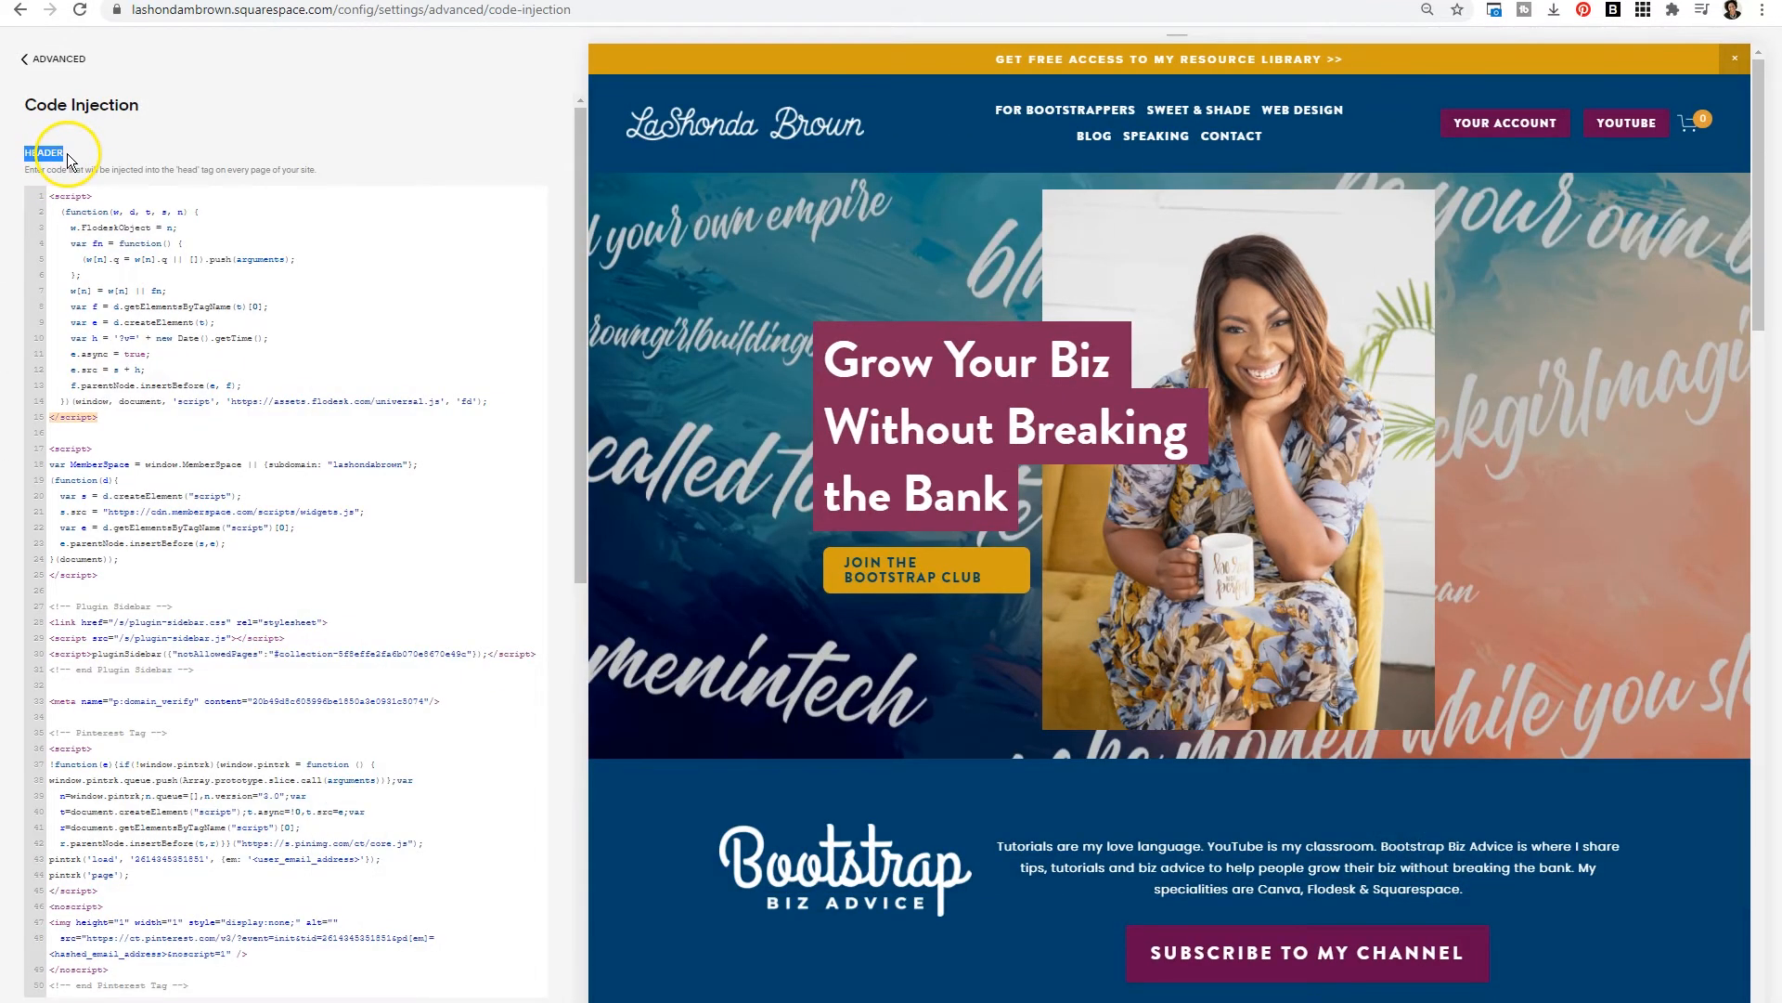
scroll(65, 167, down, 10)
drag(64, 128, 19, 128)
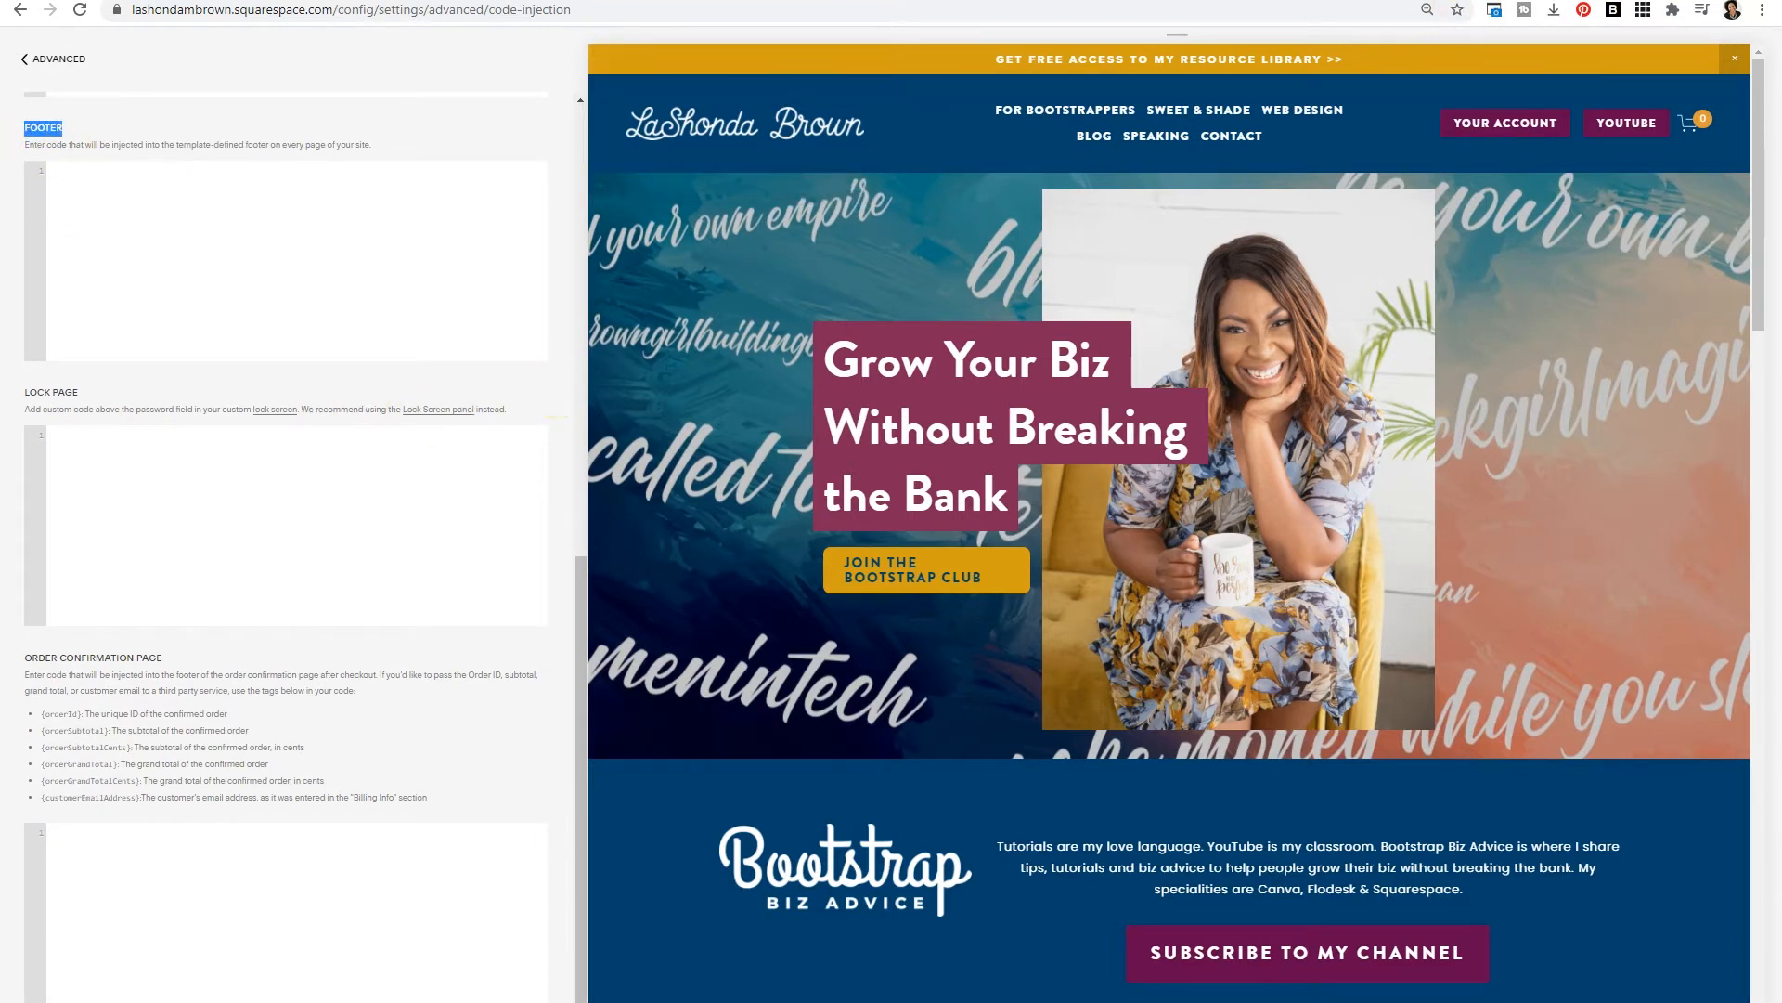
key(ctrl+Tab)
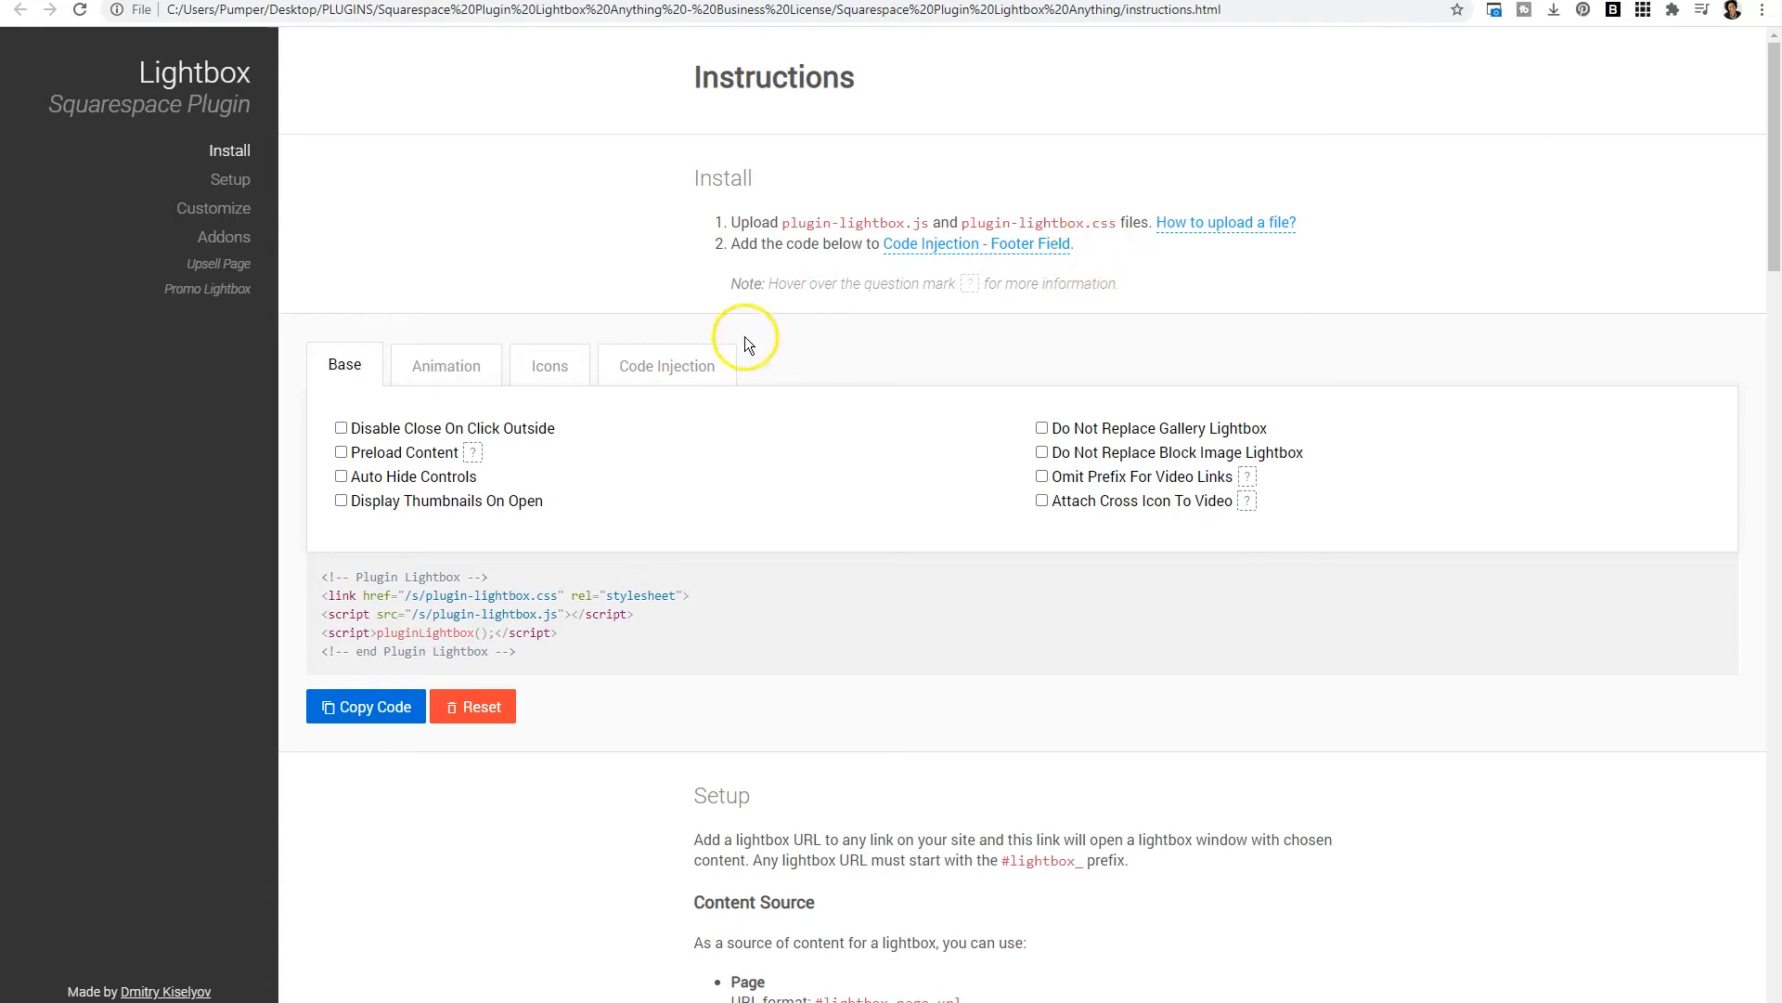
click(400, 720)
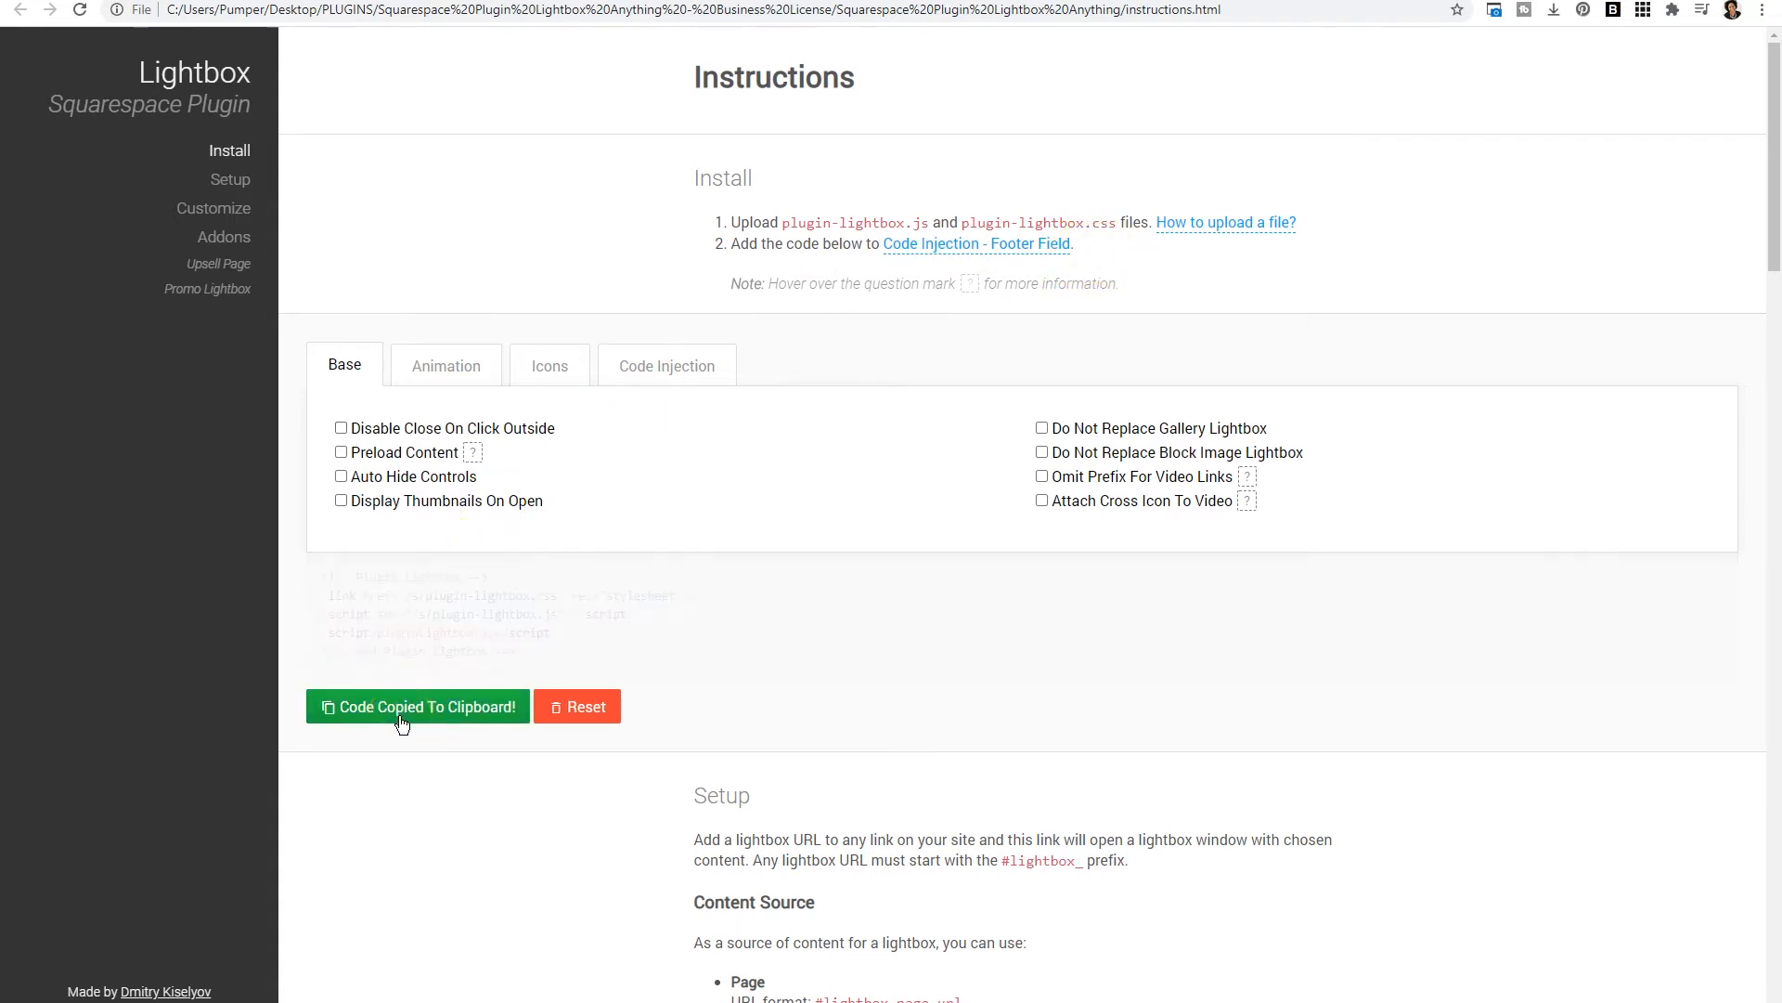
click(436, 707)
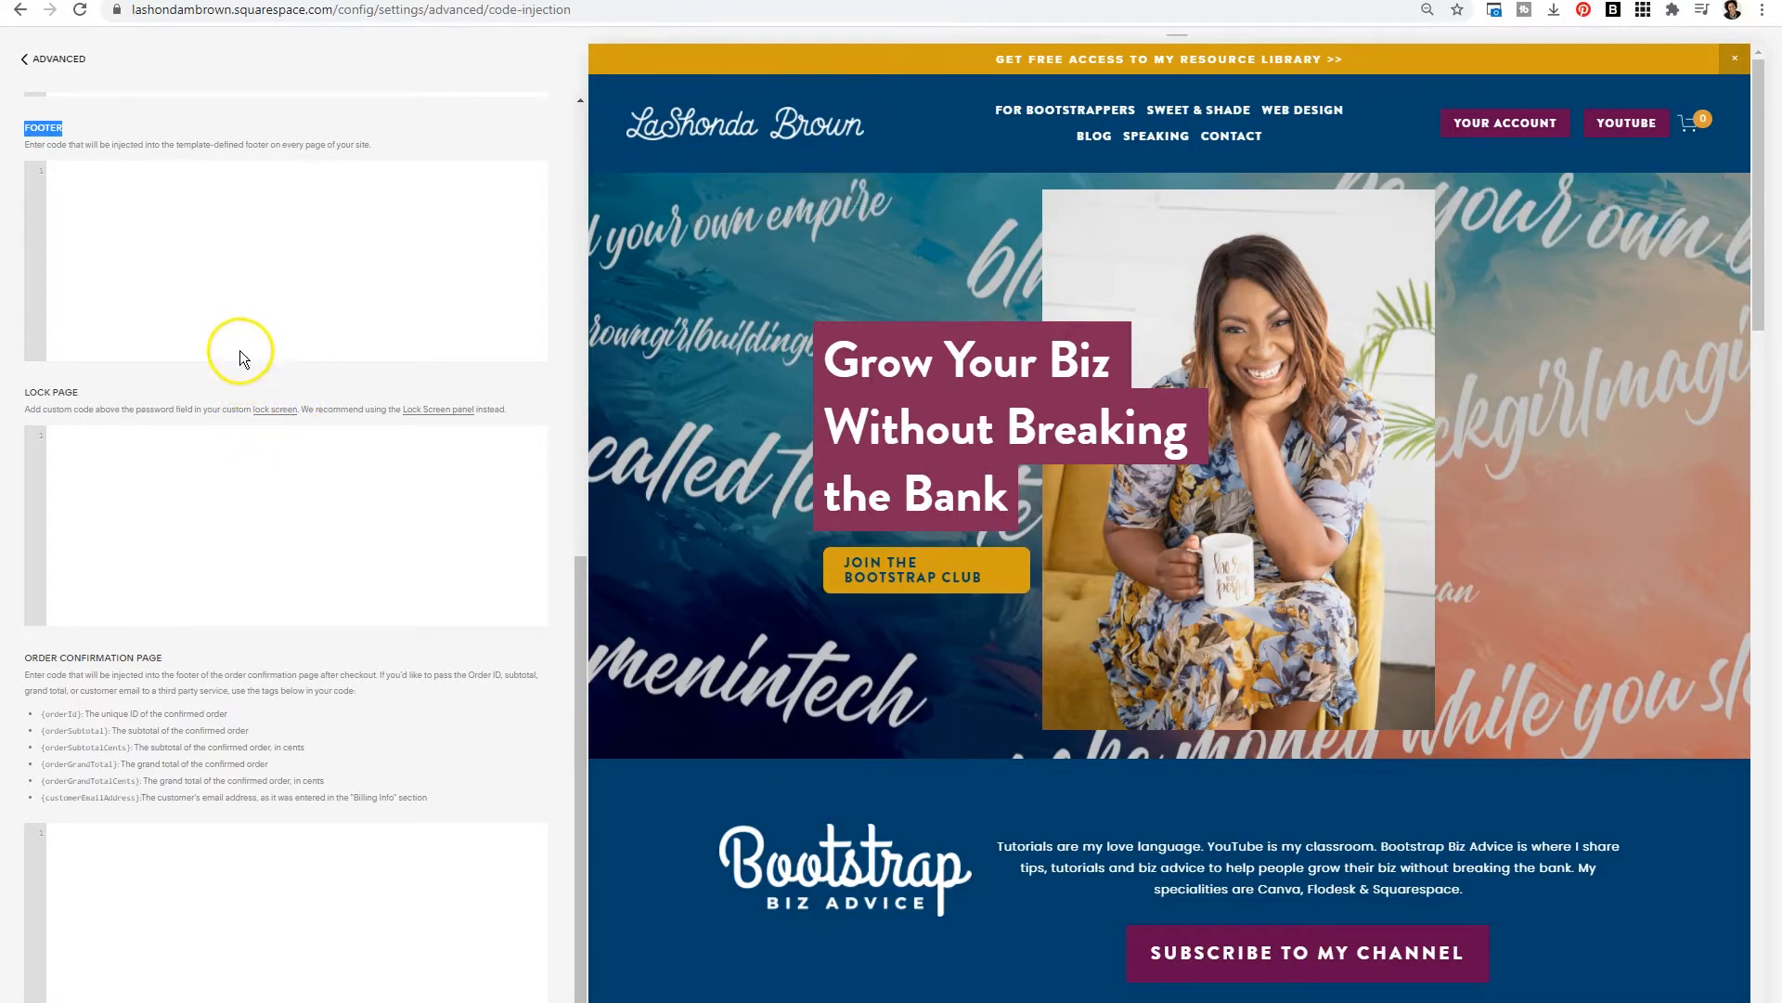
click(234, 295)
key(ctrl+v)
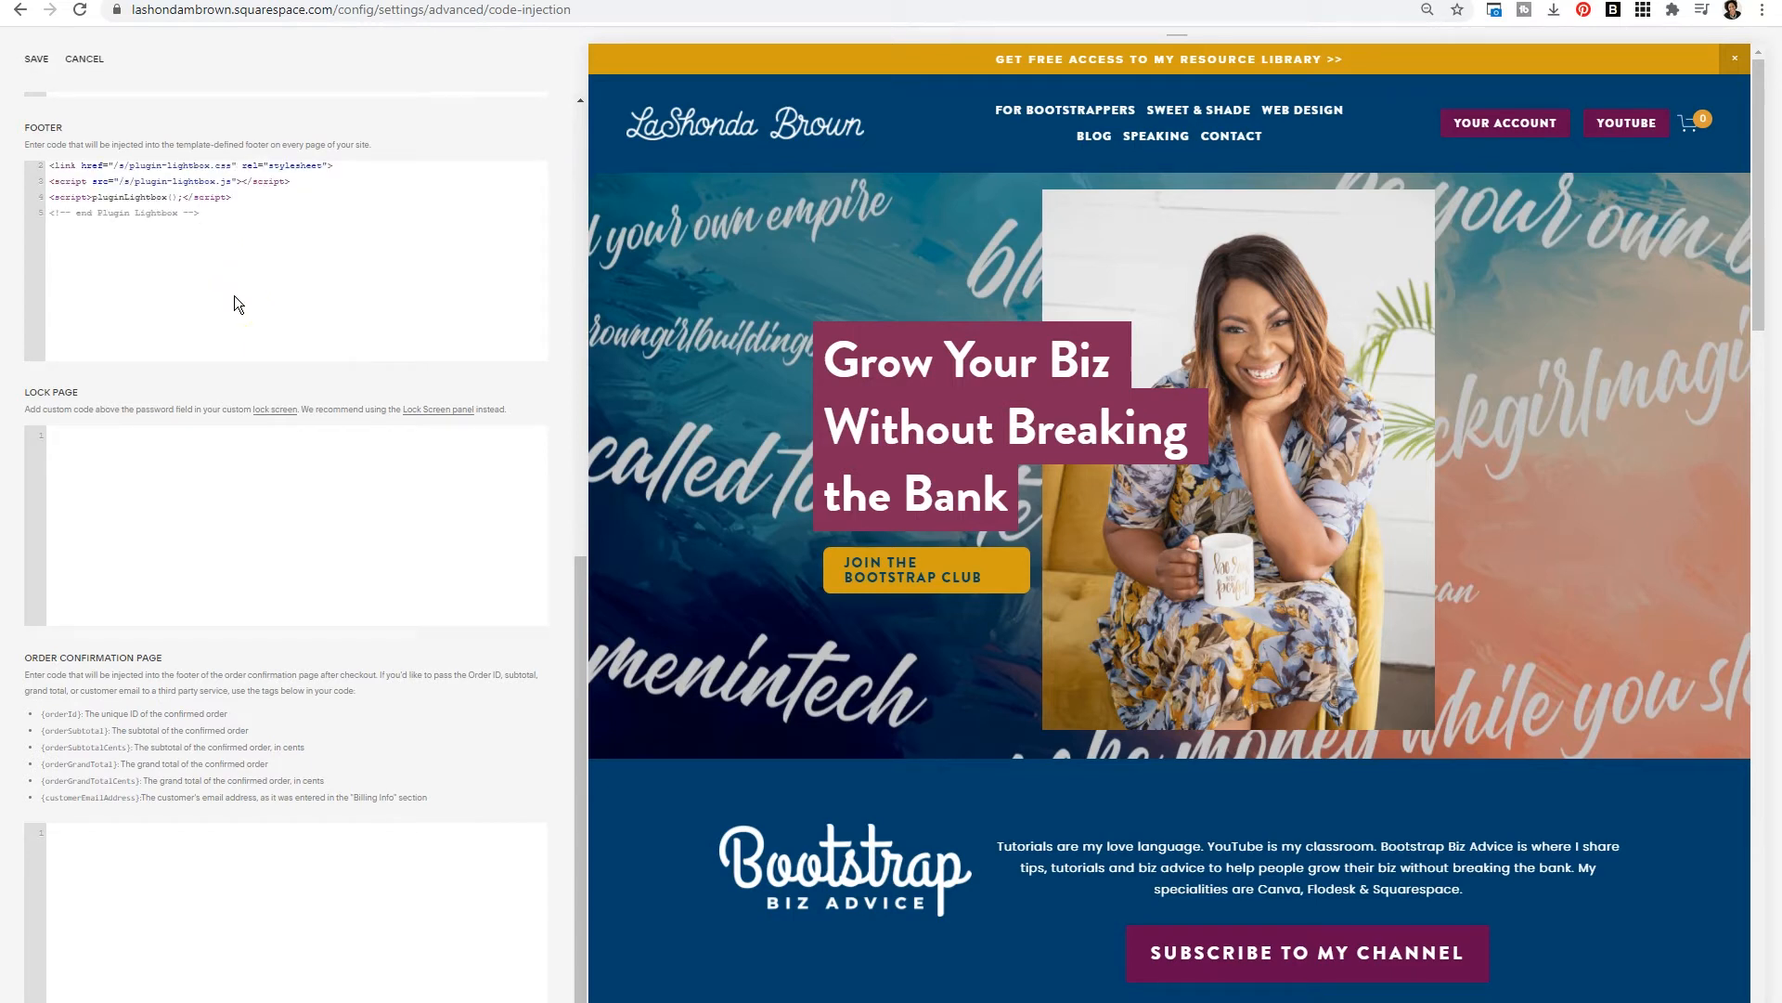
drag(578, 627, 537, 130)
click(36, 60)
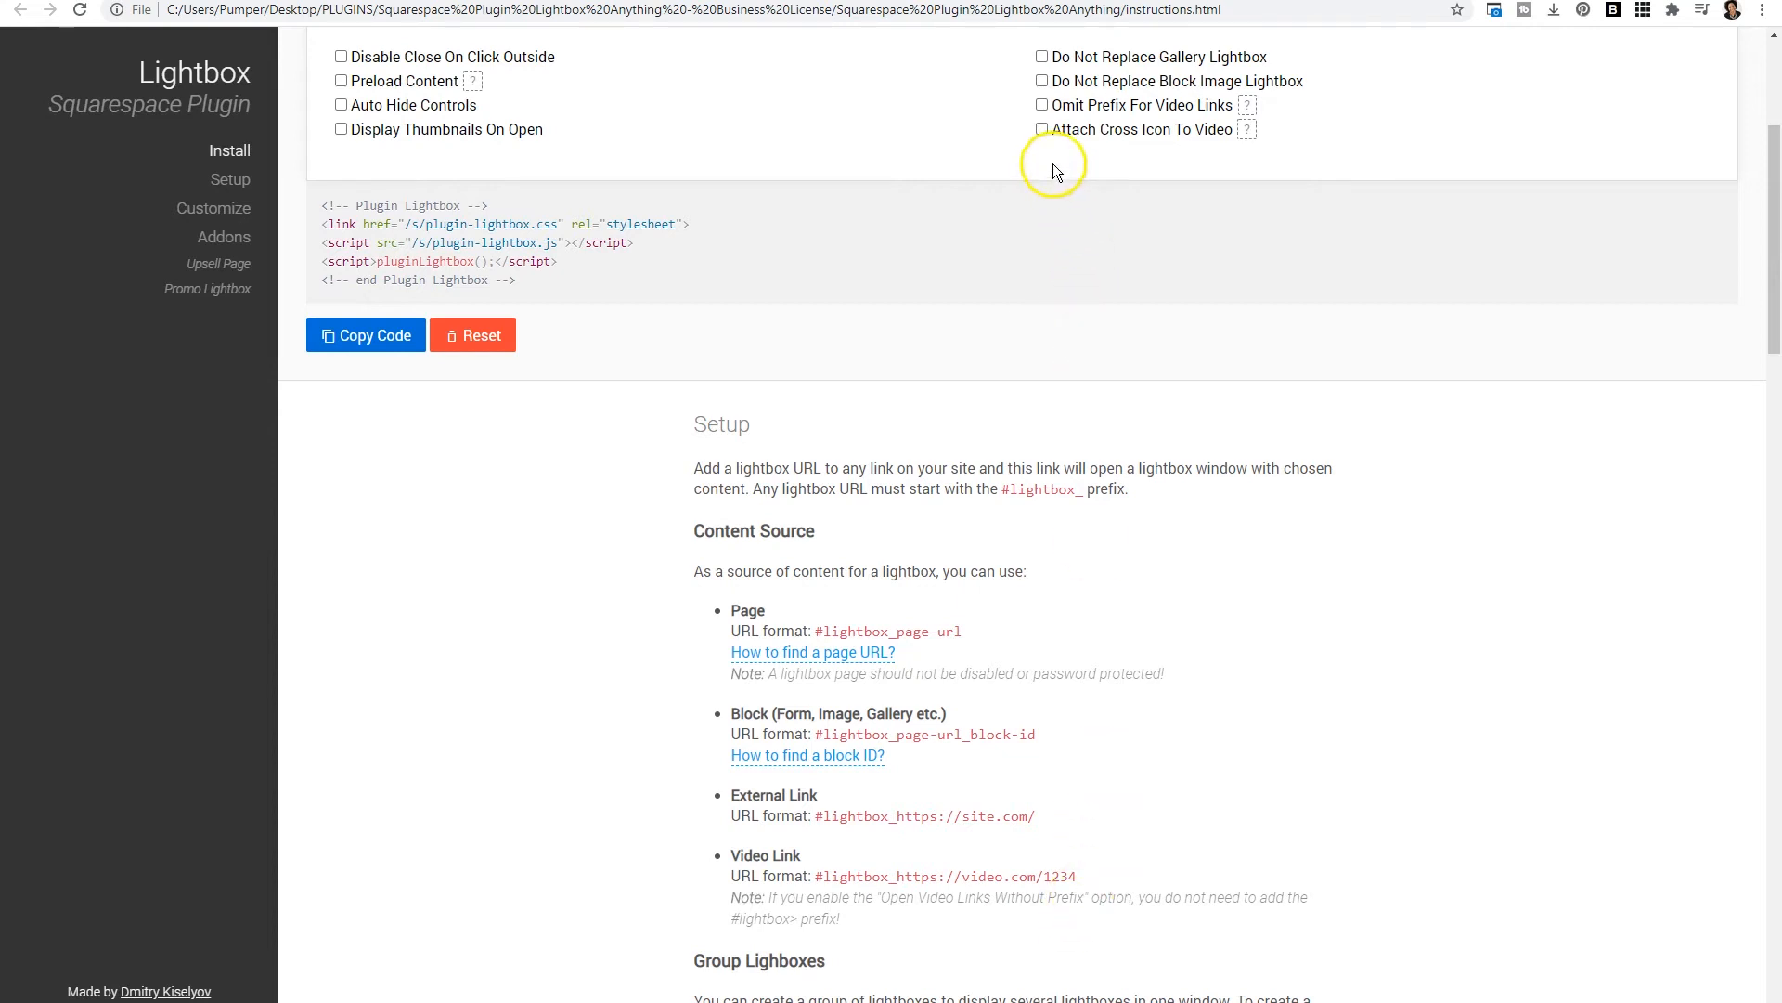
- Enable Omit Prefix For Video Links in the plugin instructions and copy the updated install code
click(1044, 106)
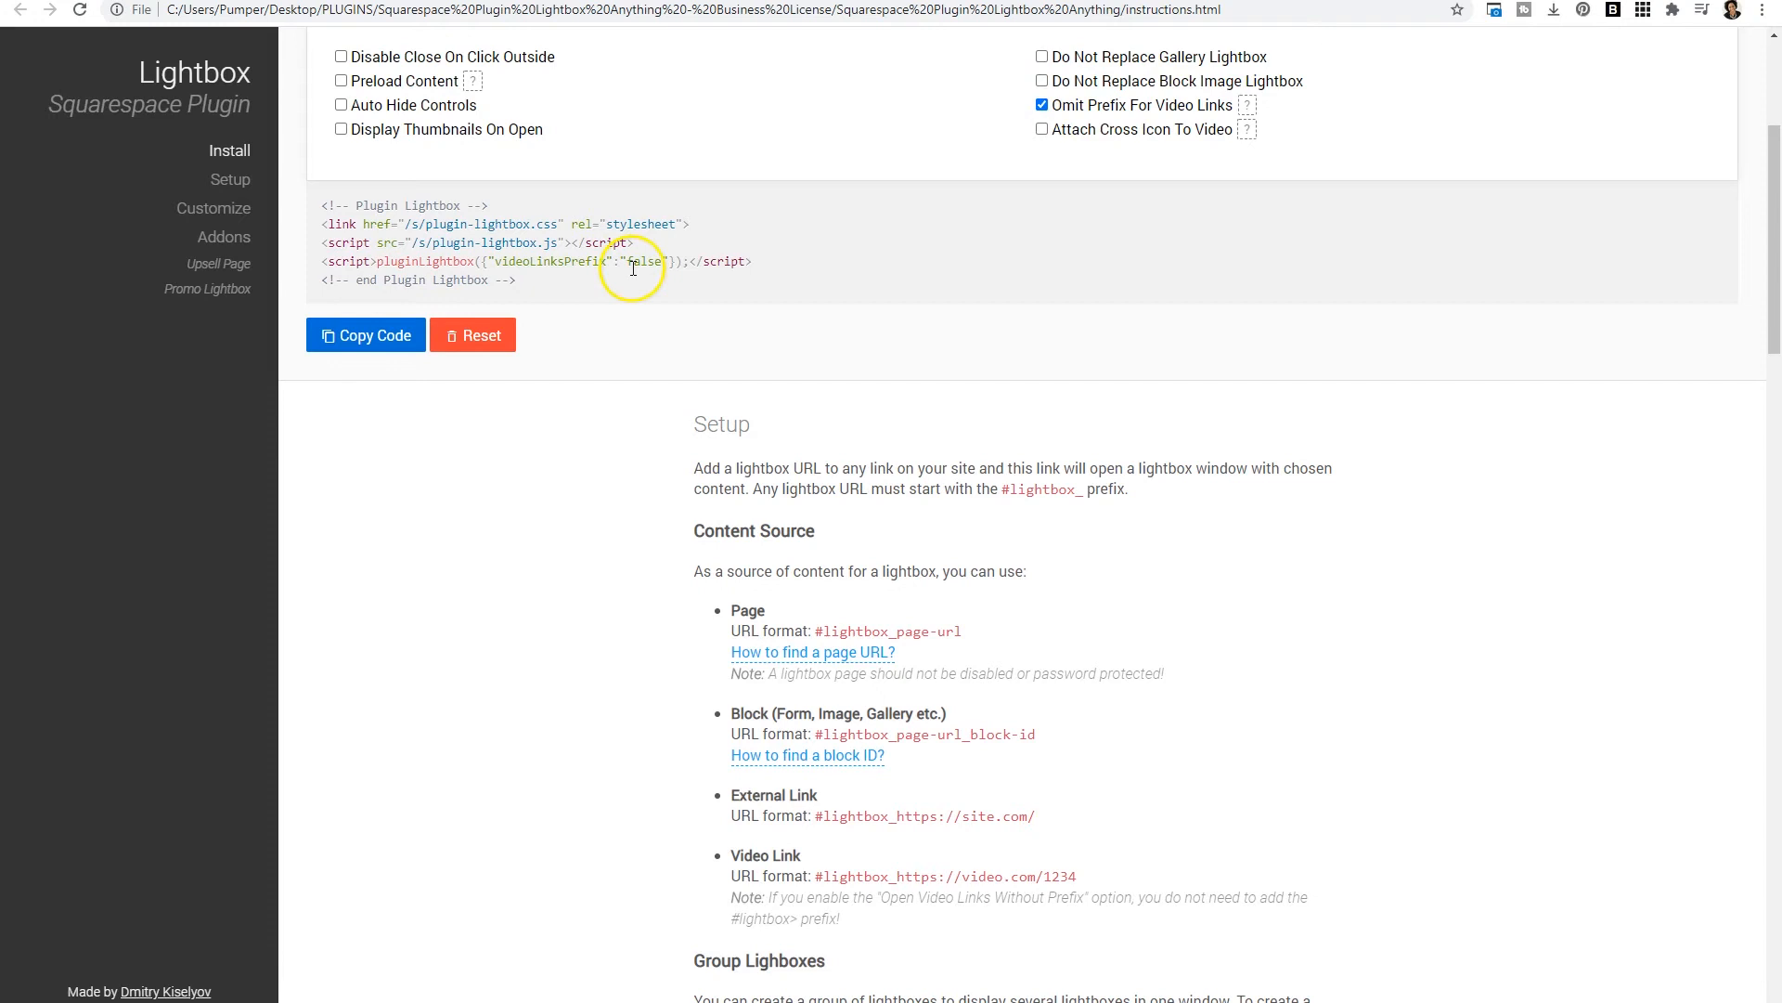
click(1041, 107)
click(1040, 106)
click(1040, 106)
click(1041, 106)
click(387, 338)
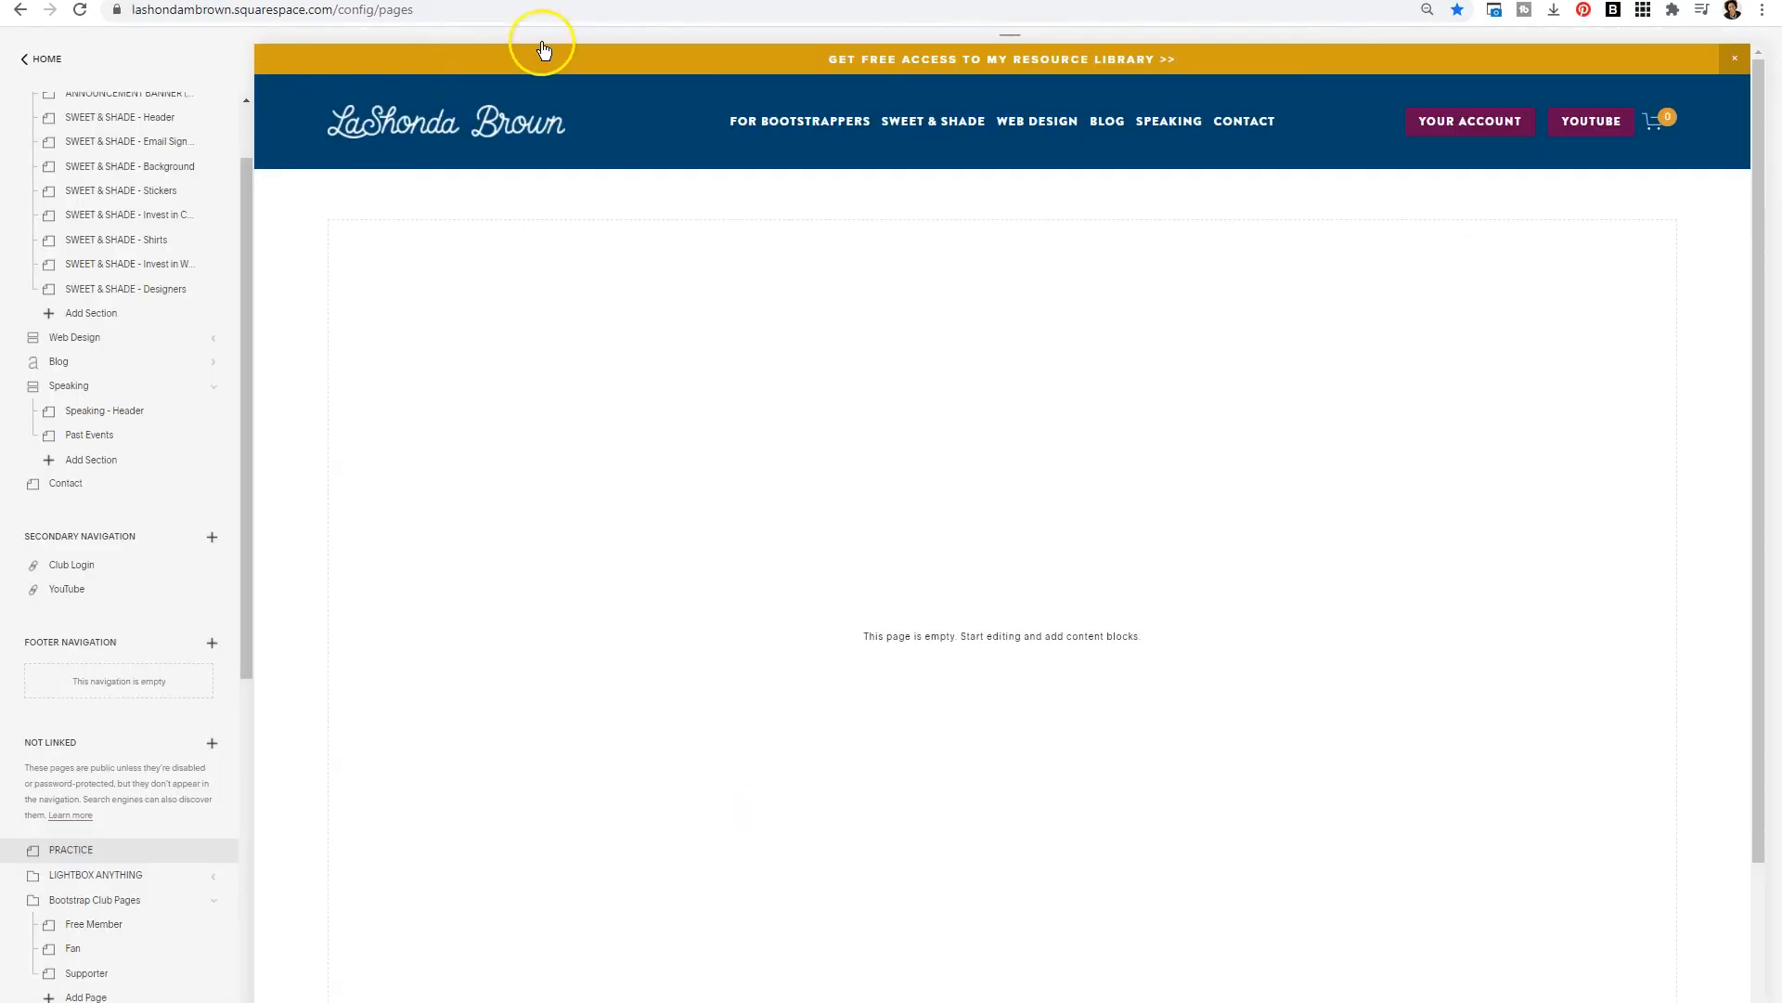
- Replace the Code Injection footer code with the updated install code and save
click(42, 60)
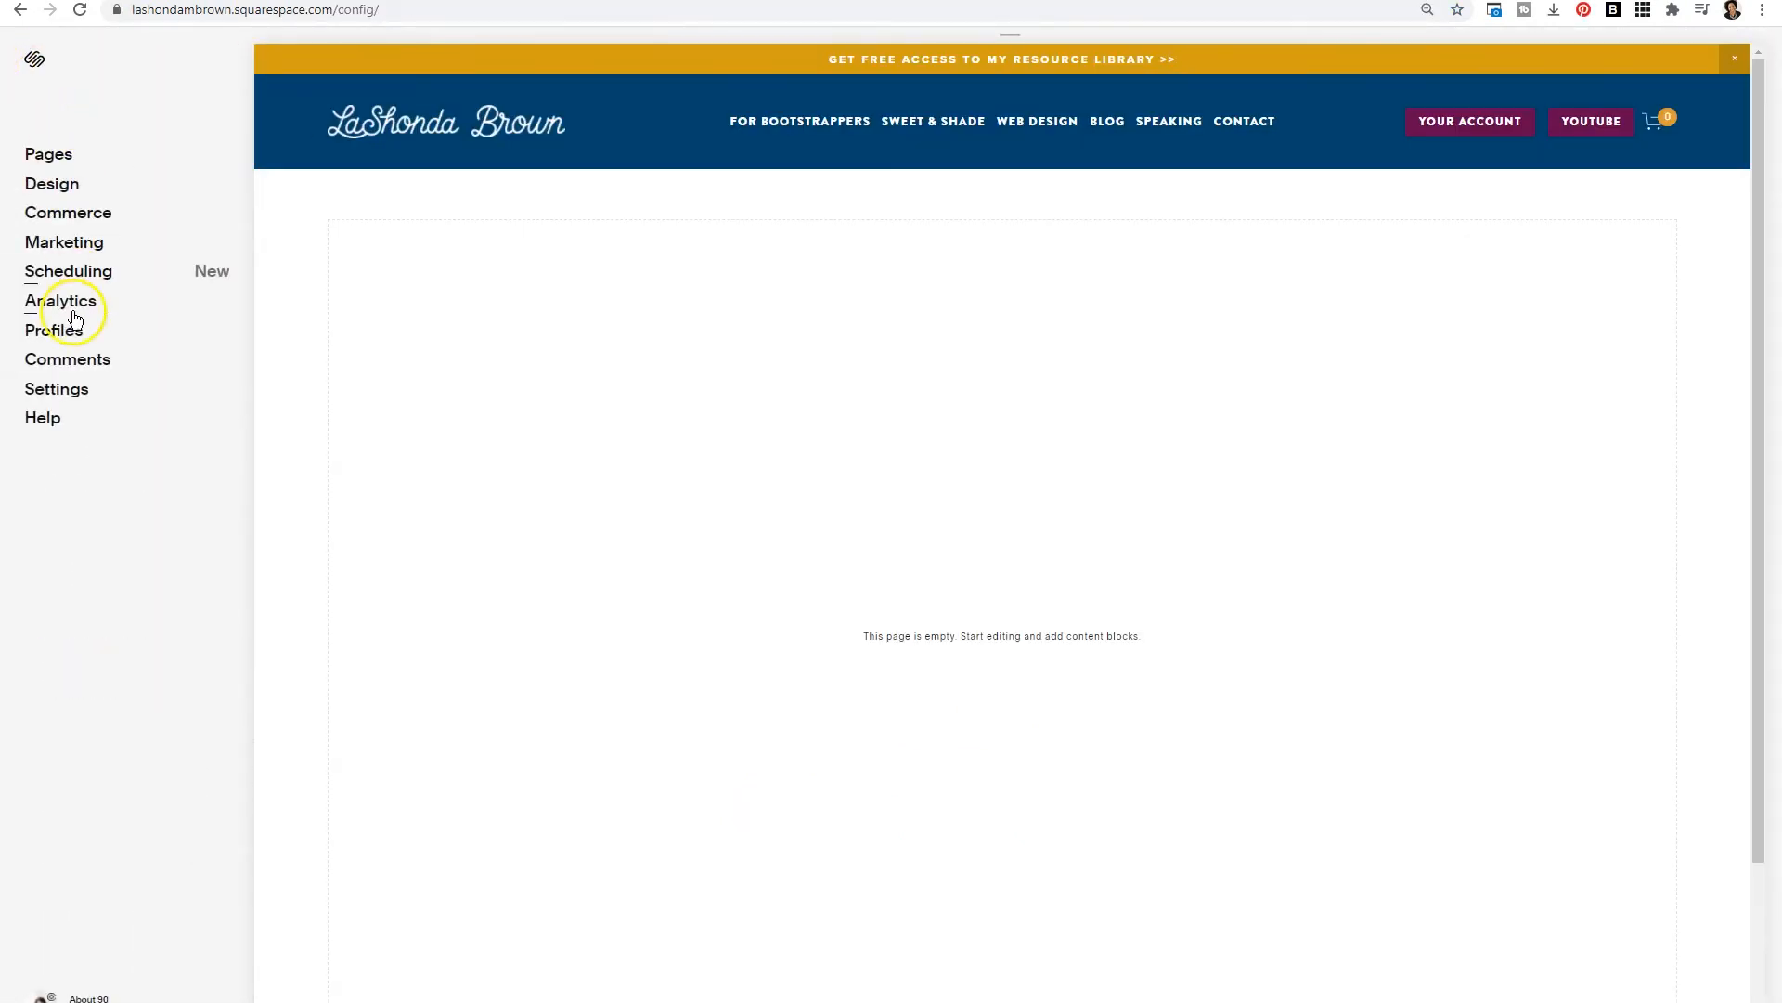
click(57, 388)
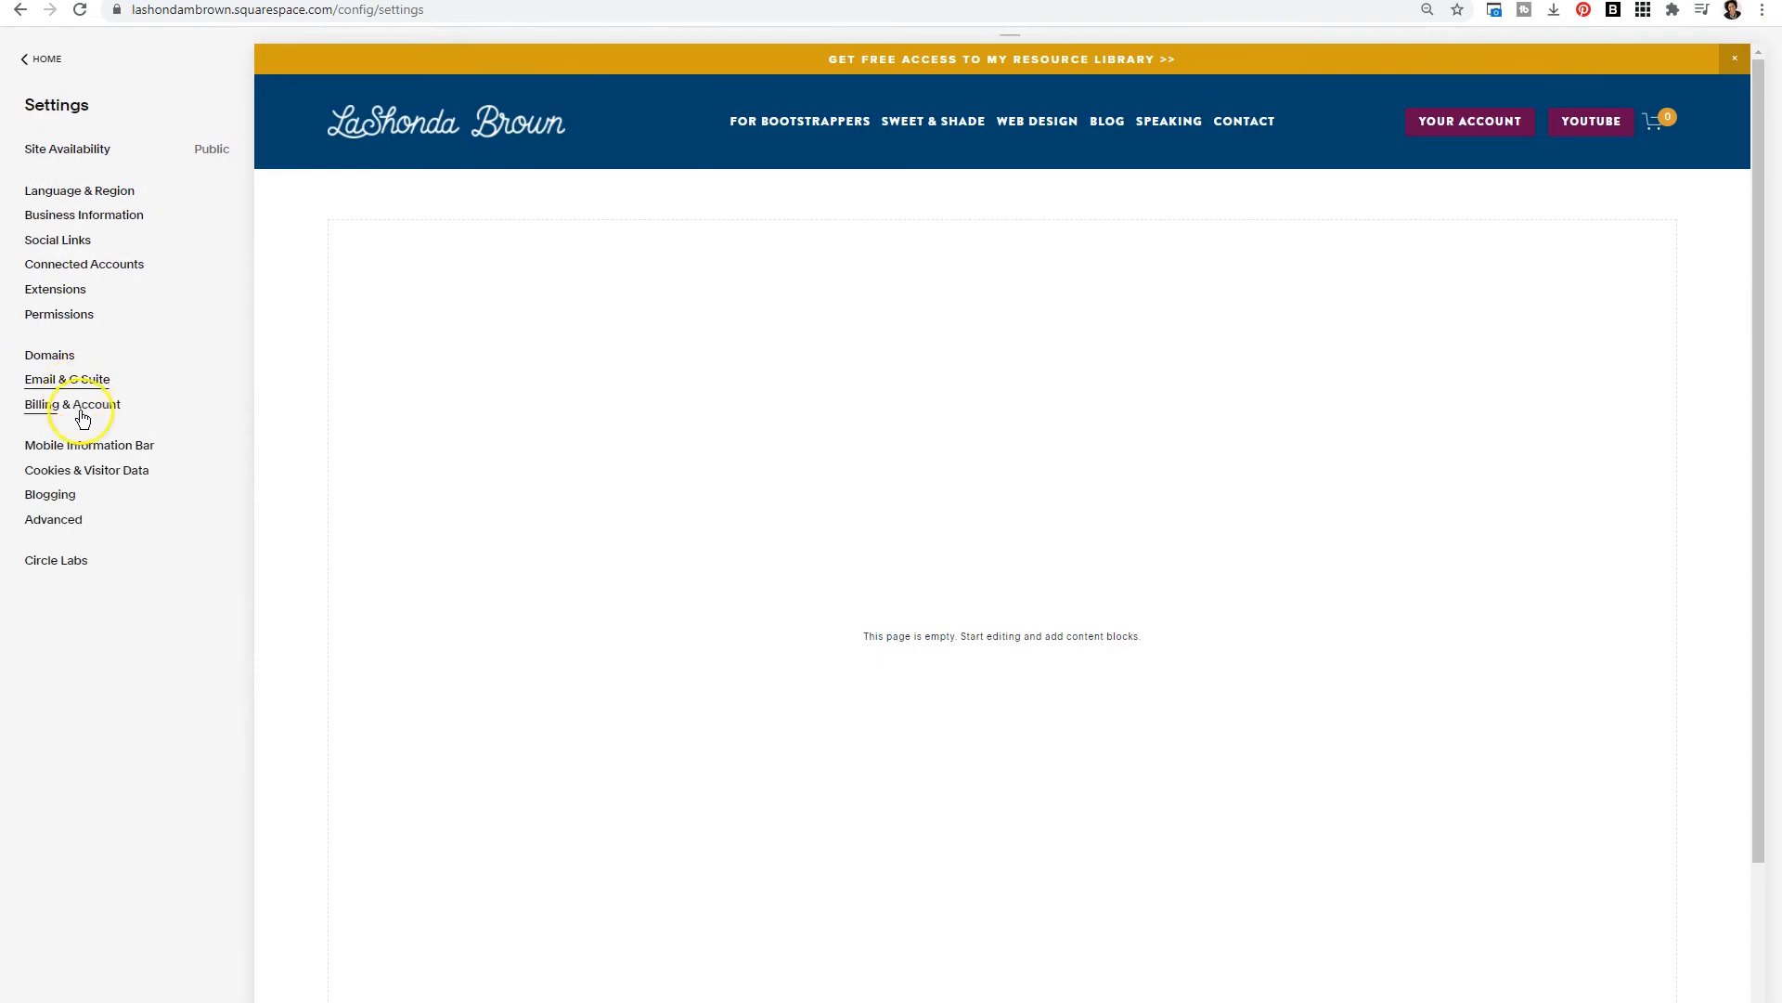
click(86, 519)
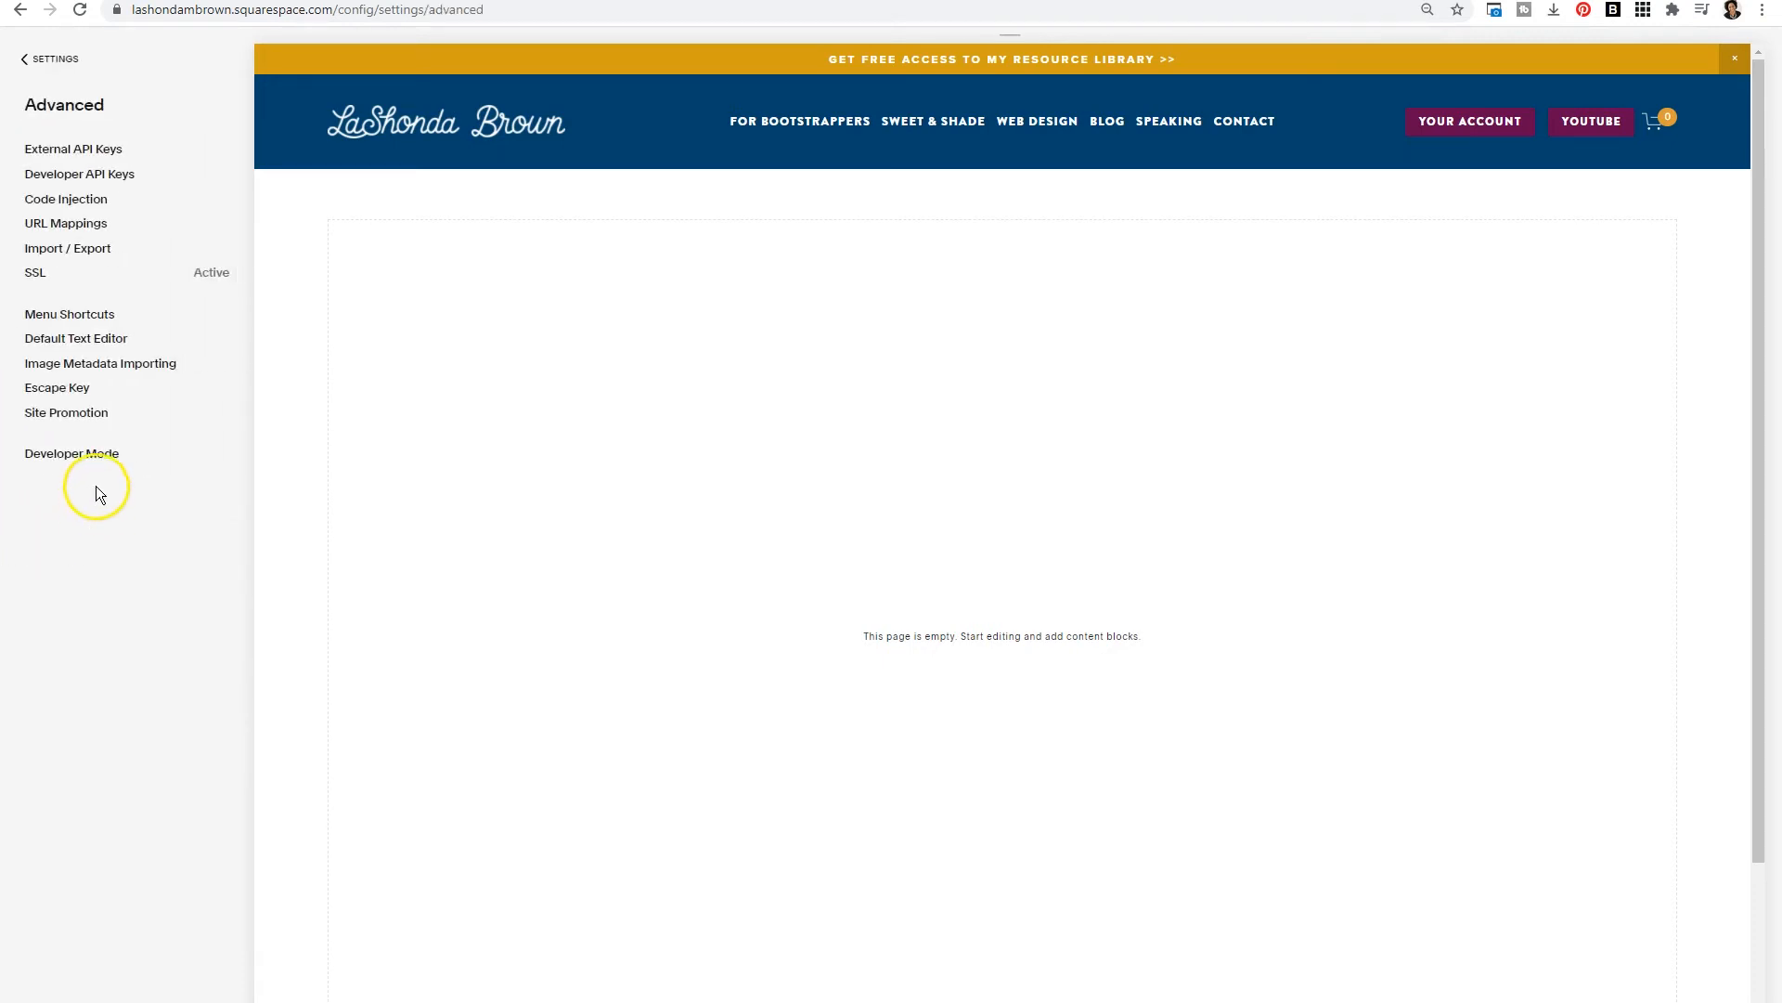
click(109, 205)
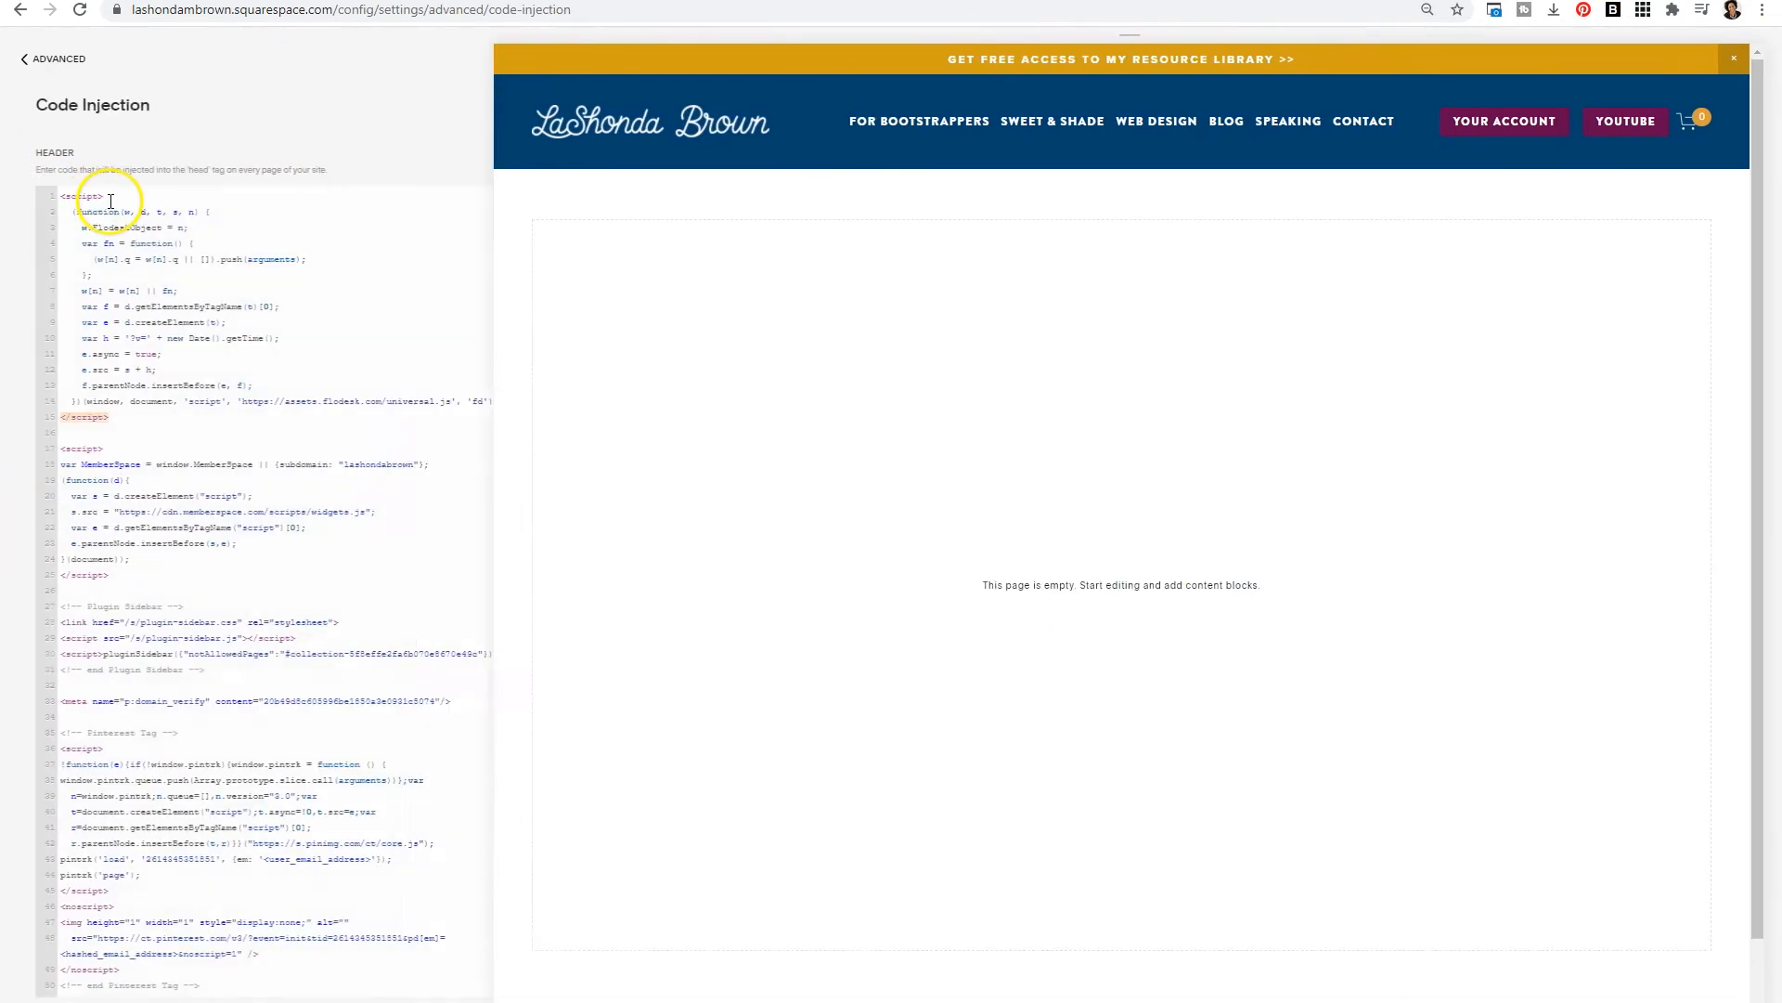
scroll(195, 417, down, 3)
scroll(277, 514, down, 5)
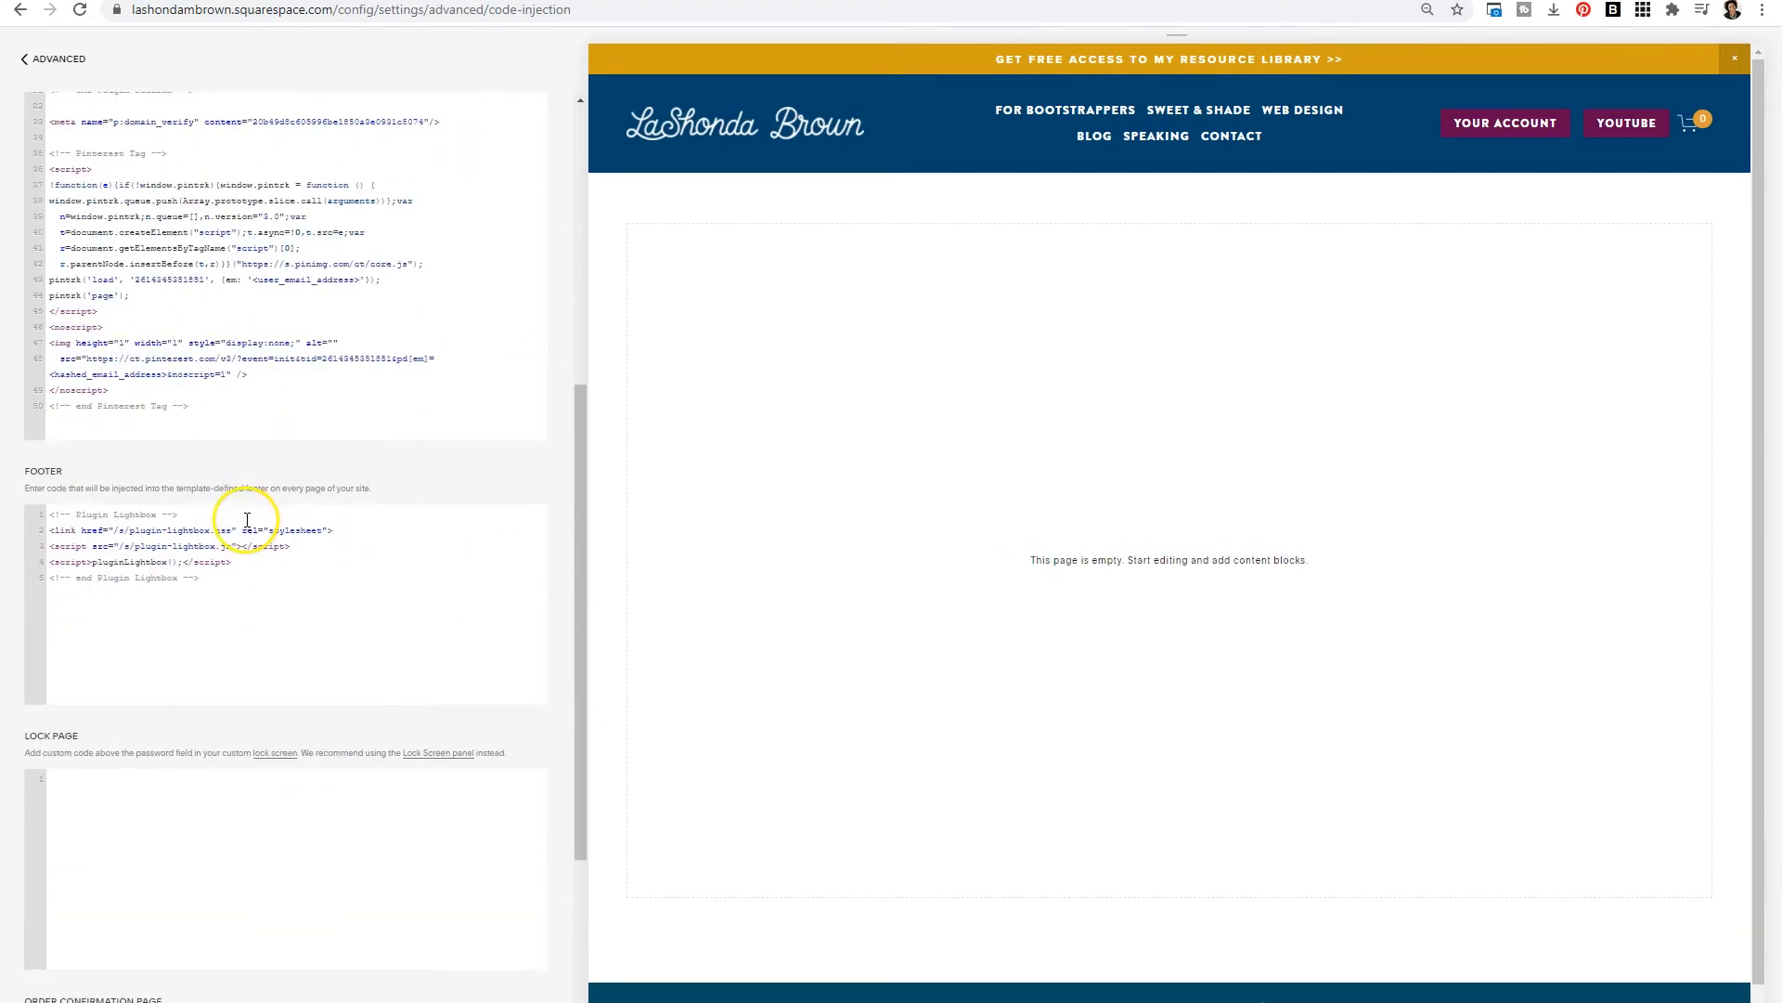
drag(227, 569, 87, 474)
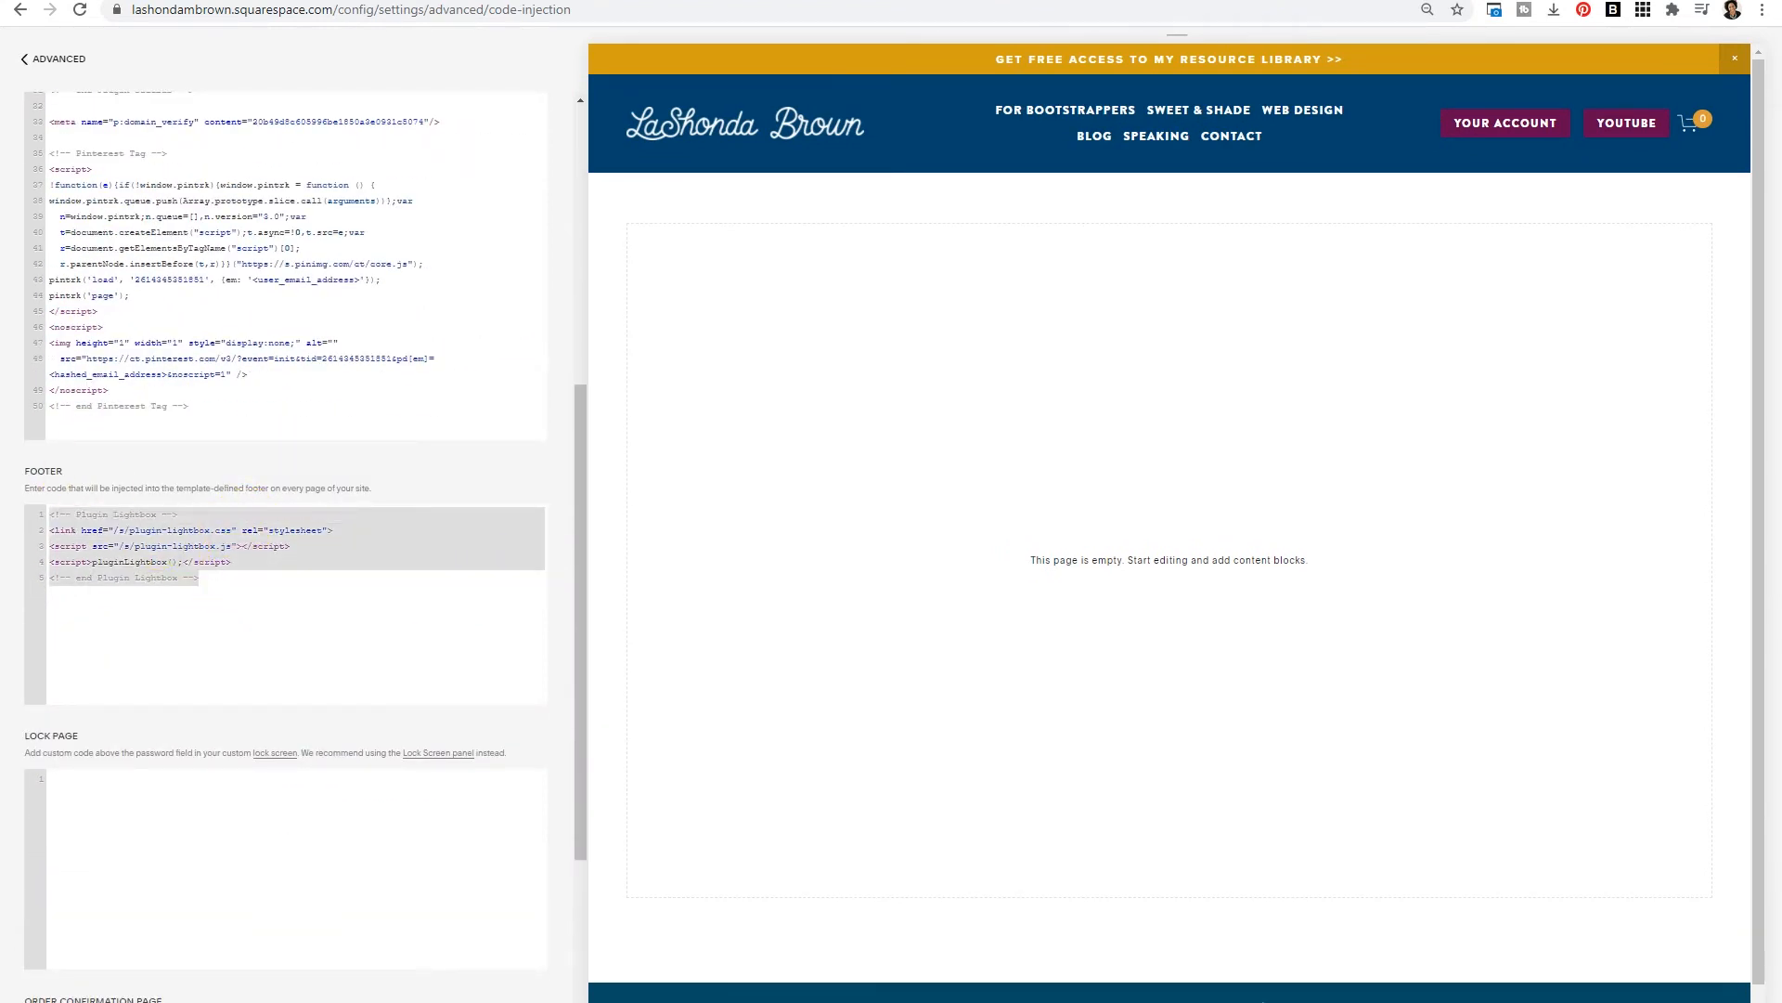
key(BackSpace)
key(ctrl+v)
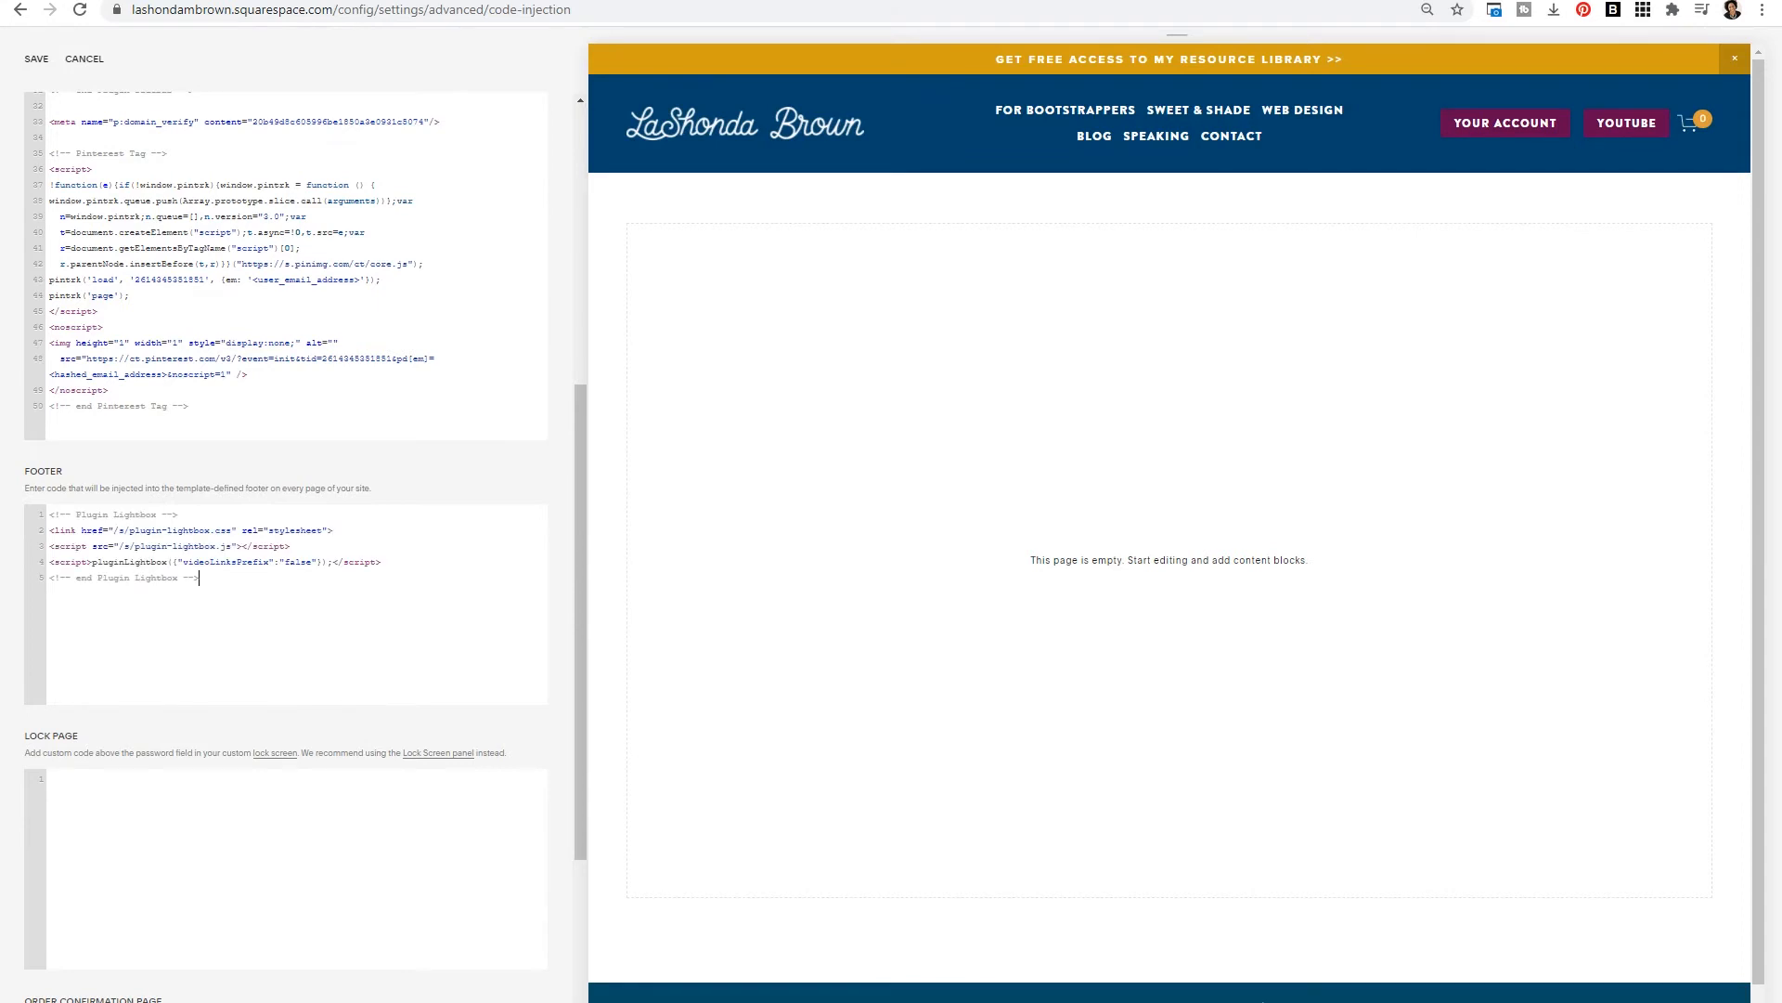
click(40, 63)
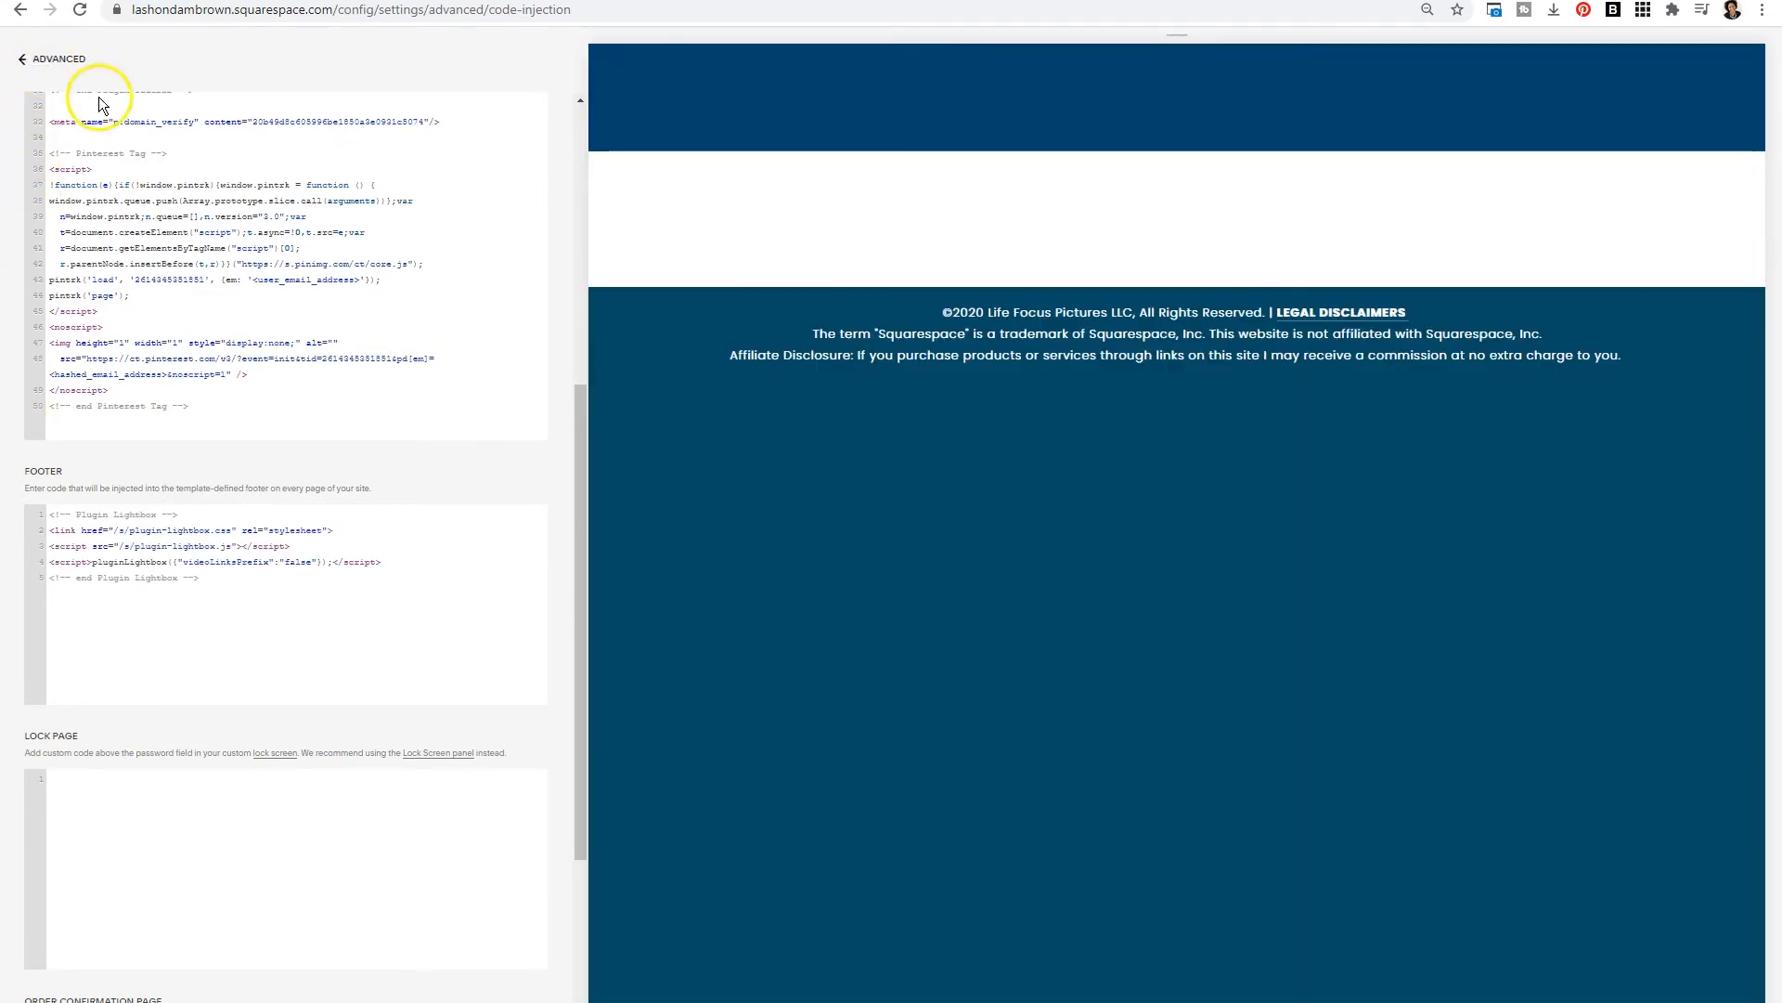
click(1310, 1)
scroll(1075, 434, up, 2)
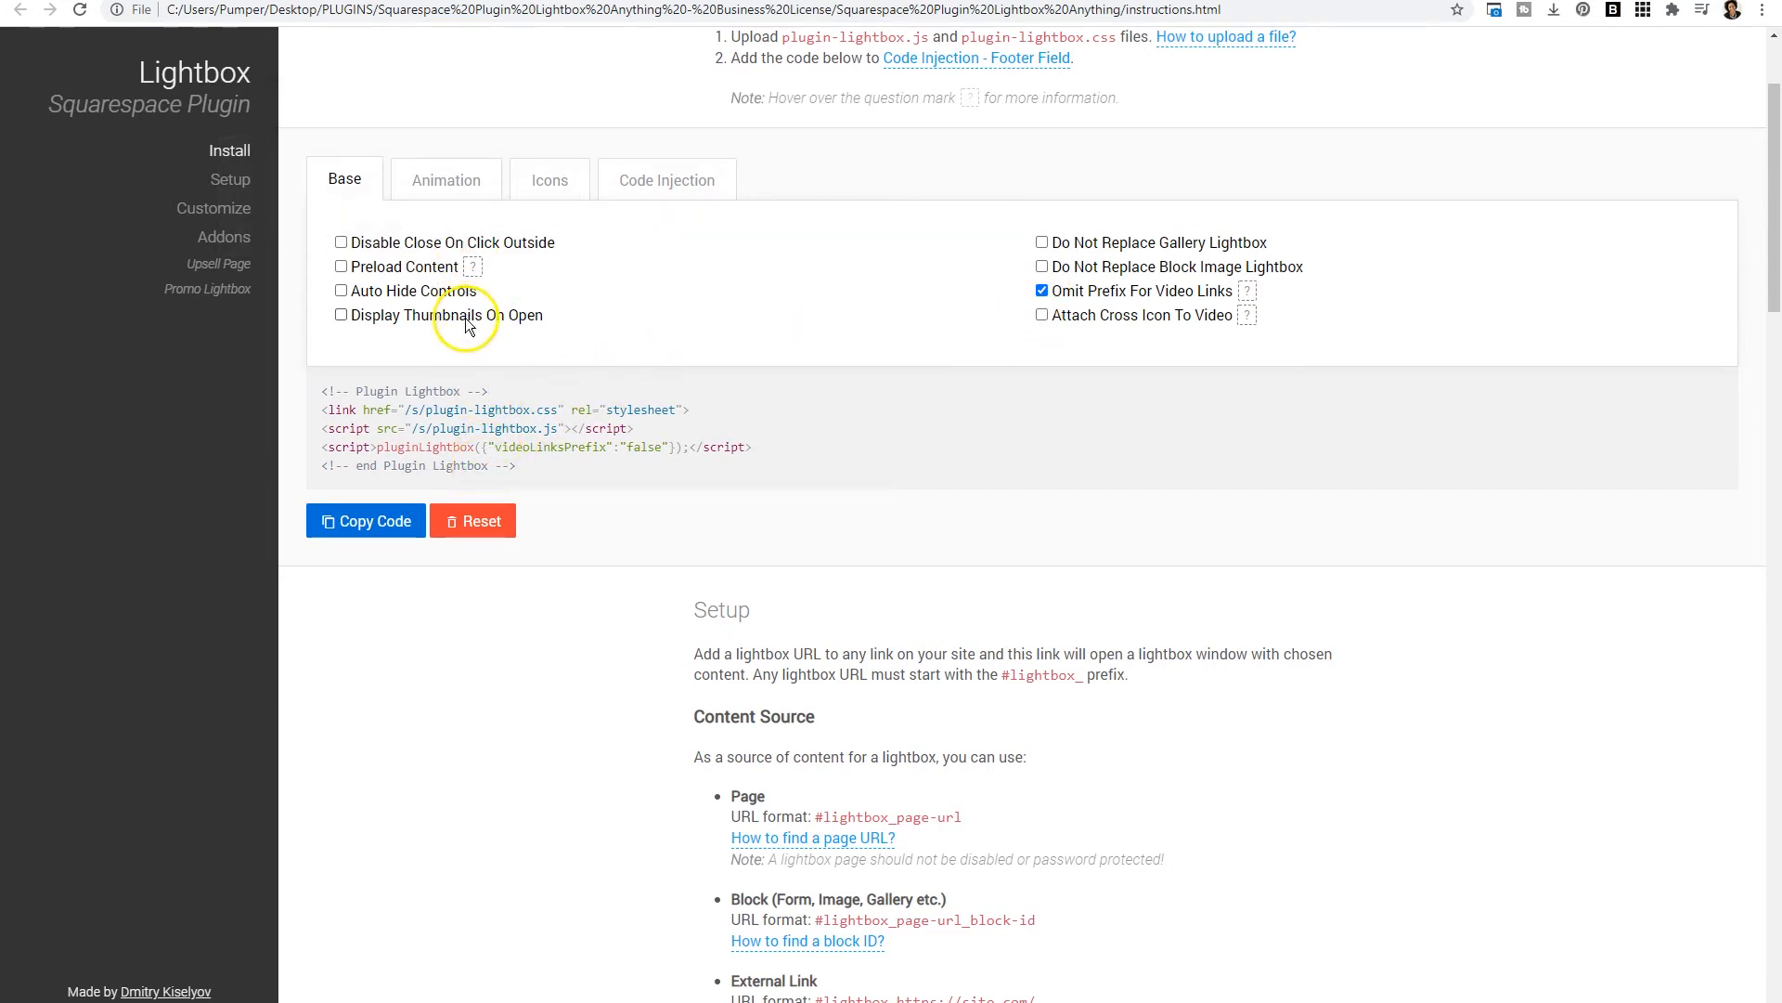
click(369, 523)
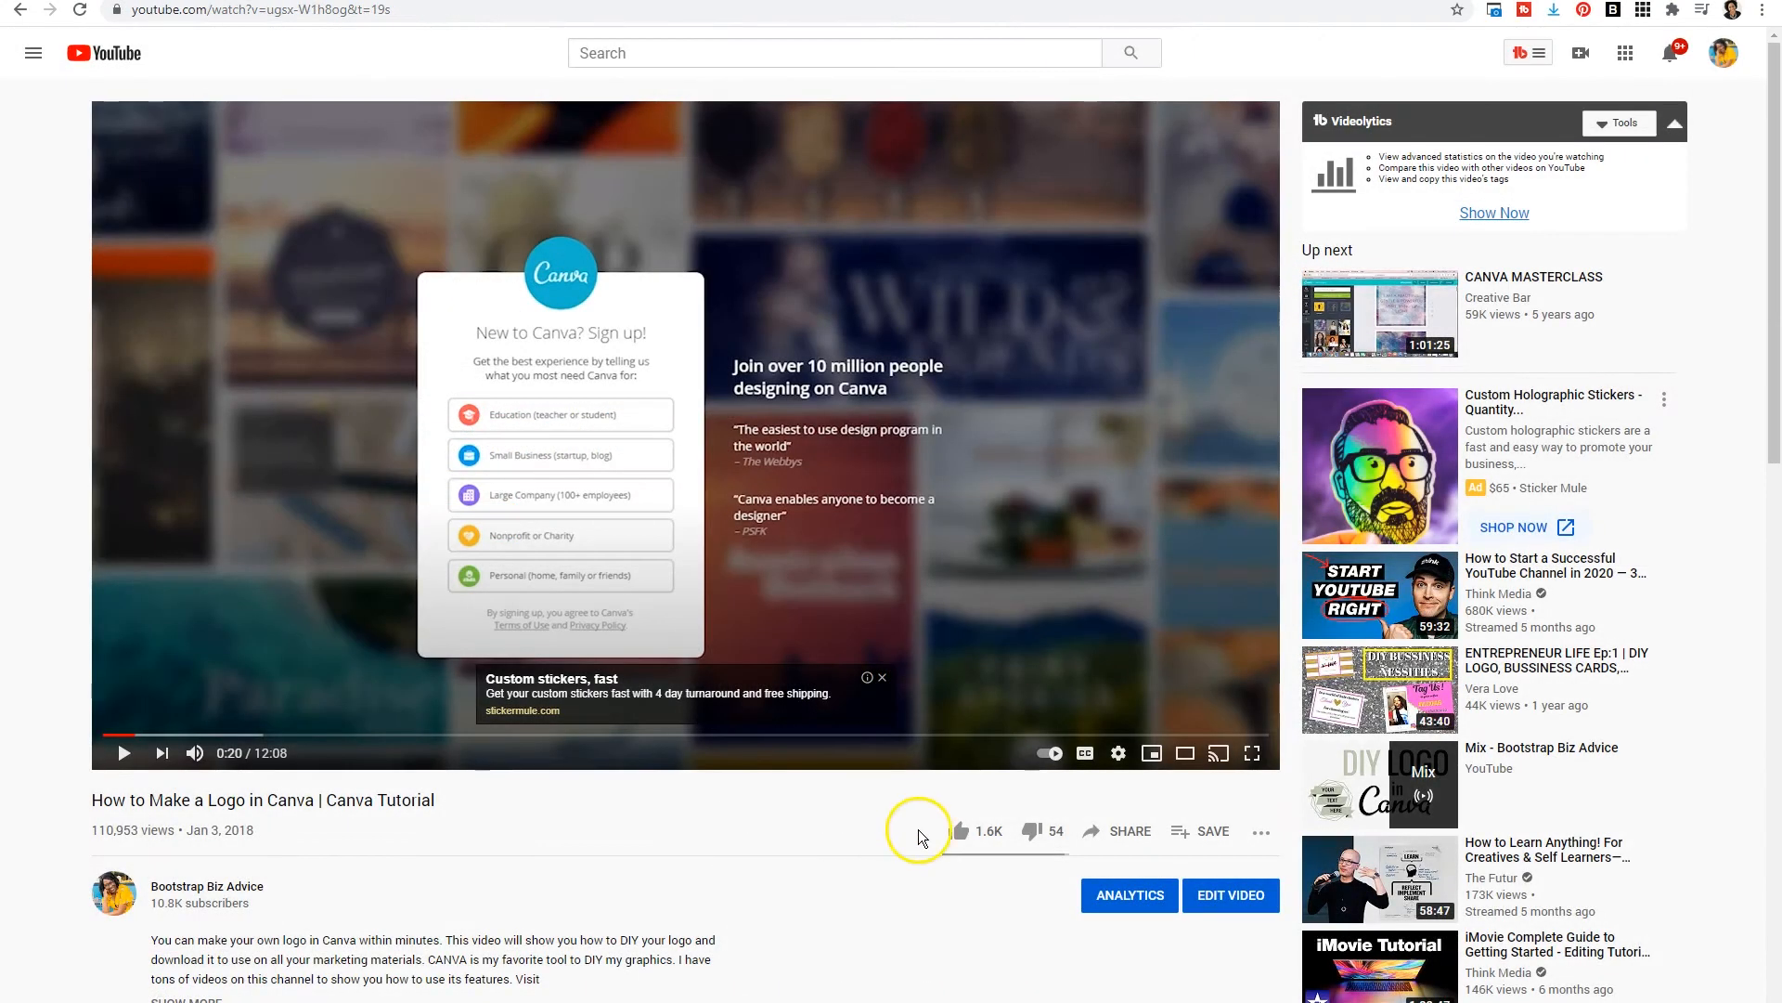
- Copy the share link of the YouTube video How to Make a Logo in Canva
click(1123, 831)
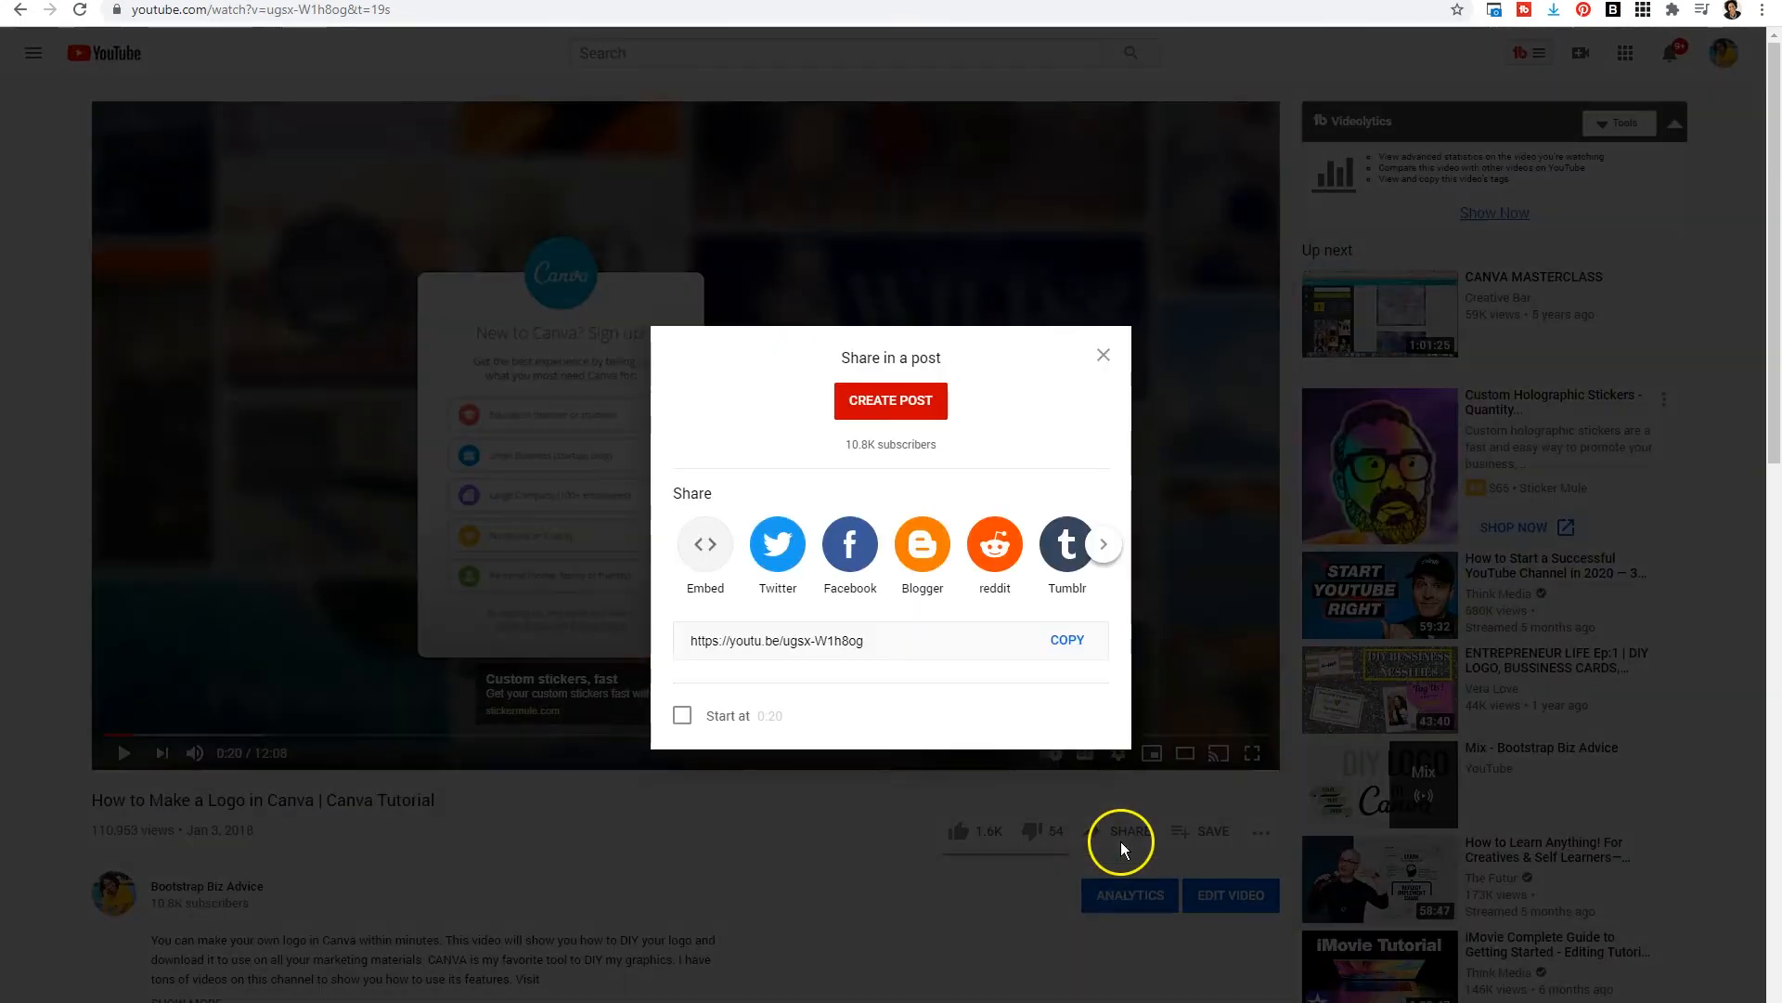
click(1068, 641)
key(ctrl+c)
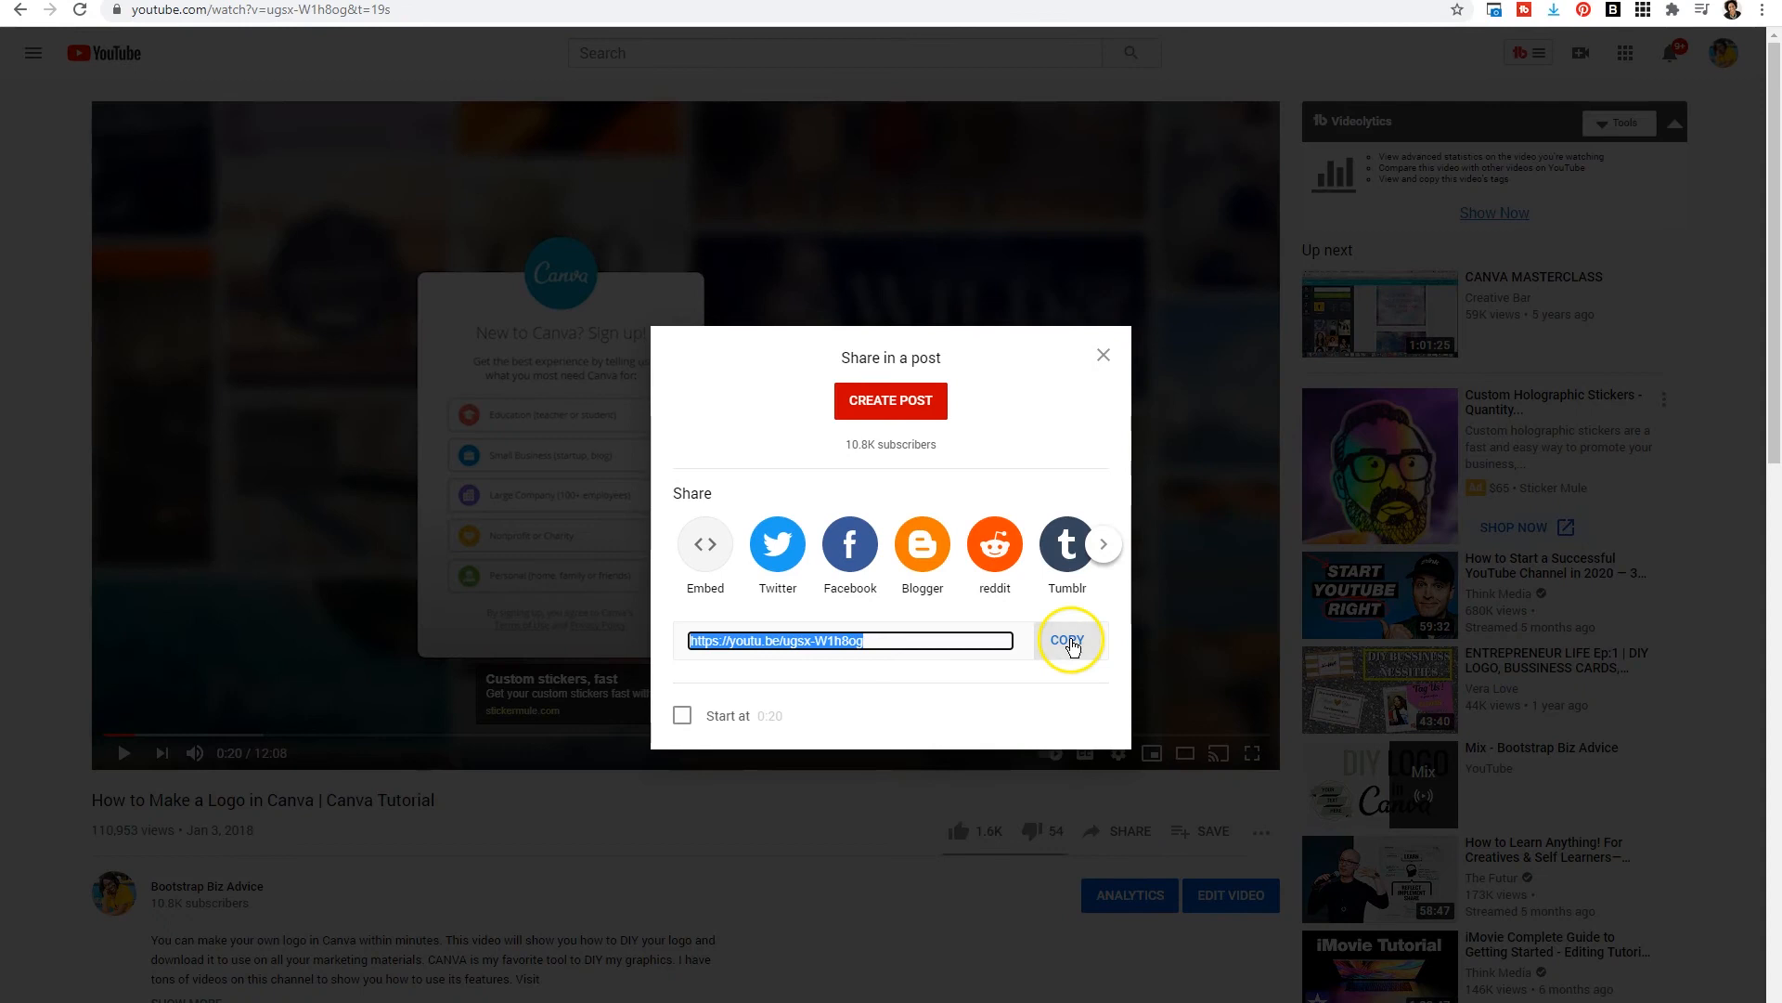
click(1117, 362)
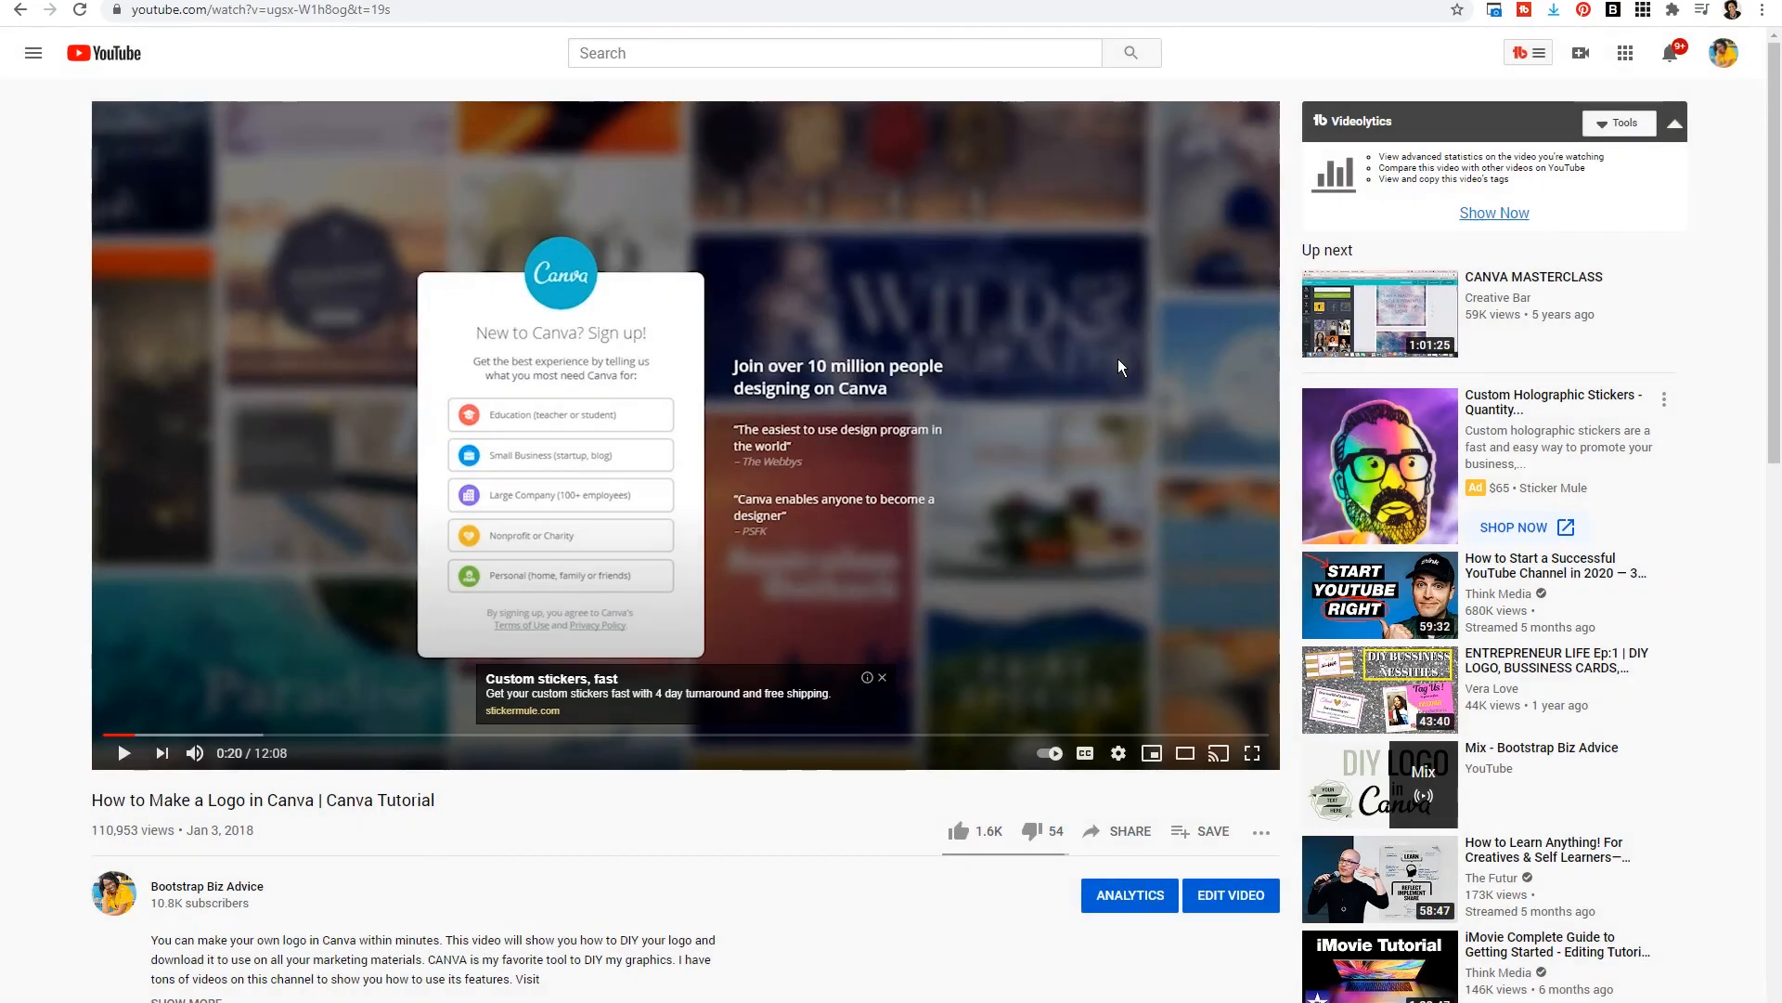
text(s)
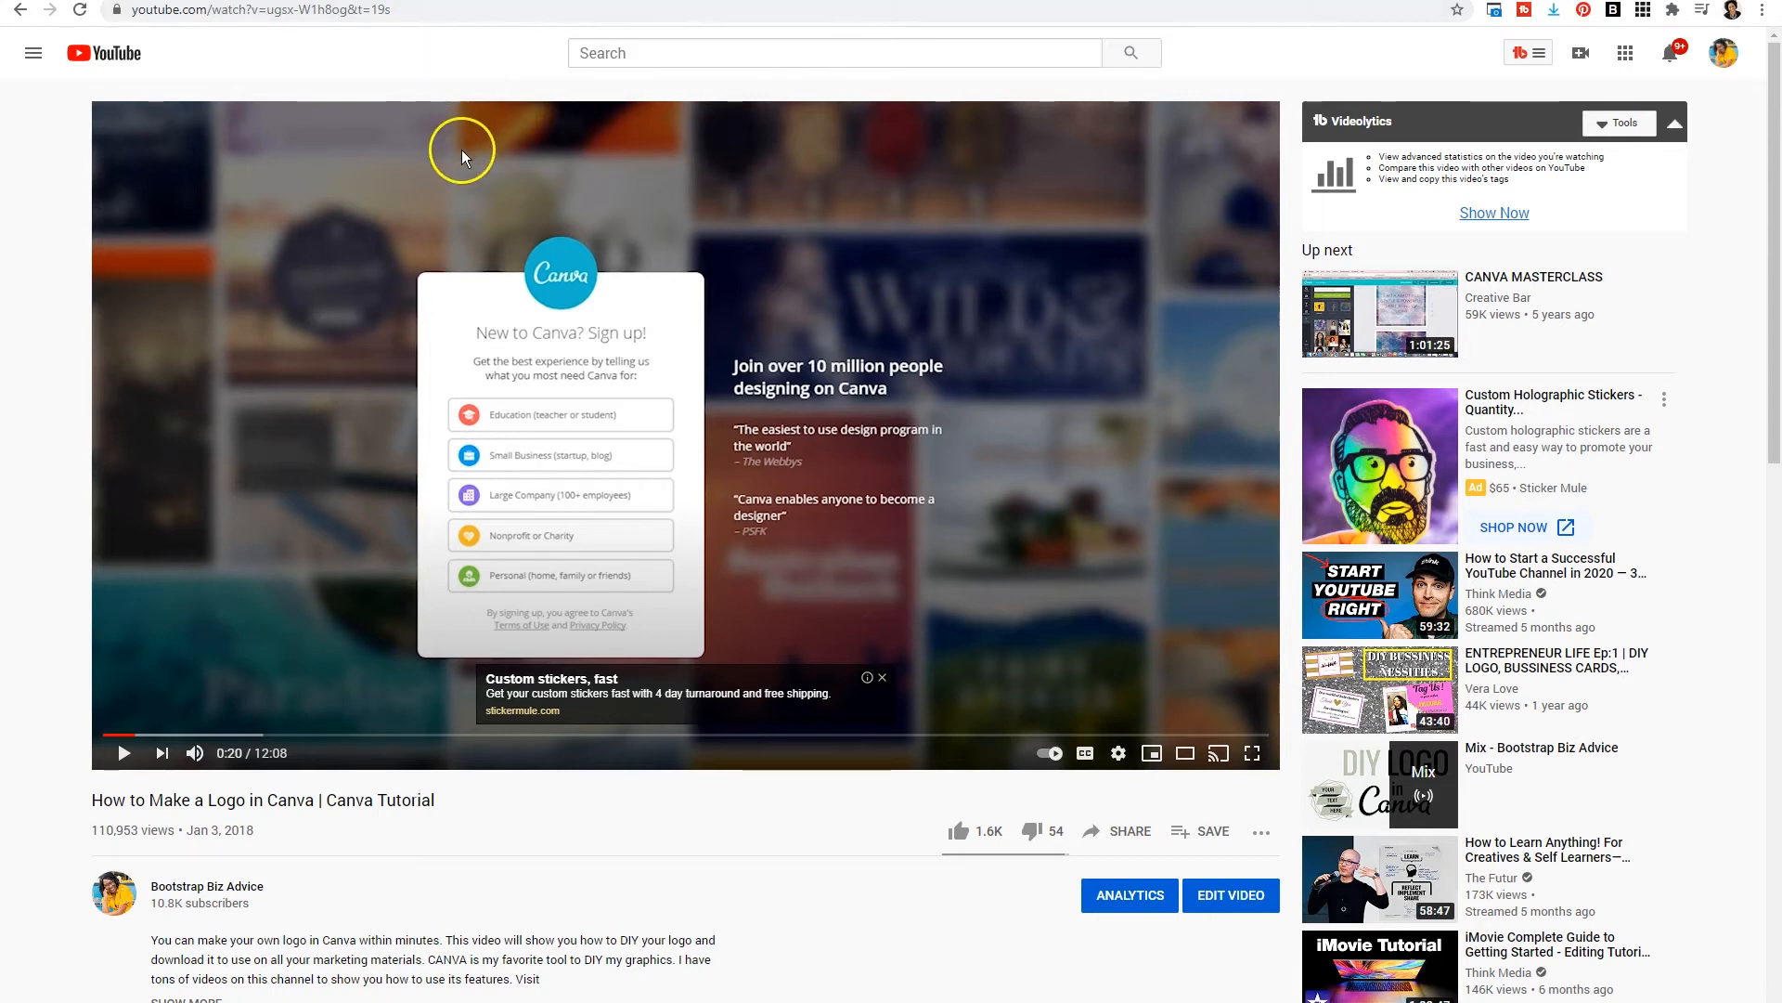
click(1127, 815)
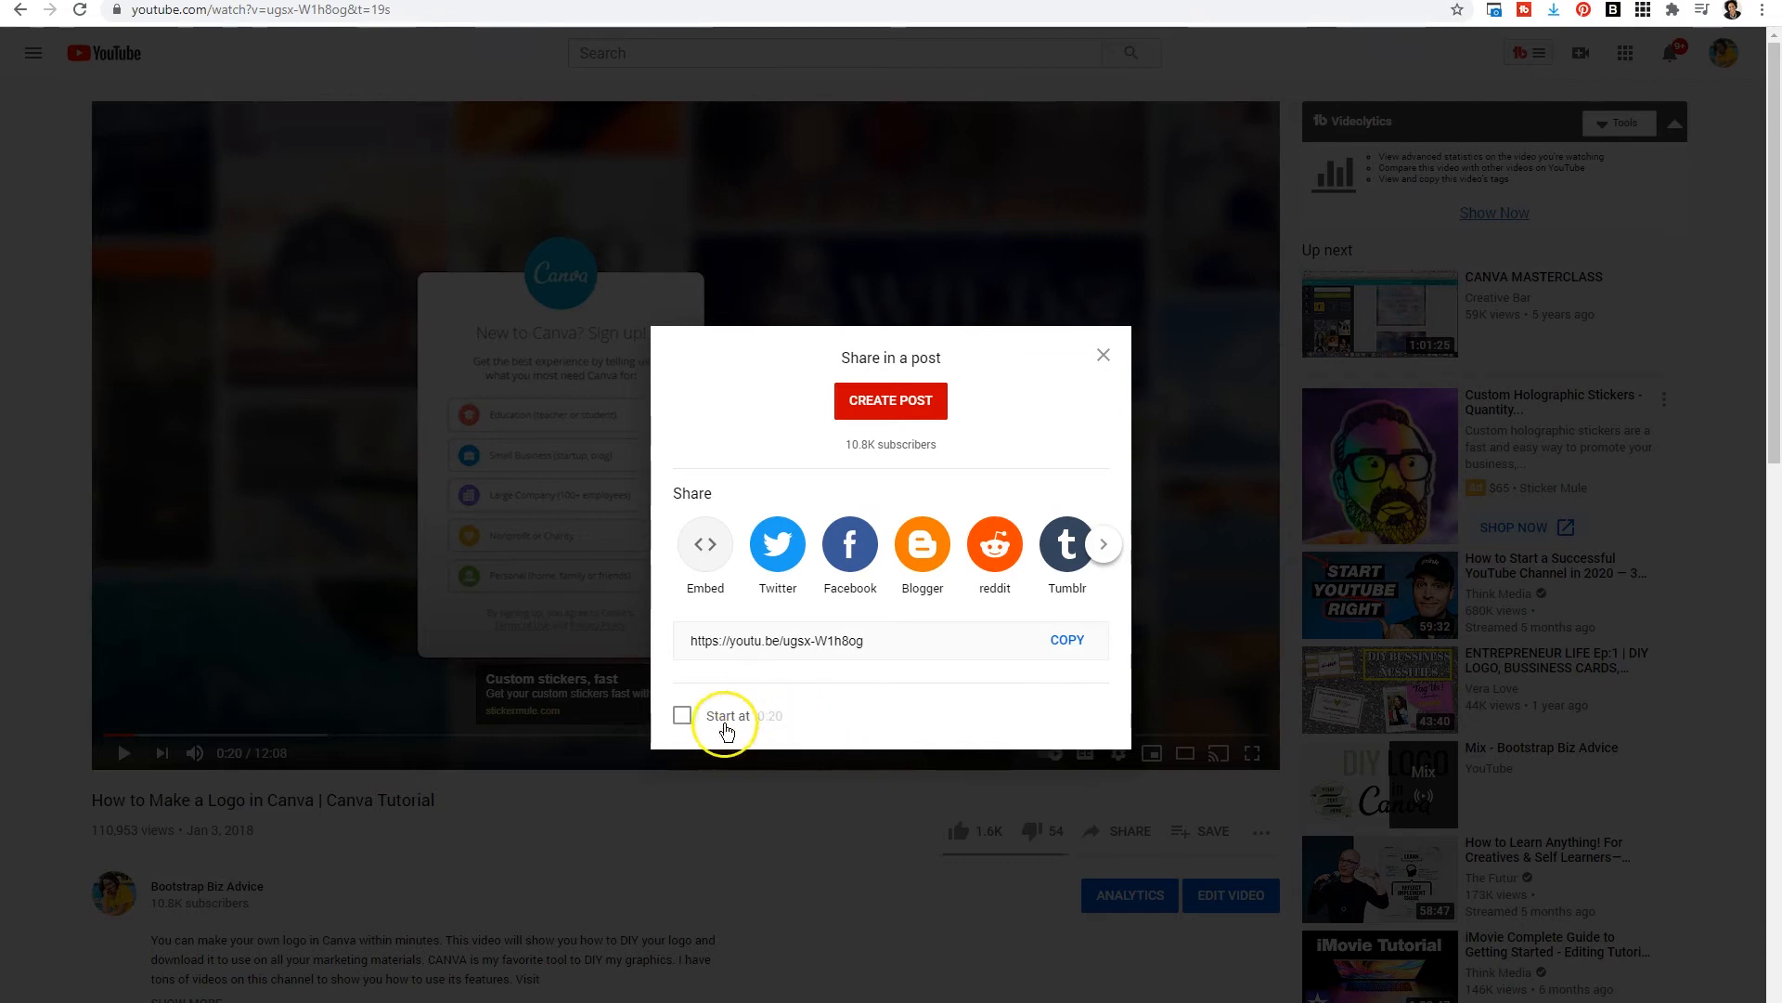
click(727, 731)
click(727, 731)
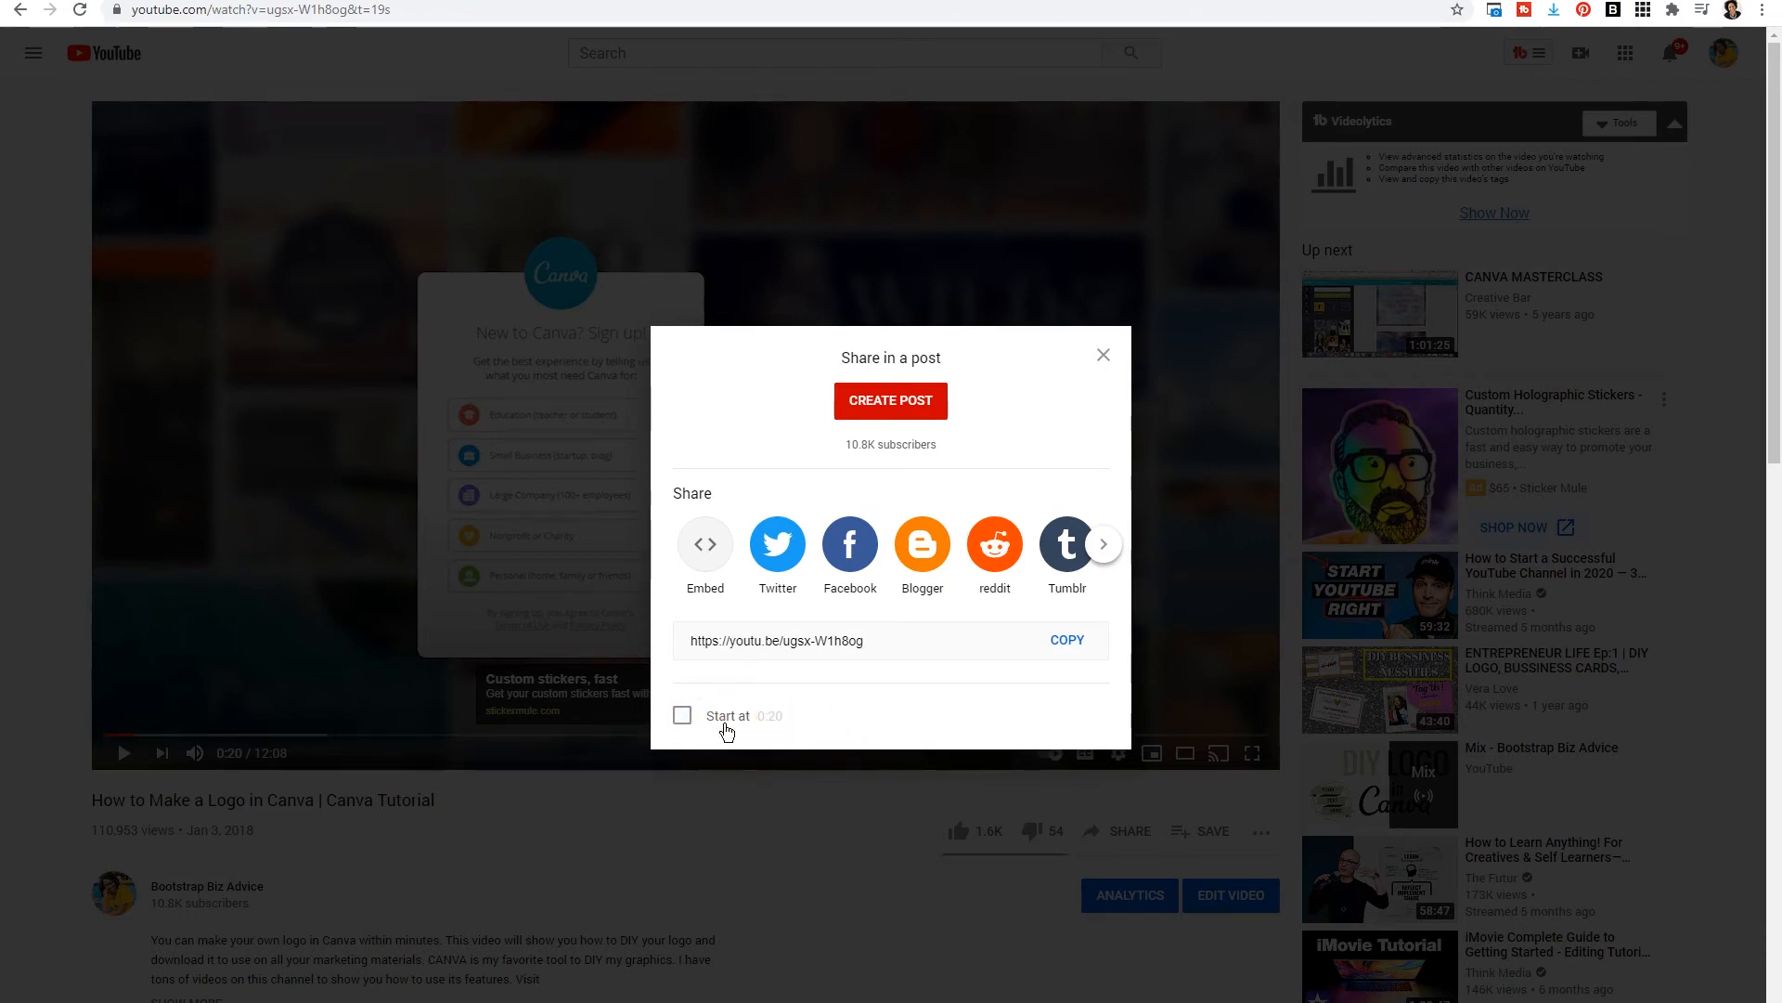
click(1103, 355)
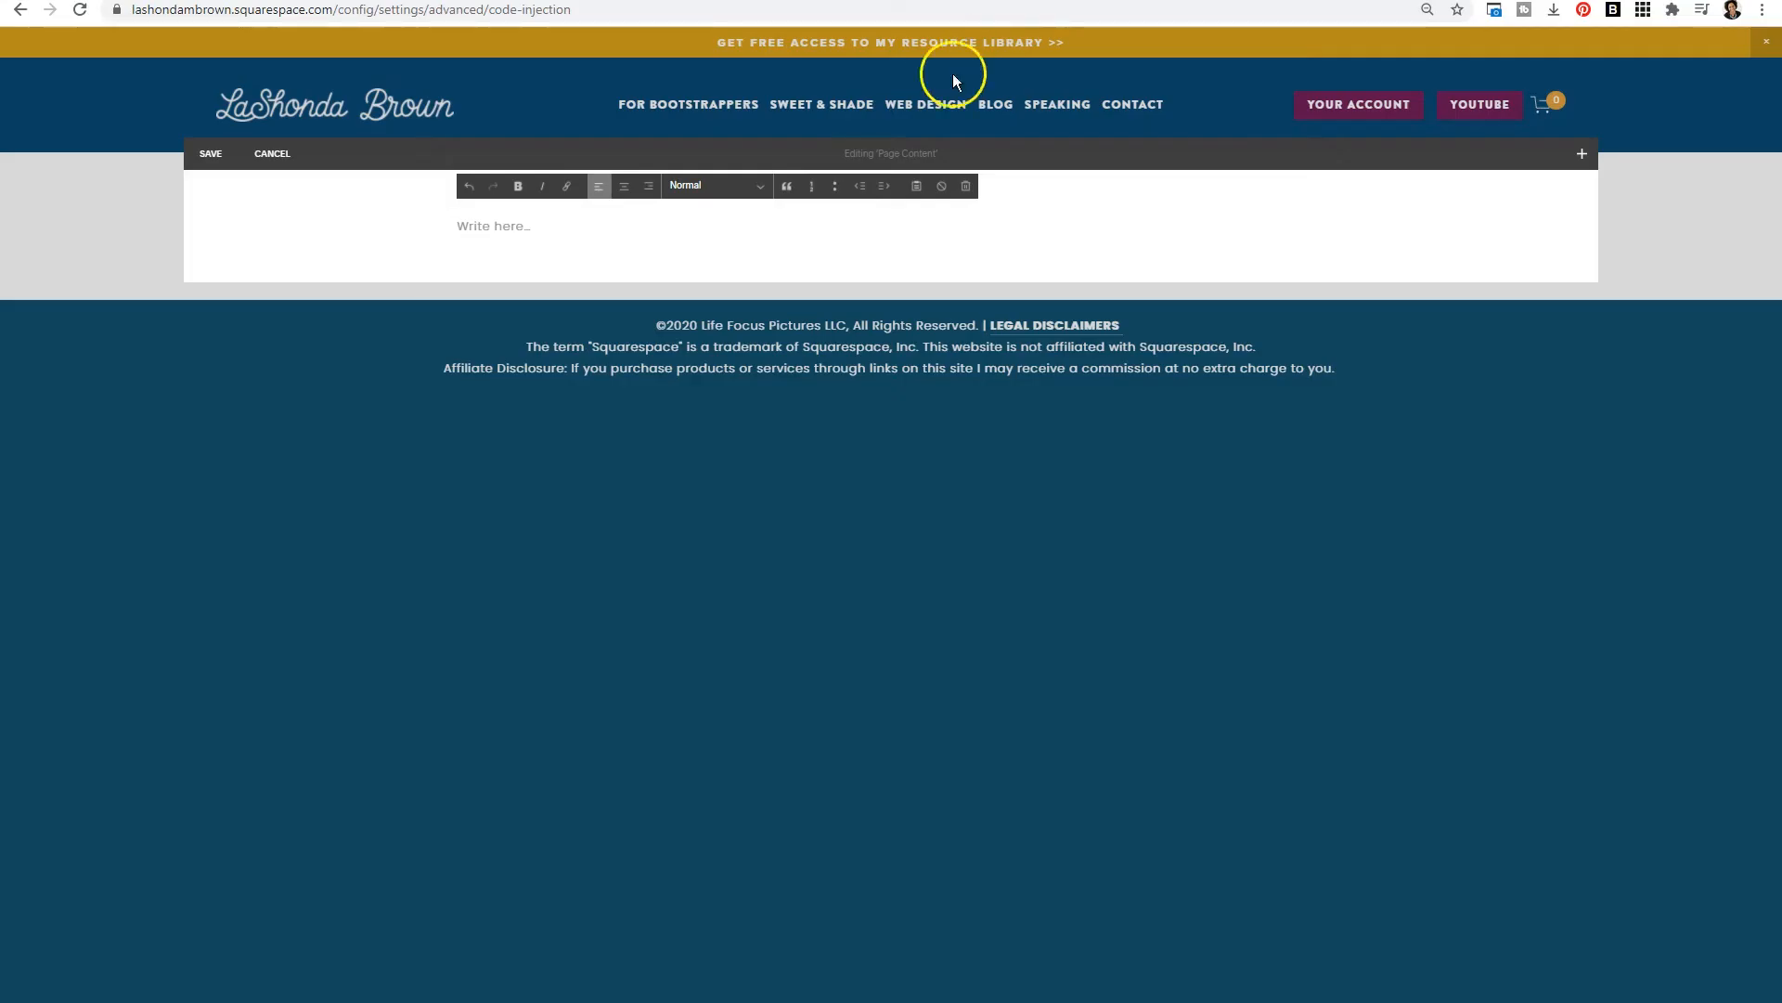
- Enter the text CANVA LOGO TUTORIAL in the practice page's text block
click(653, 221)
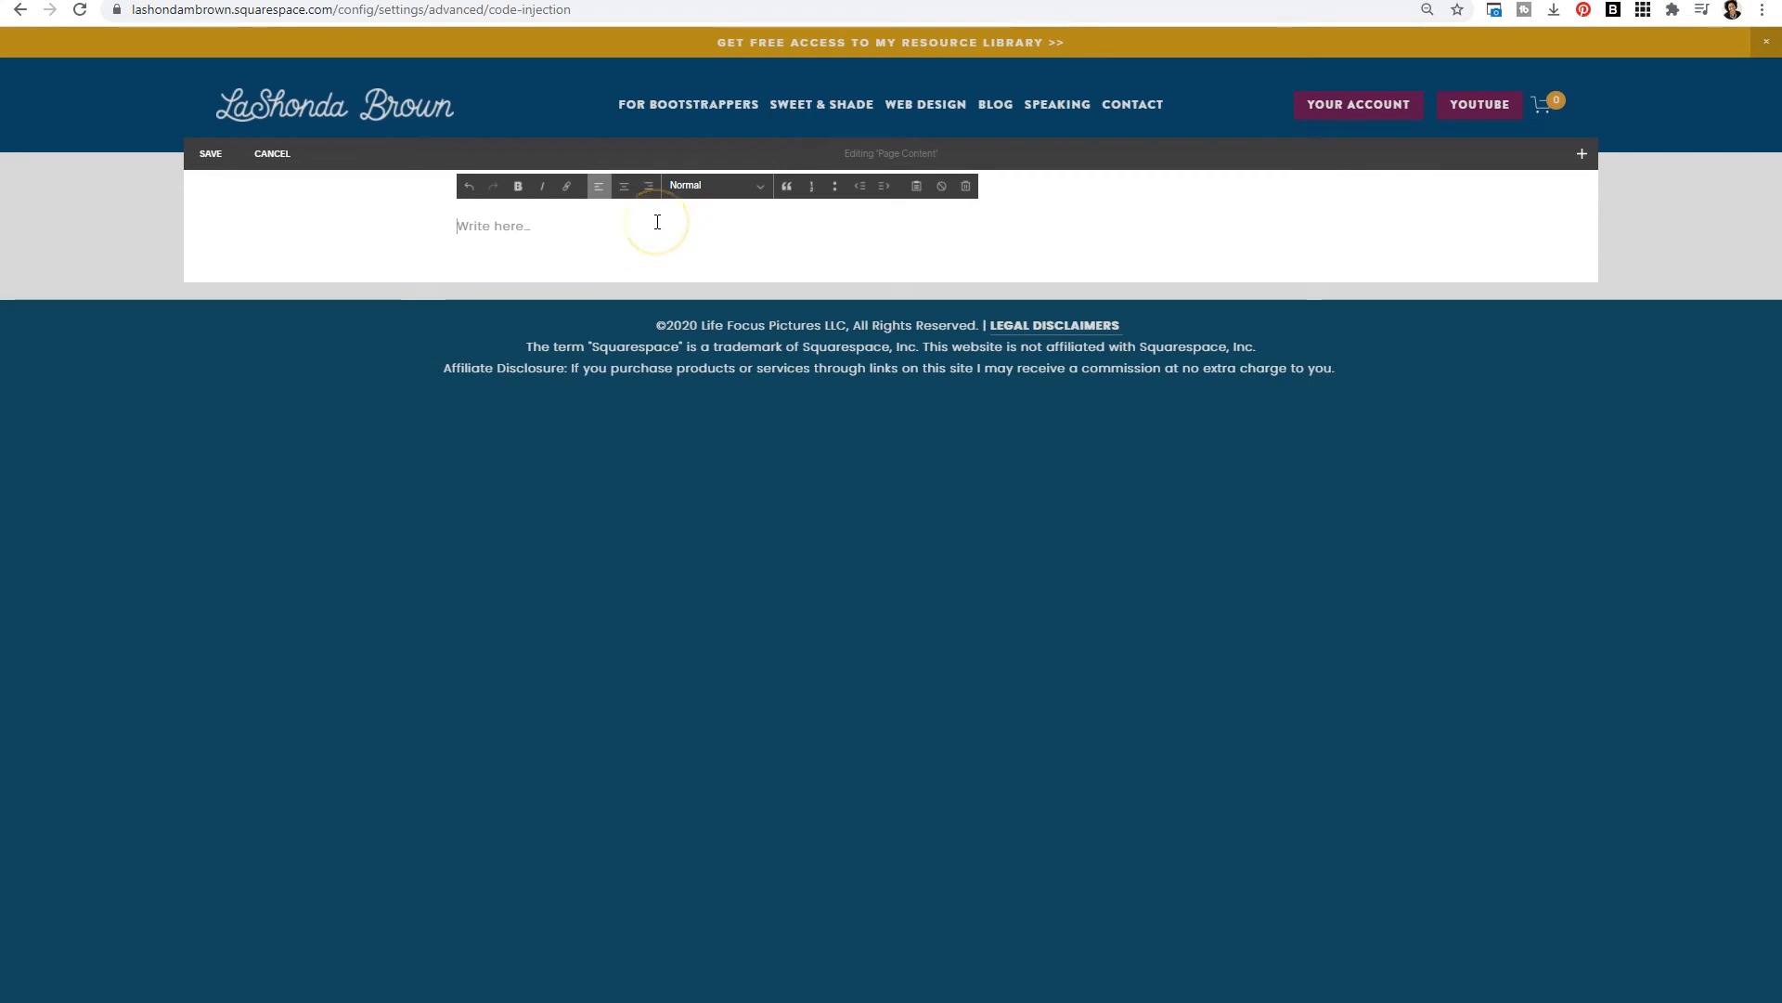
text(CANVA LOGO TUTORIAL)
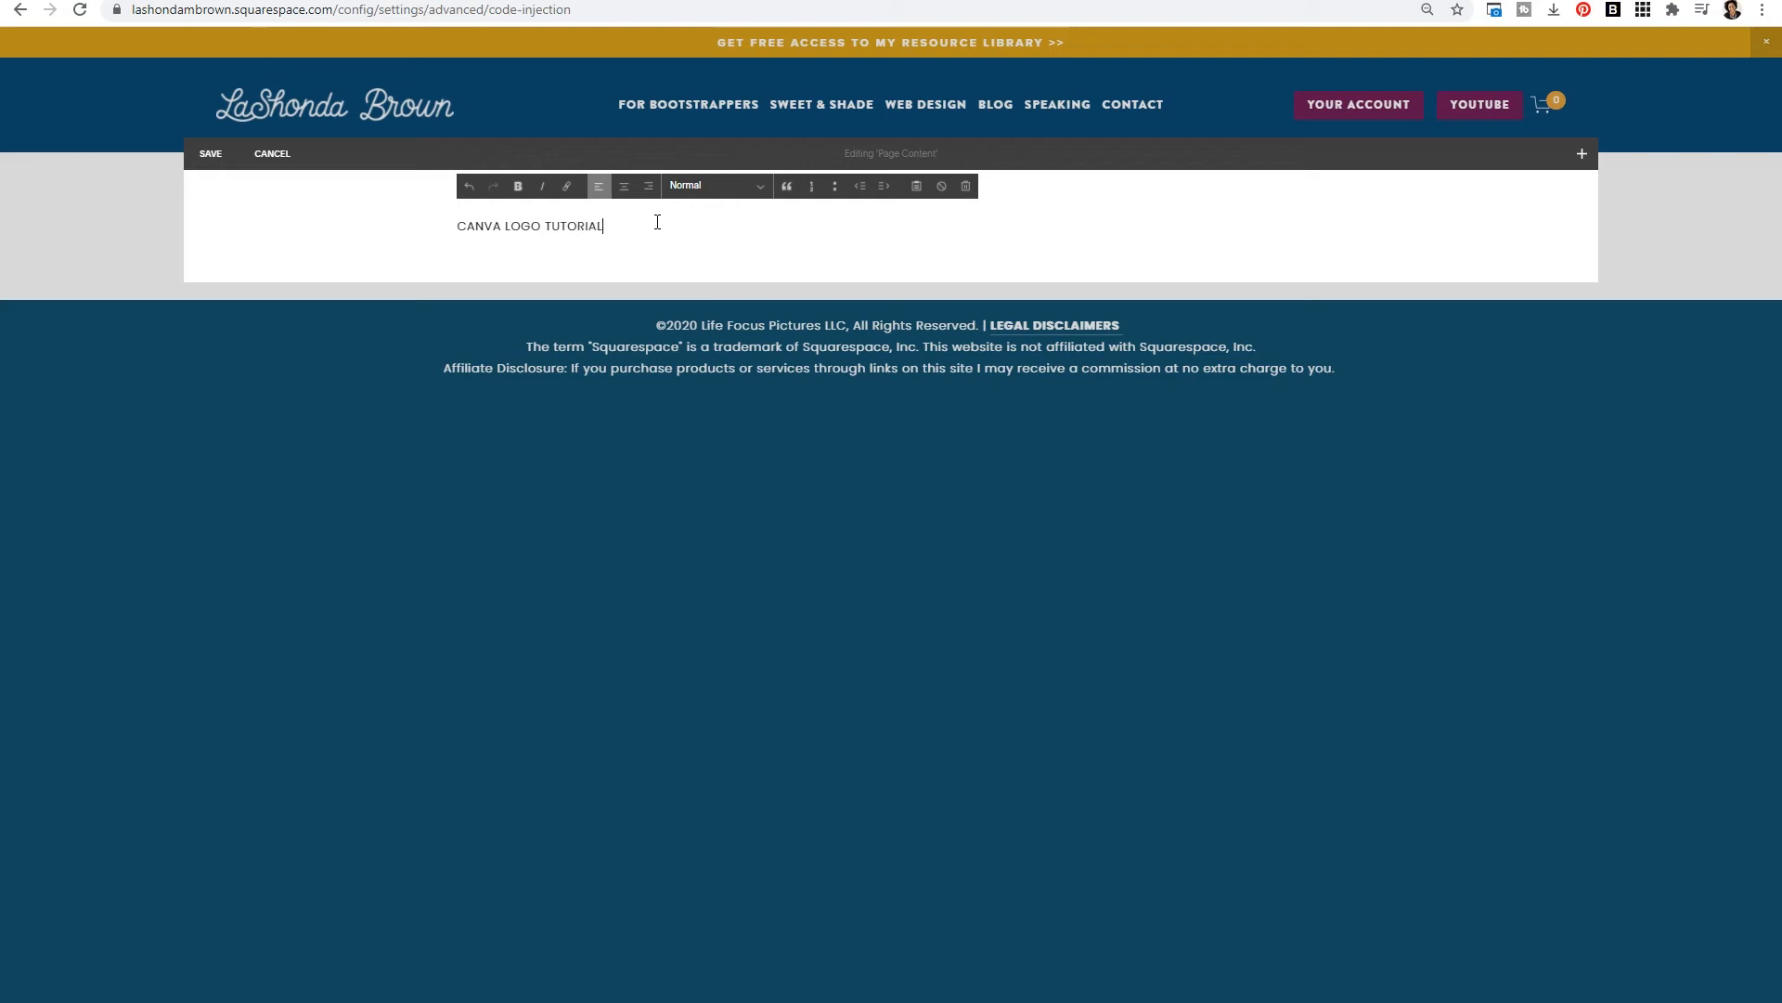
double_click(512, 226)
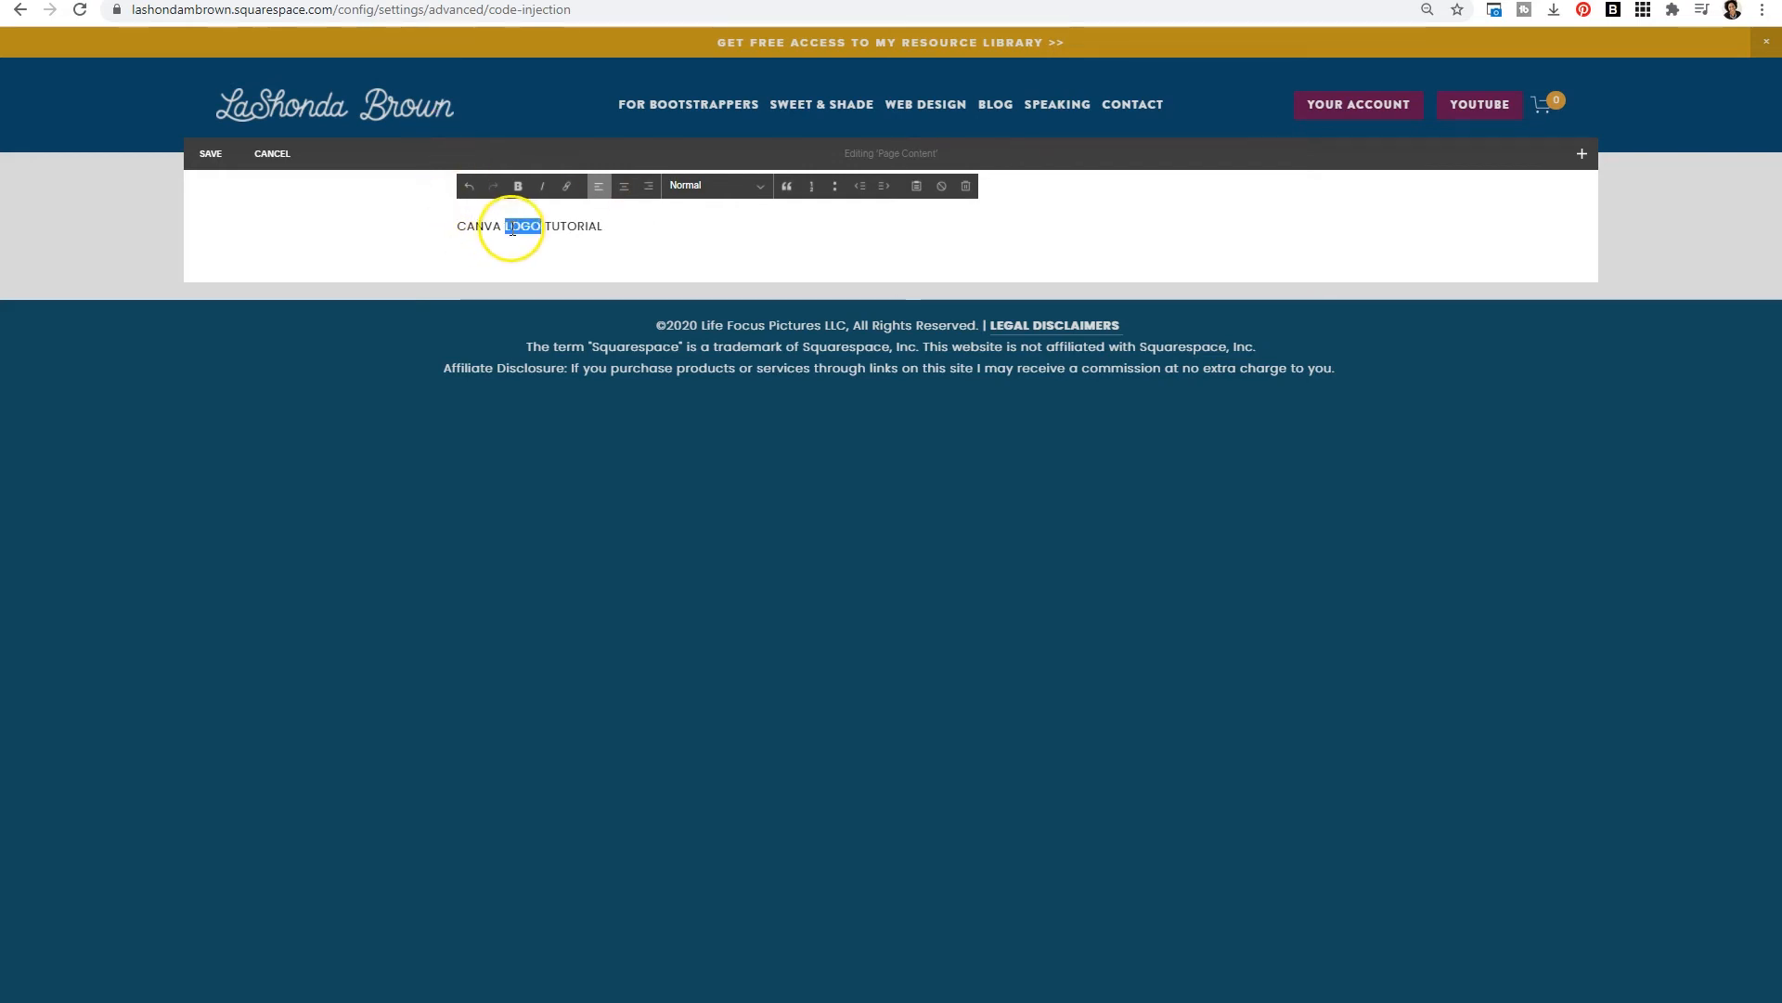
triple_click(513, 226)
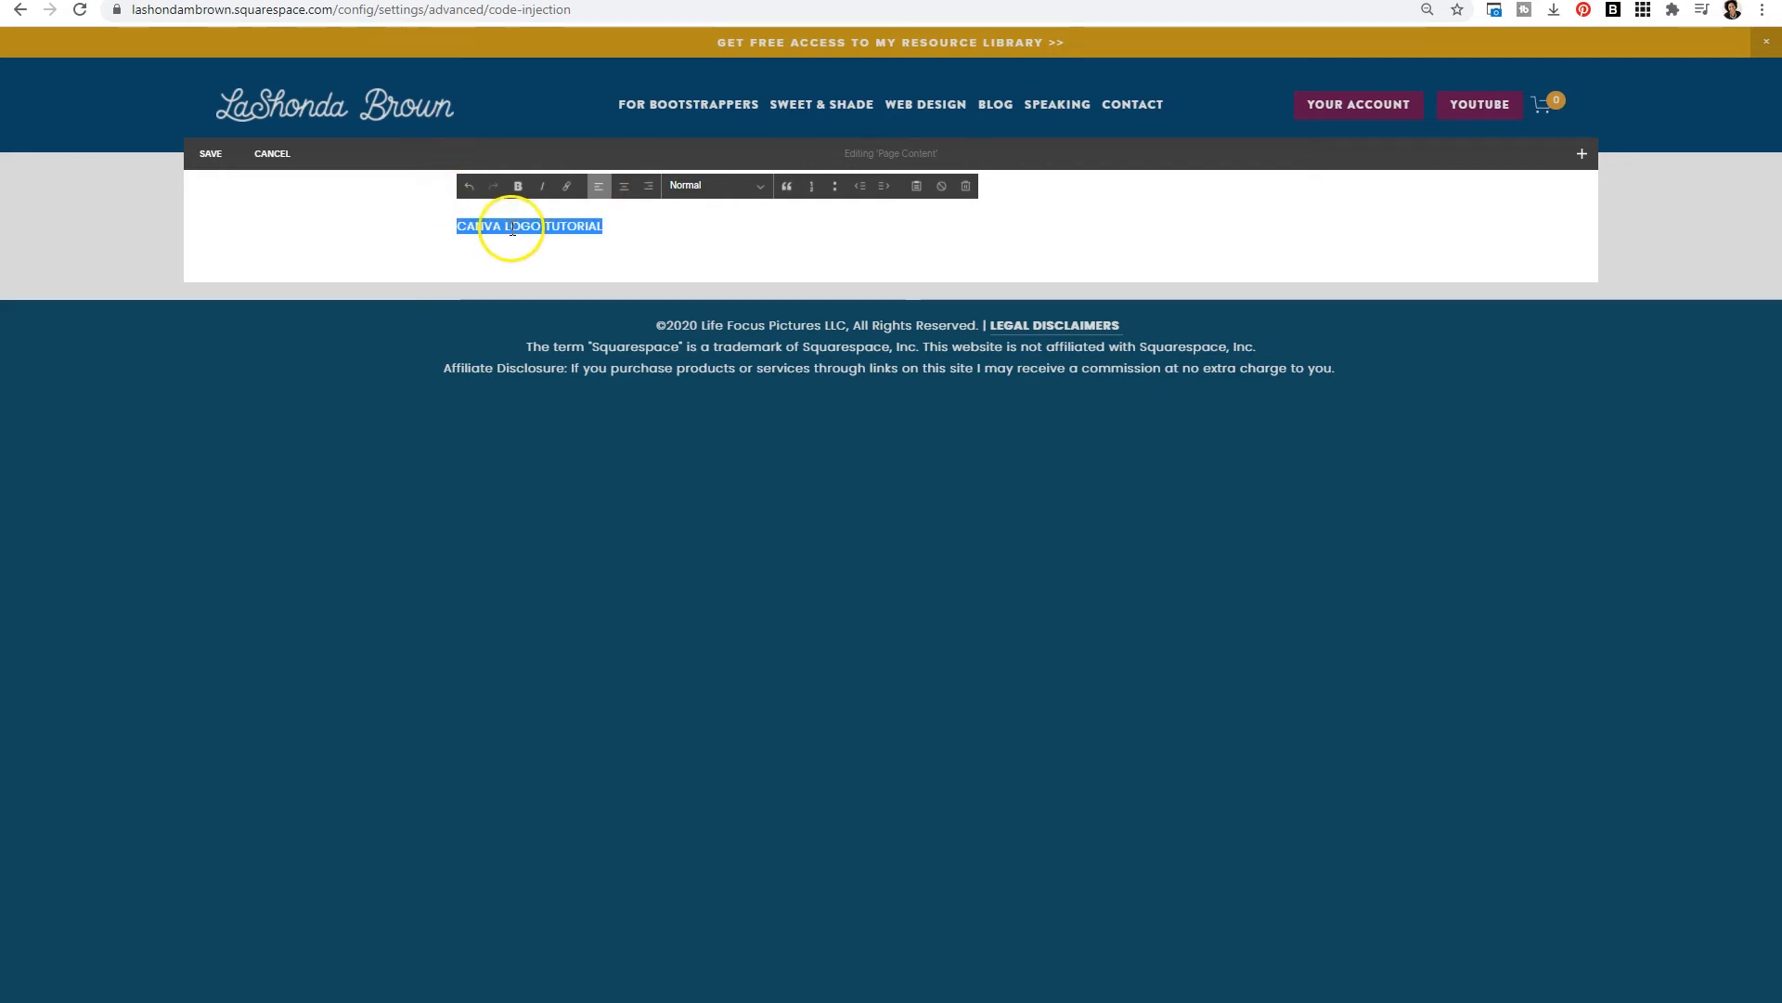
click(566, 187)
click(563, 281)
key(ctrl+v)
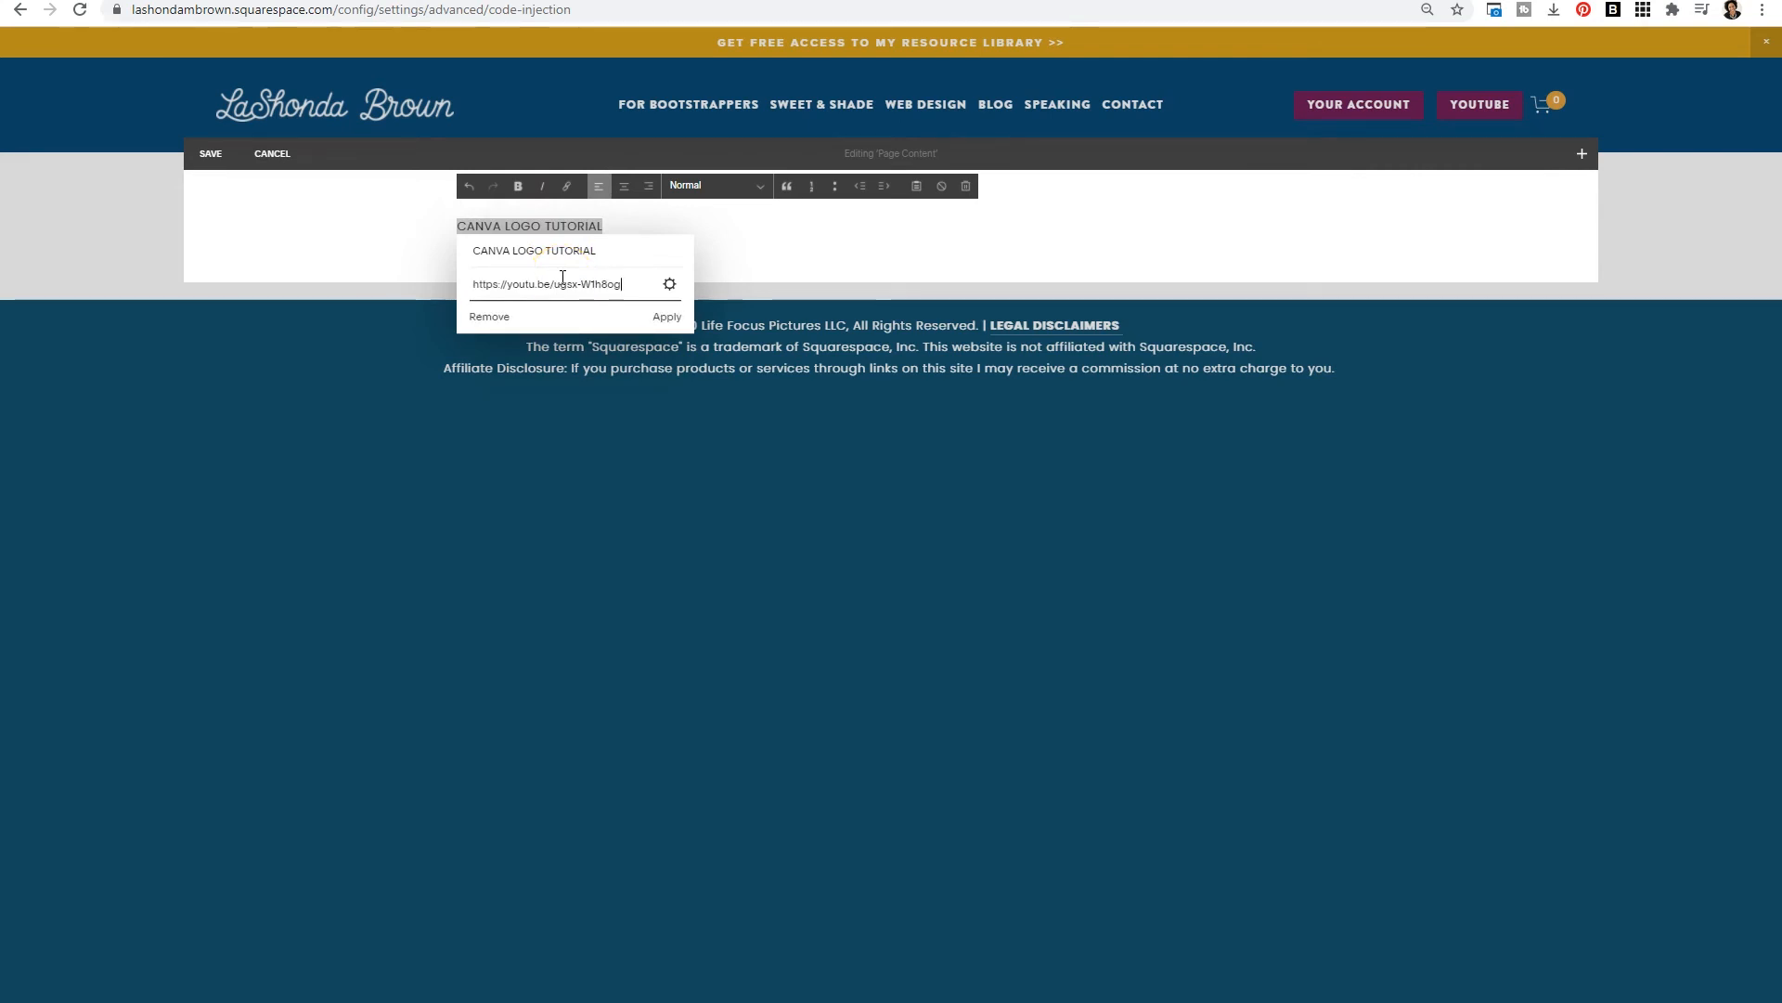
click(667, 317)
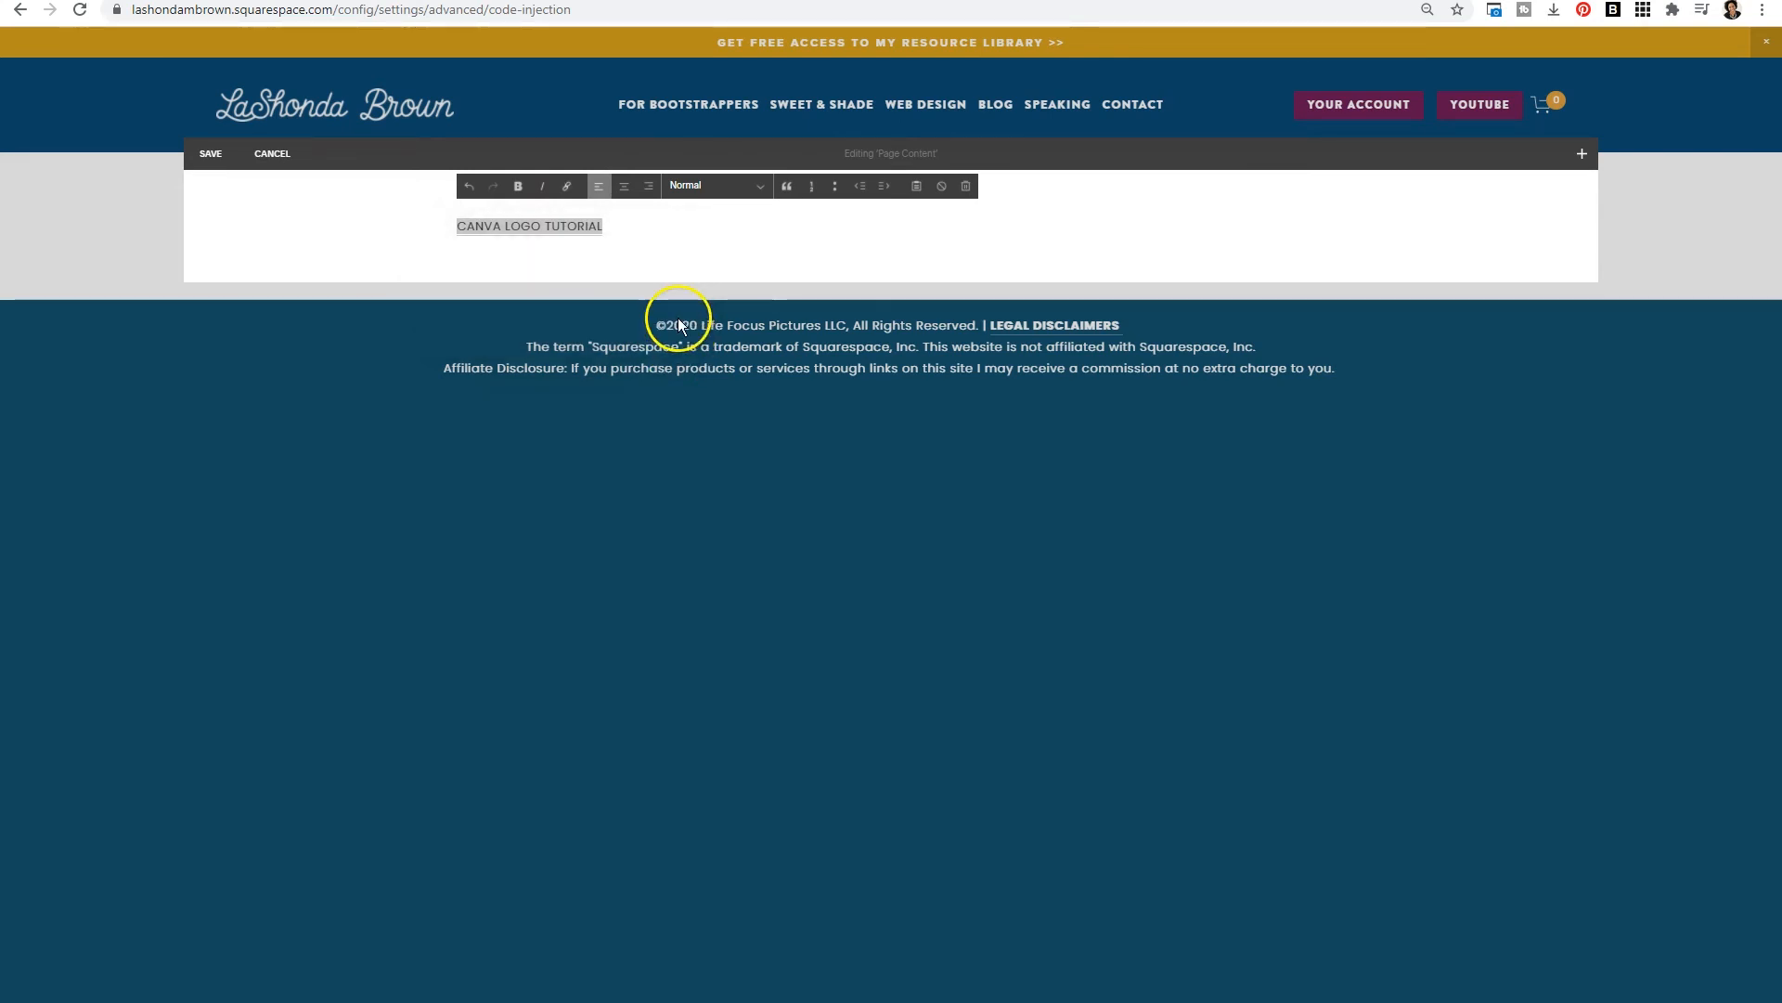
click(212, 158)
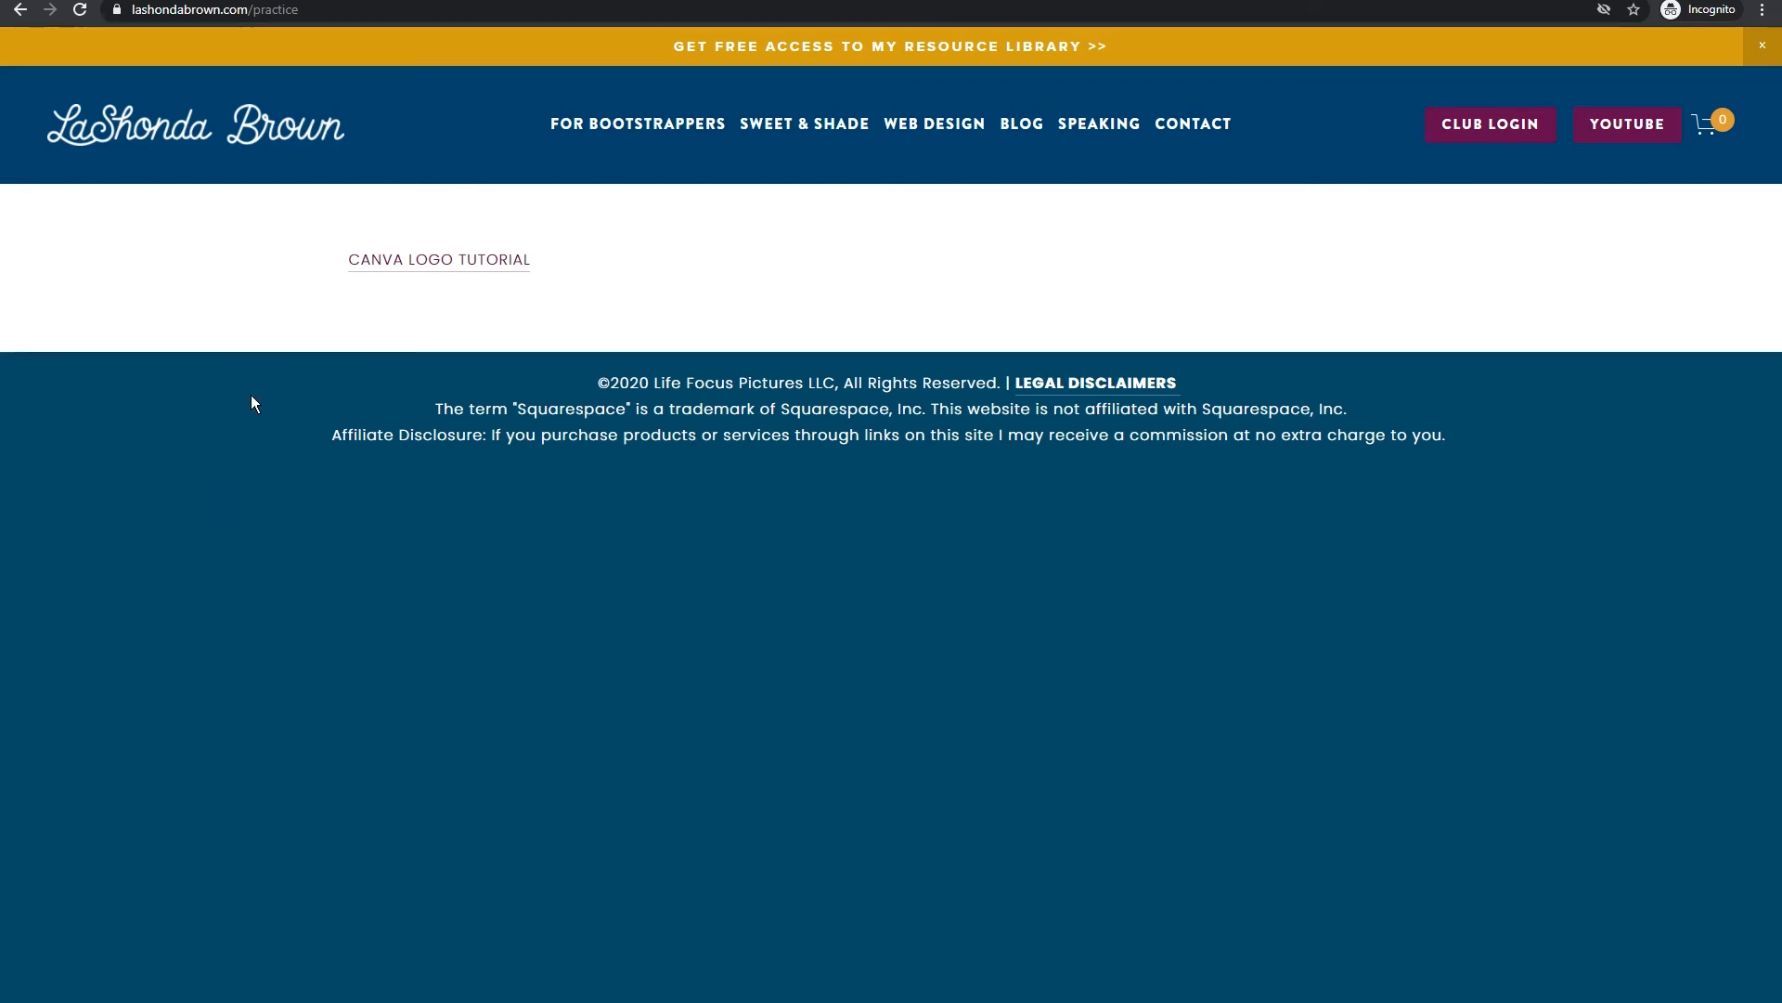
- Test the CANVA LOGO TUTORIAL link on the live practice page, then return to the plugin instructions
click(481, 261)
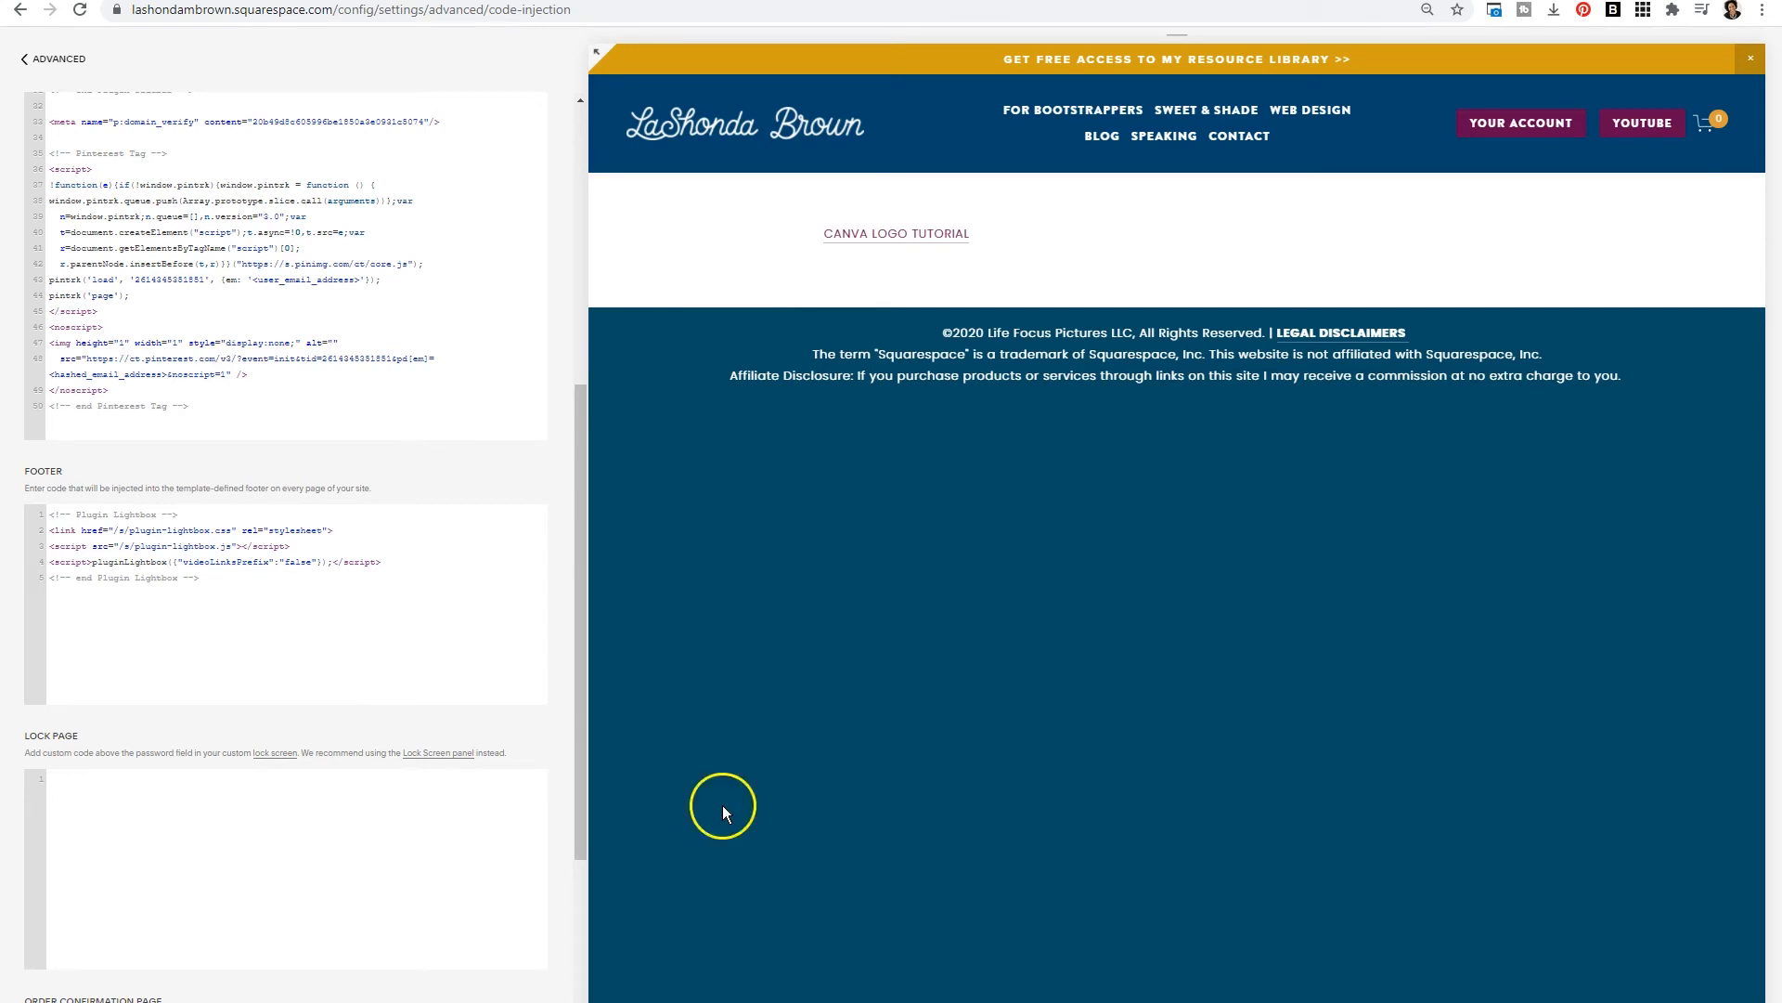
click(743, 0)
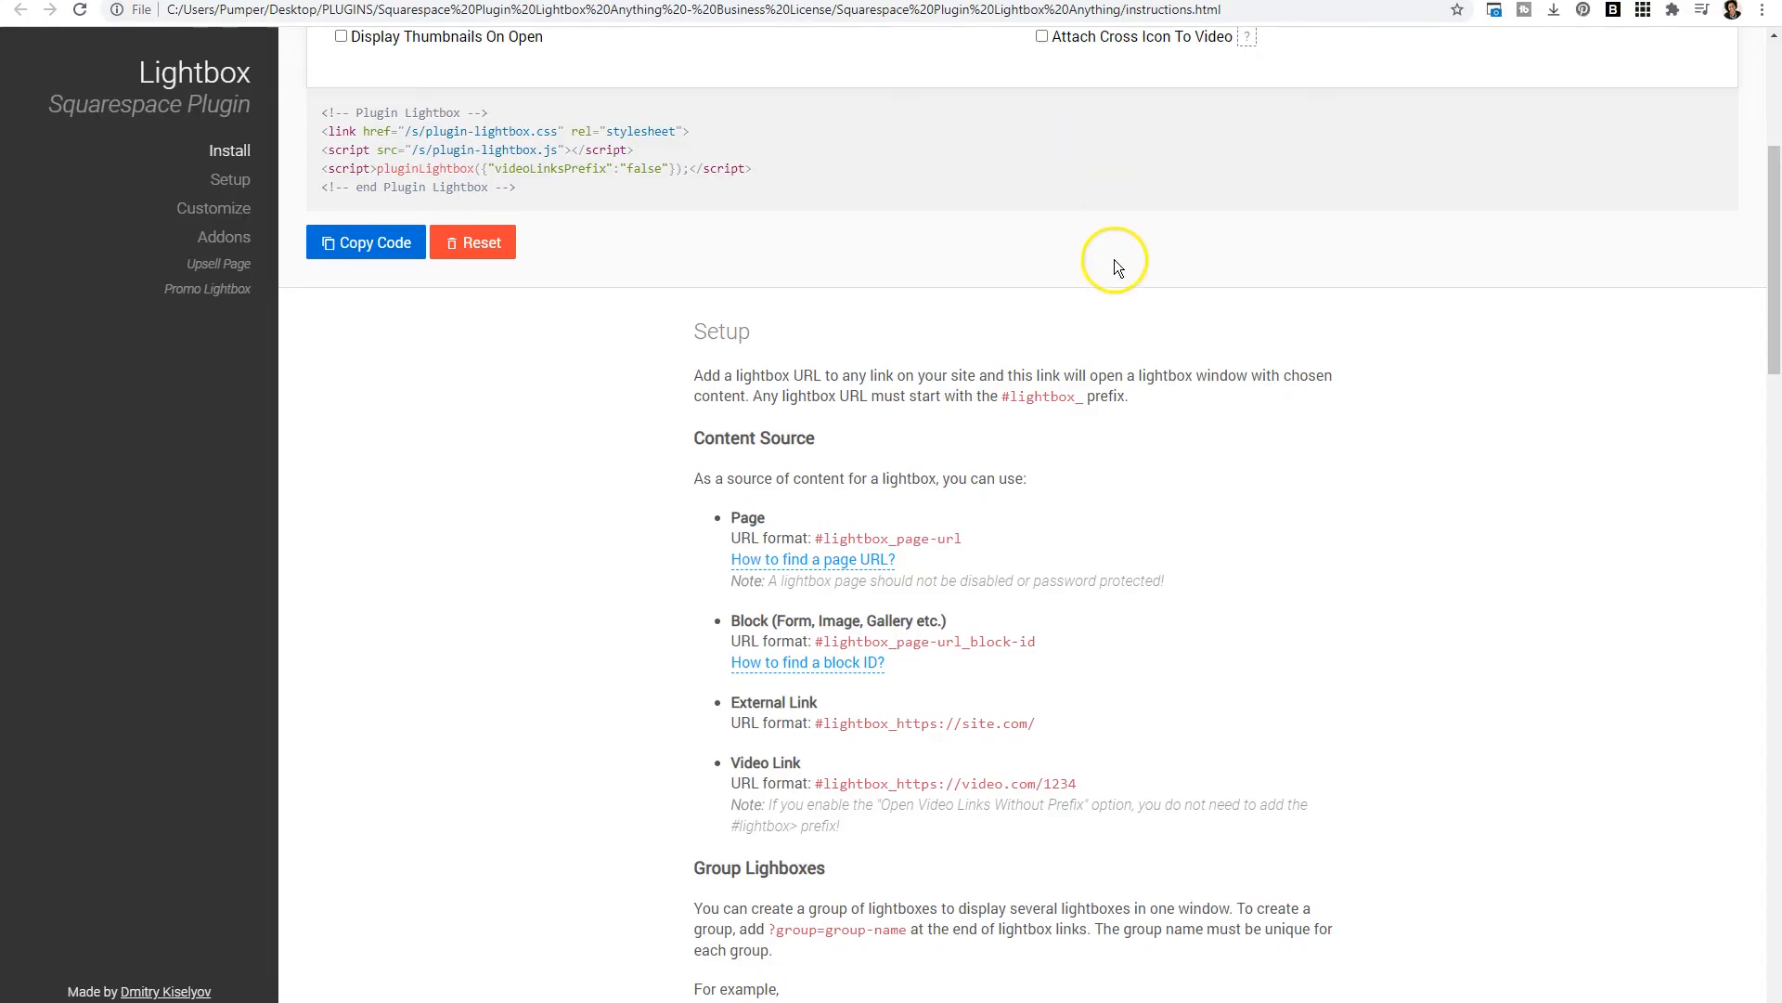
- Copy the block URL format #lightbox_page-url_block-id from the plugin's setup instructions
scroll(1116, 276, up, 1)
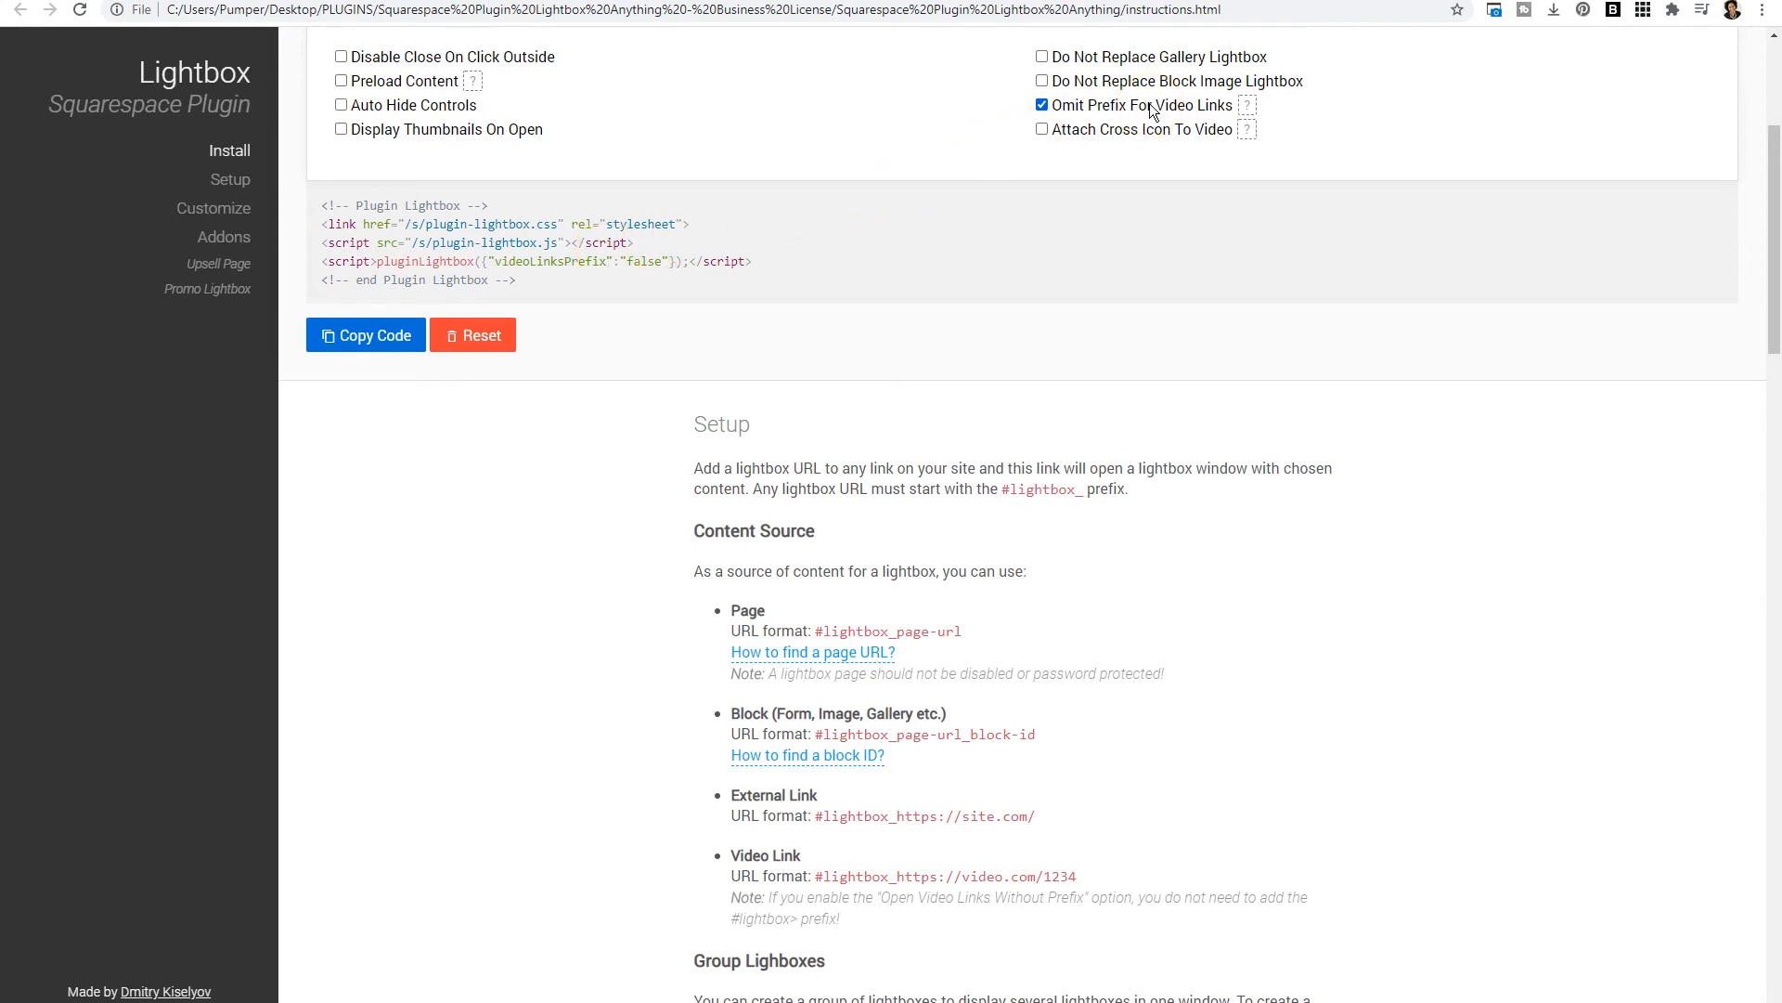
click(1182, 298)
scroll(1175, 717, down, 1)
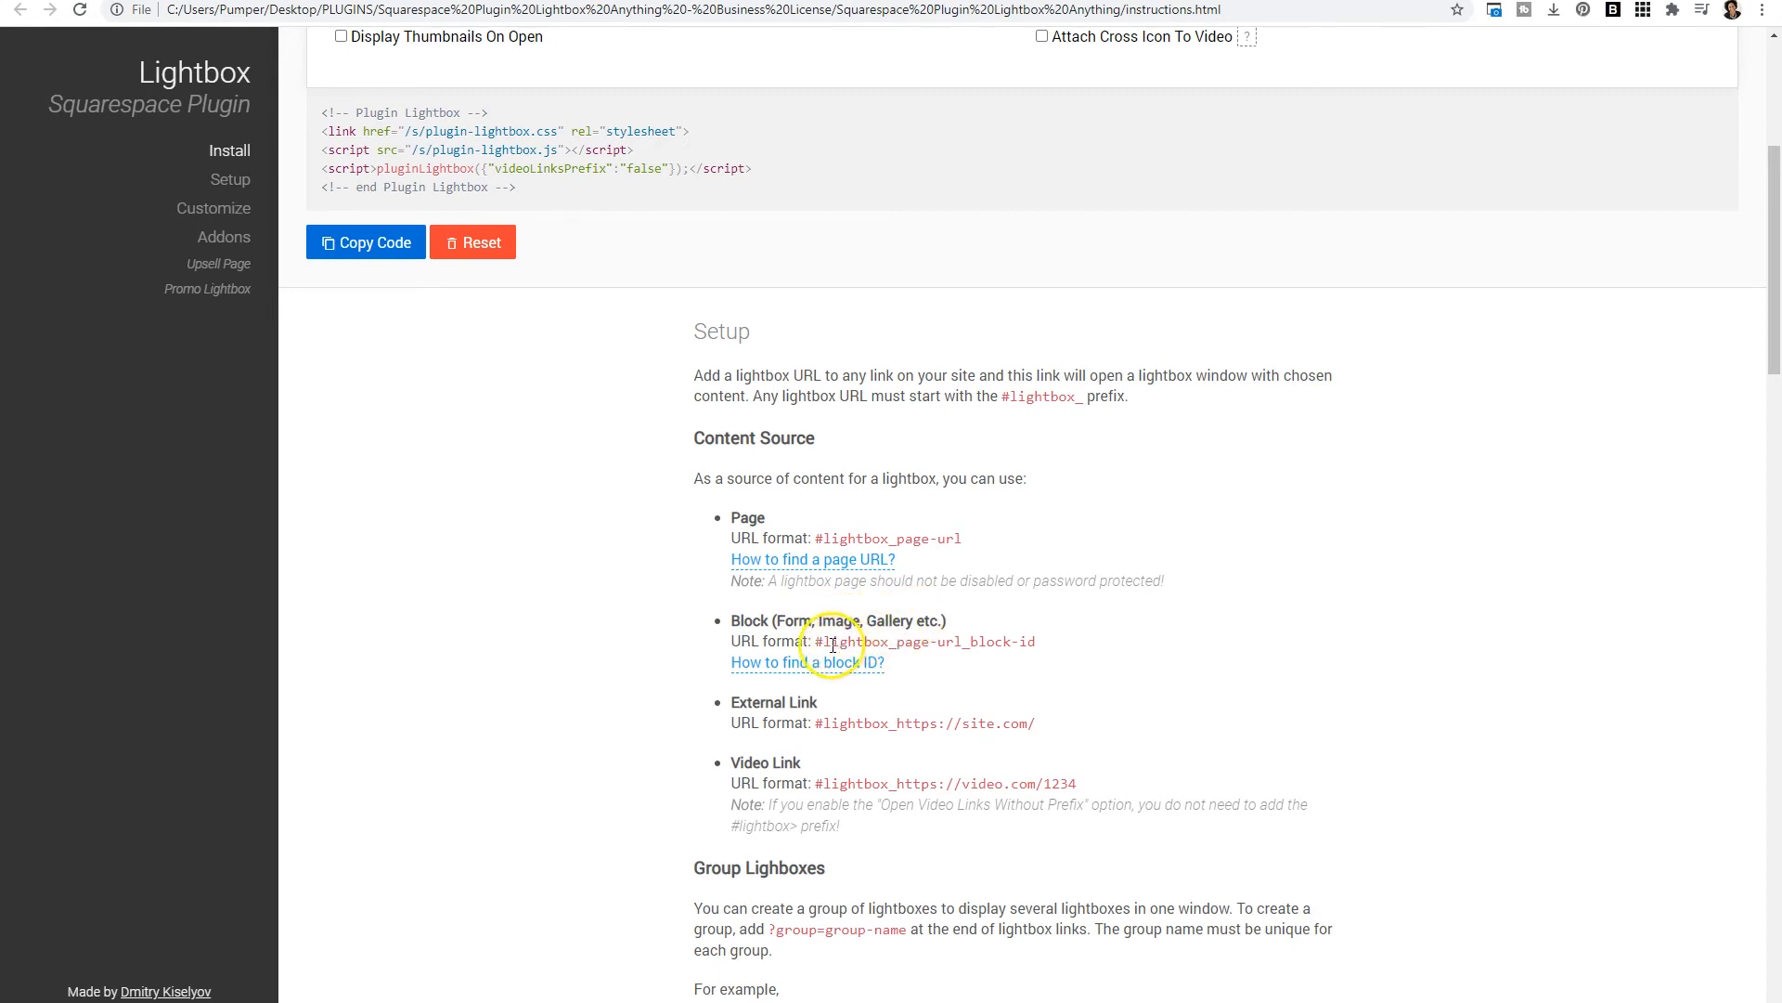
drag(817, 643, 1061, 655)
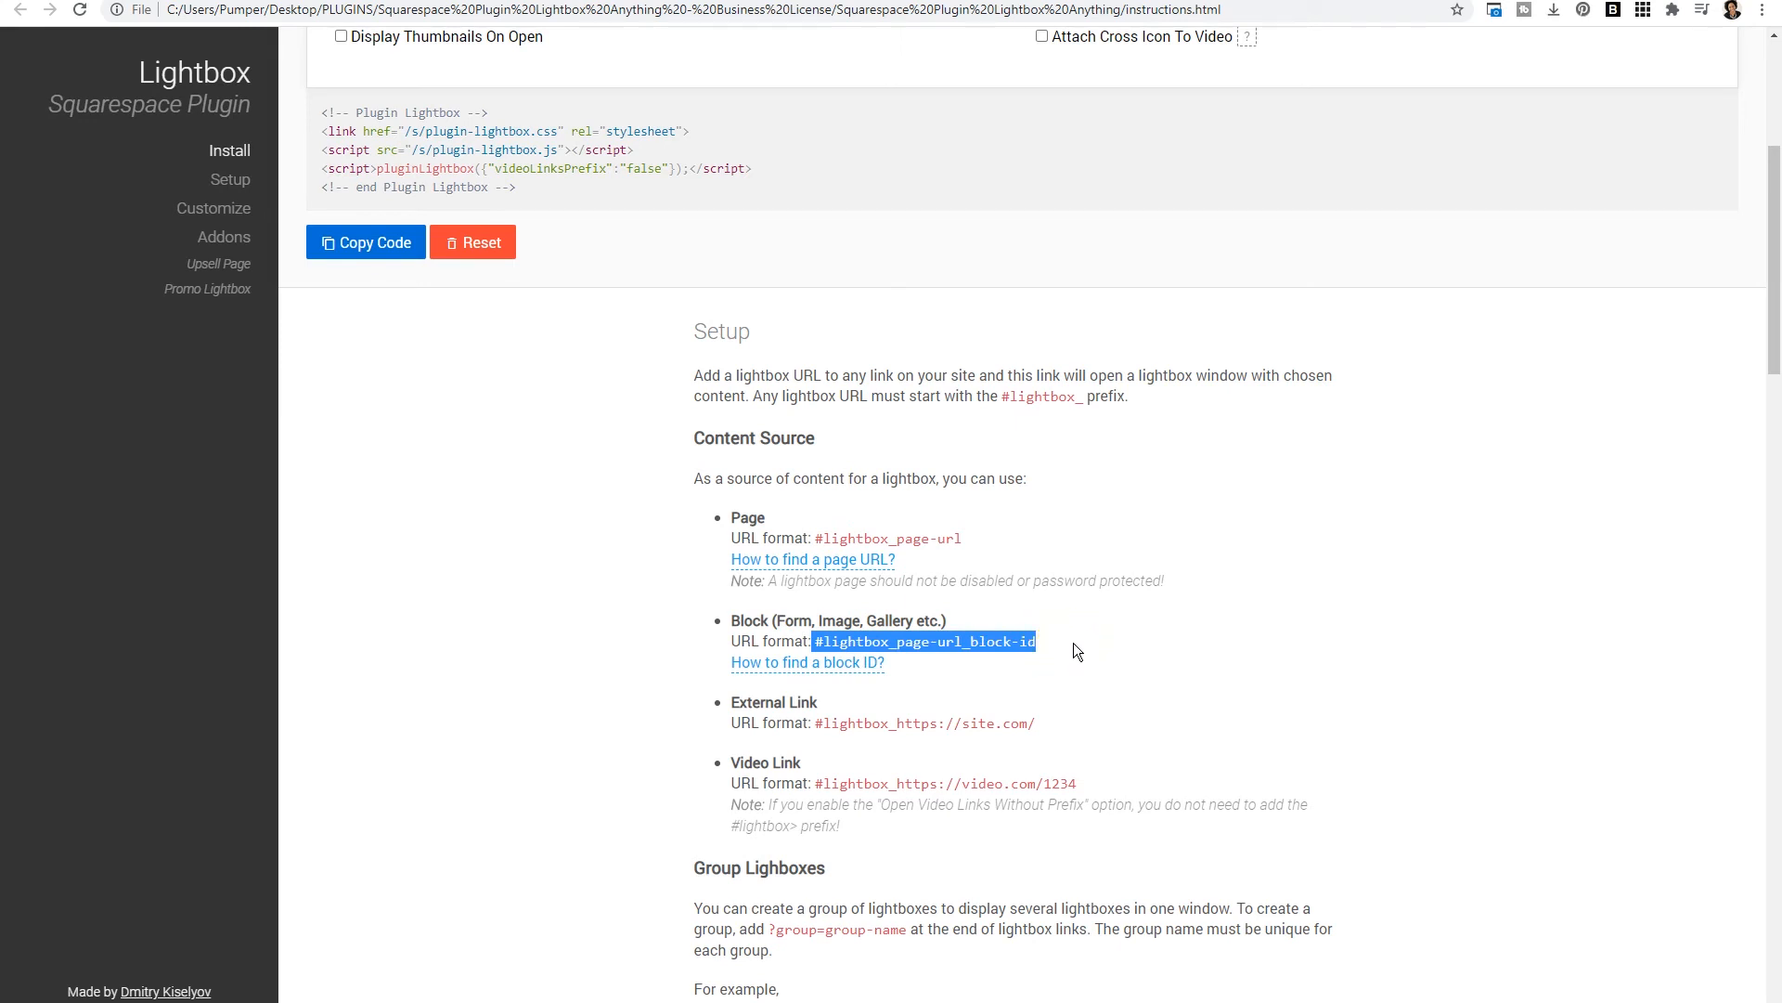
- Follow the block ID help and copy the practice page image block's ID with the Squarespace Block Identifier extension
click(807, 662)
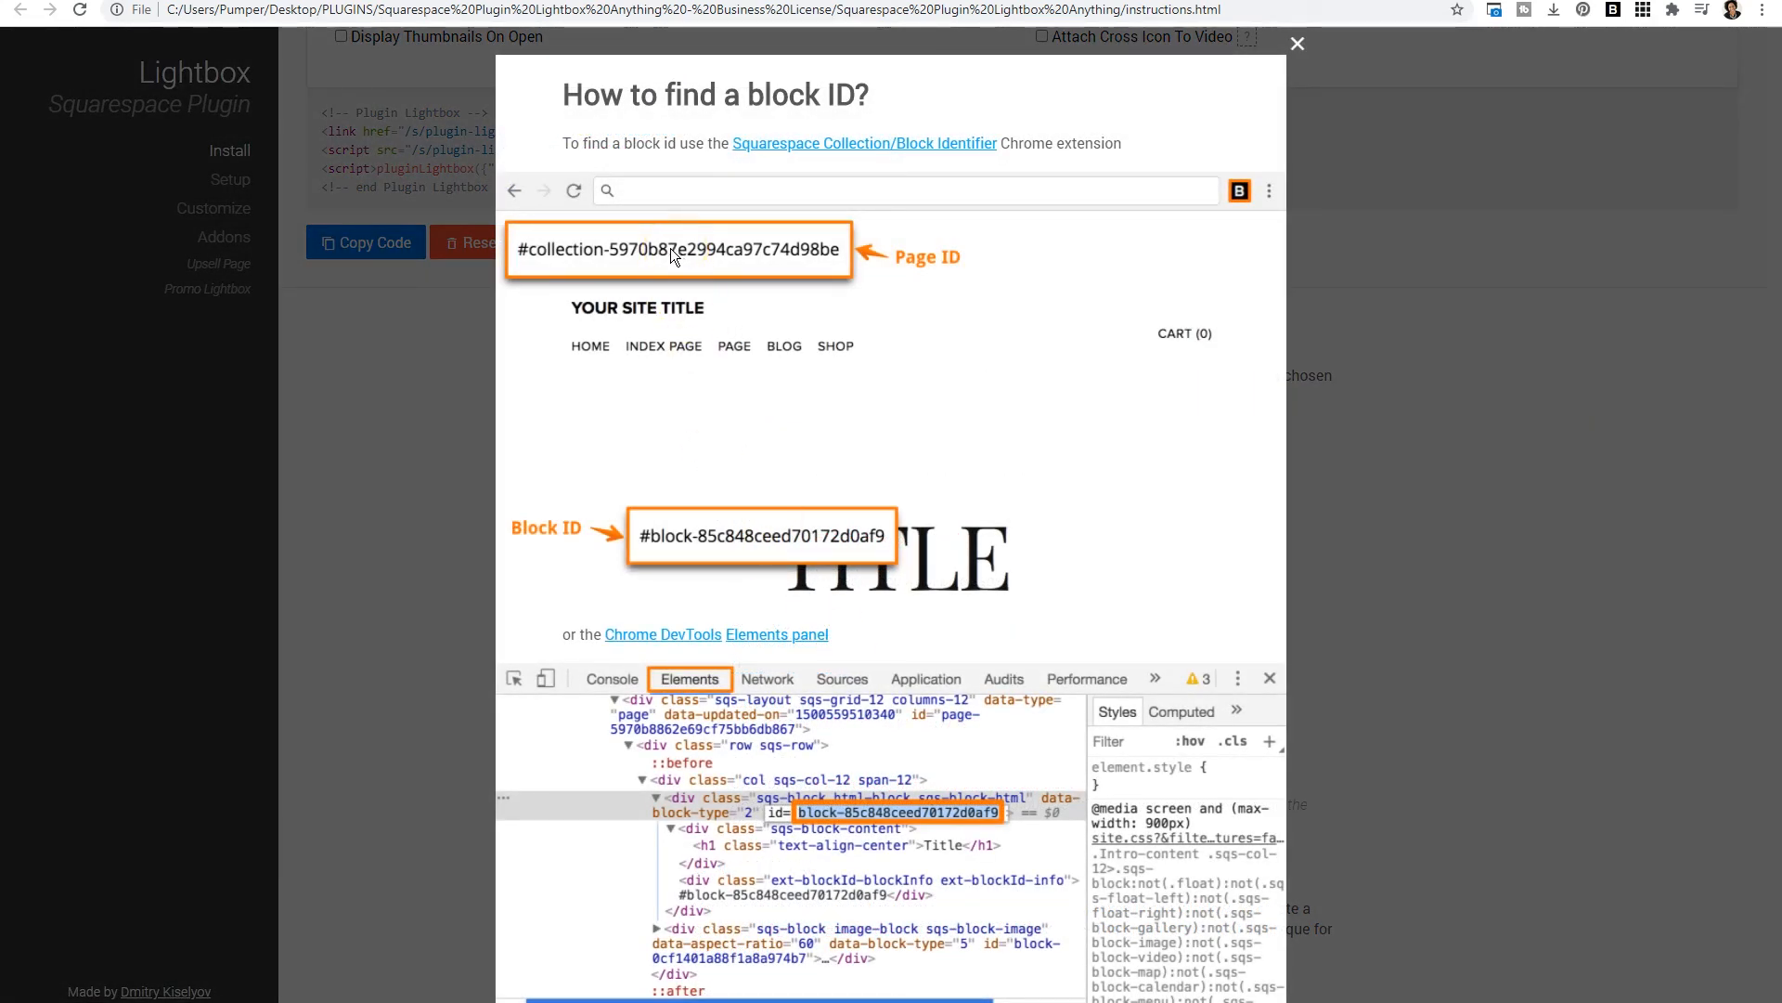
click(524, 256)
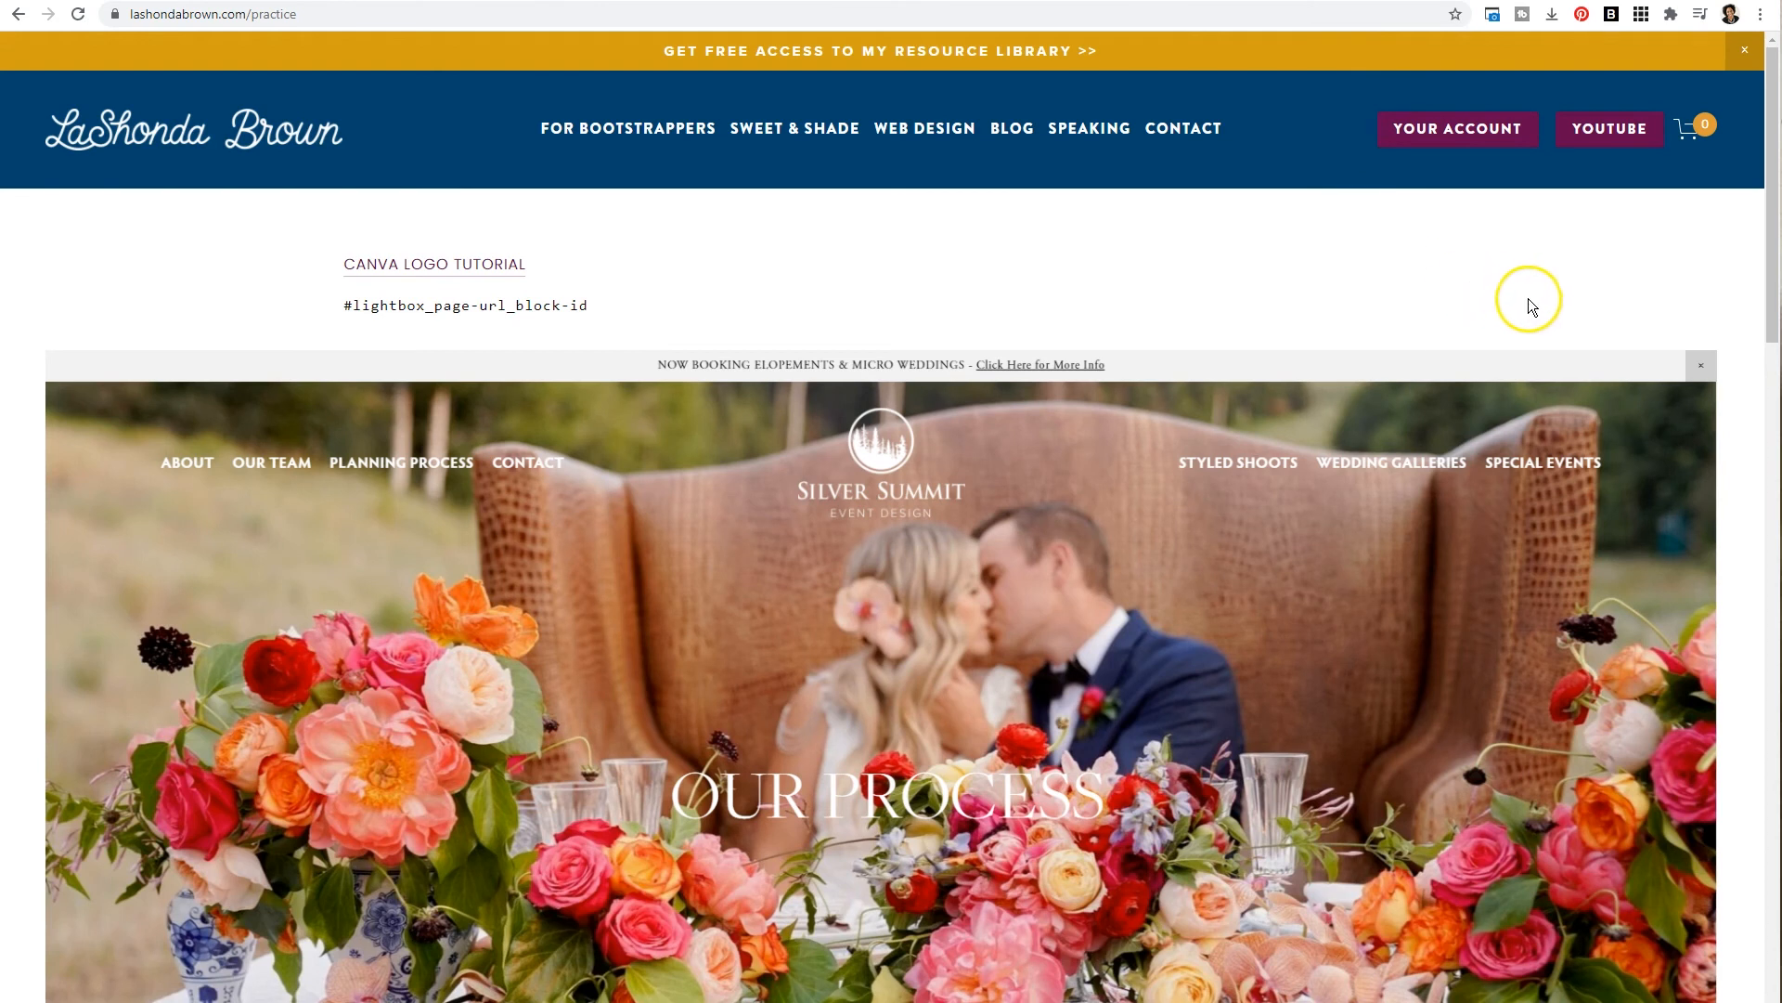
click(1641, 14)
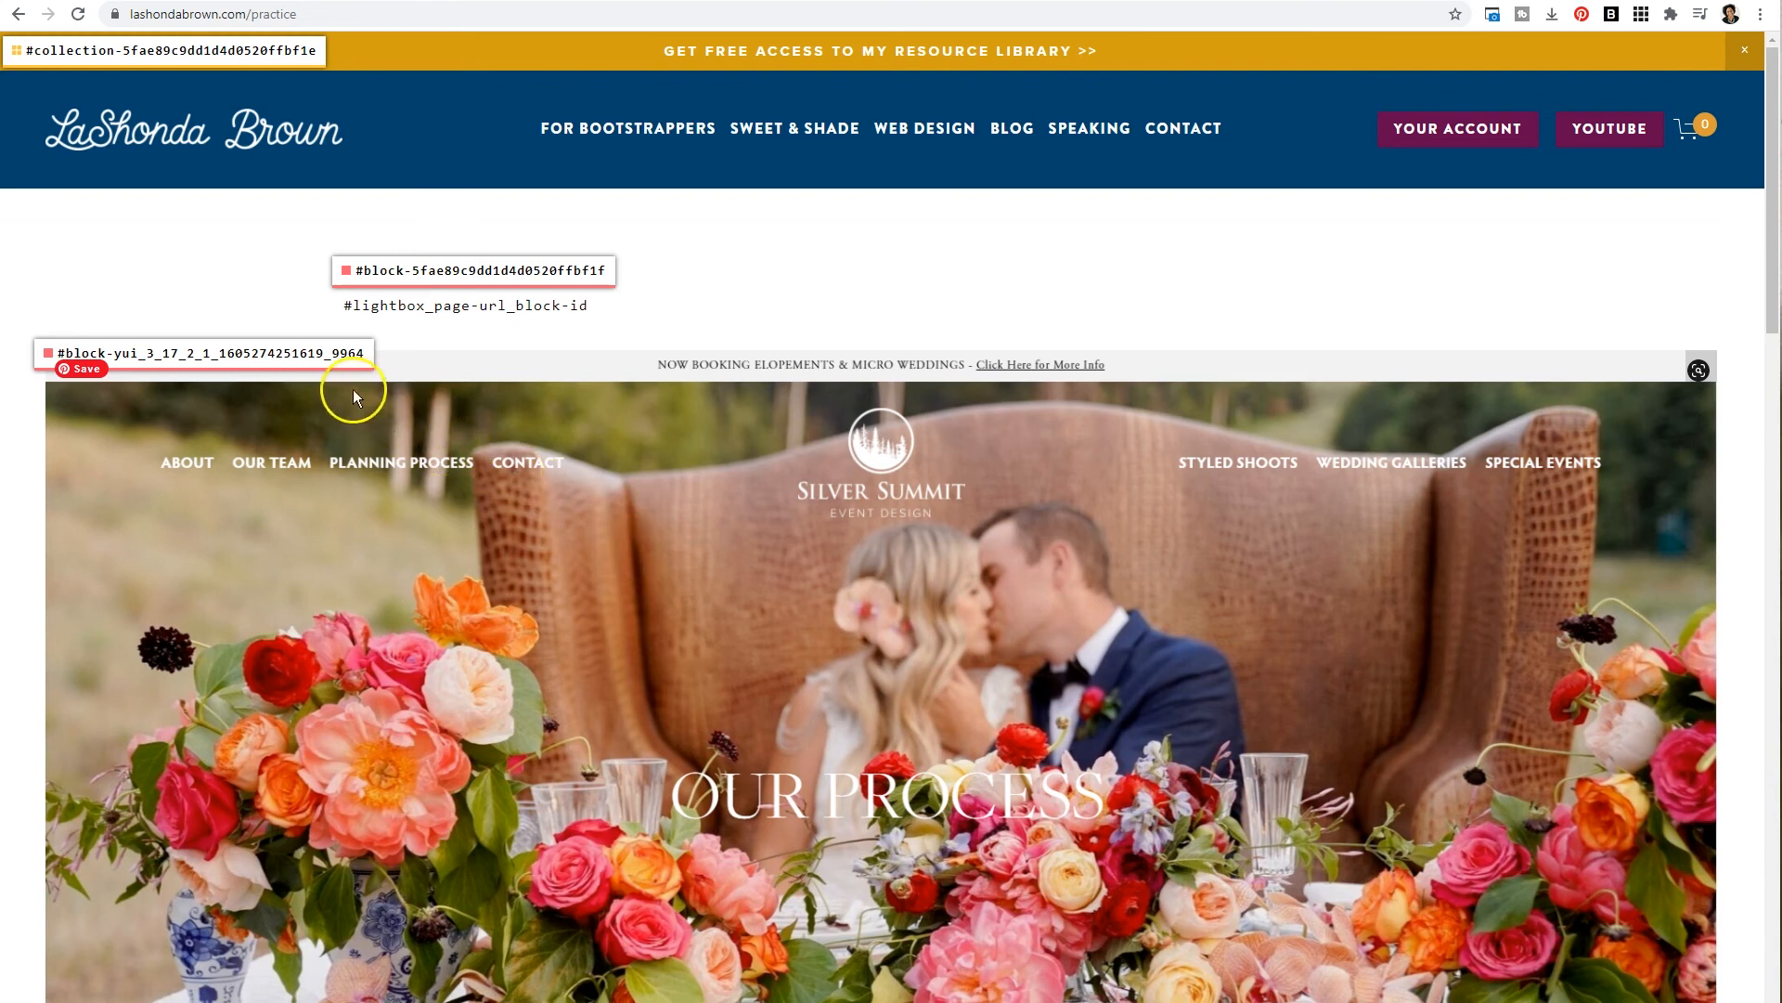
click(321, 357)
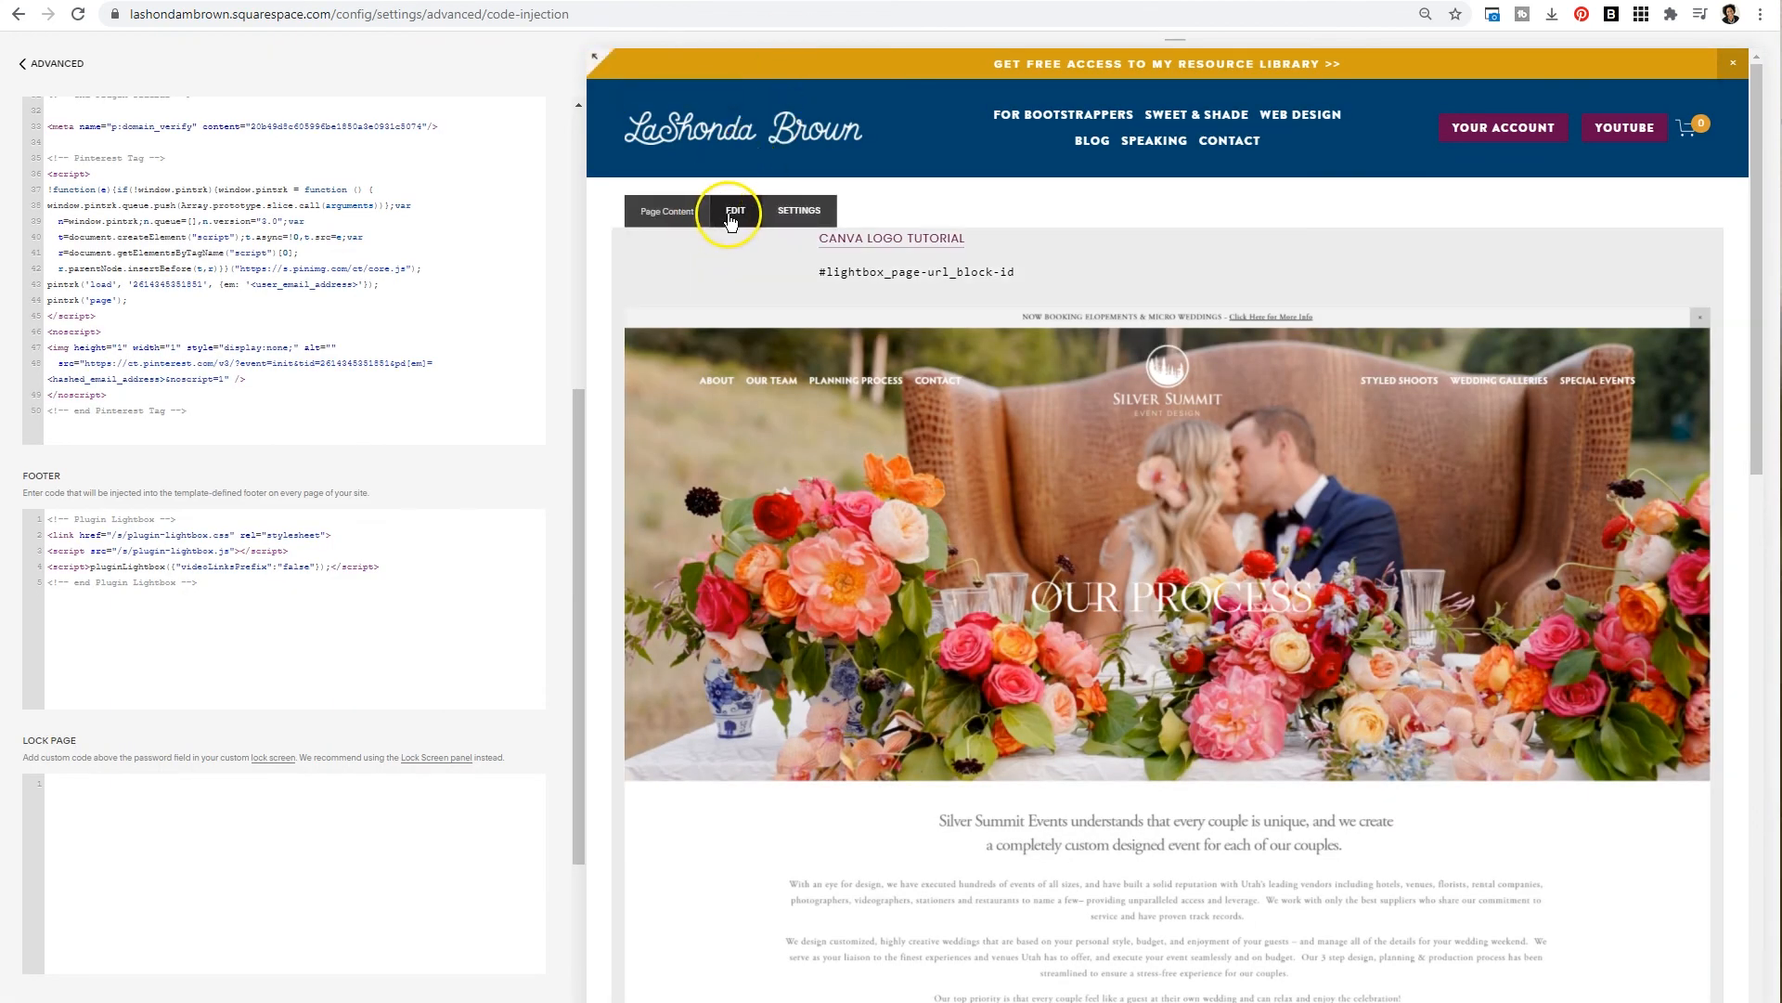
- Paste the copied block ID on a new line in the practice page's text block and save
click(730, 208)
click(732, 270)
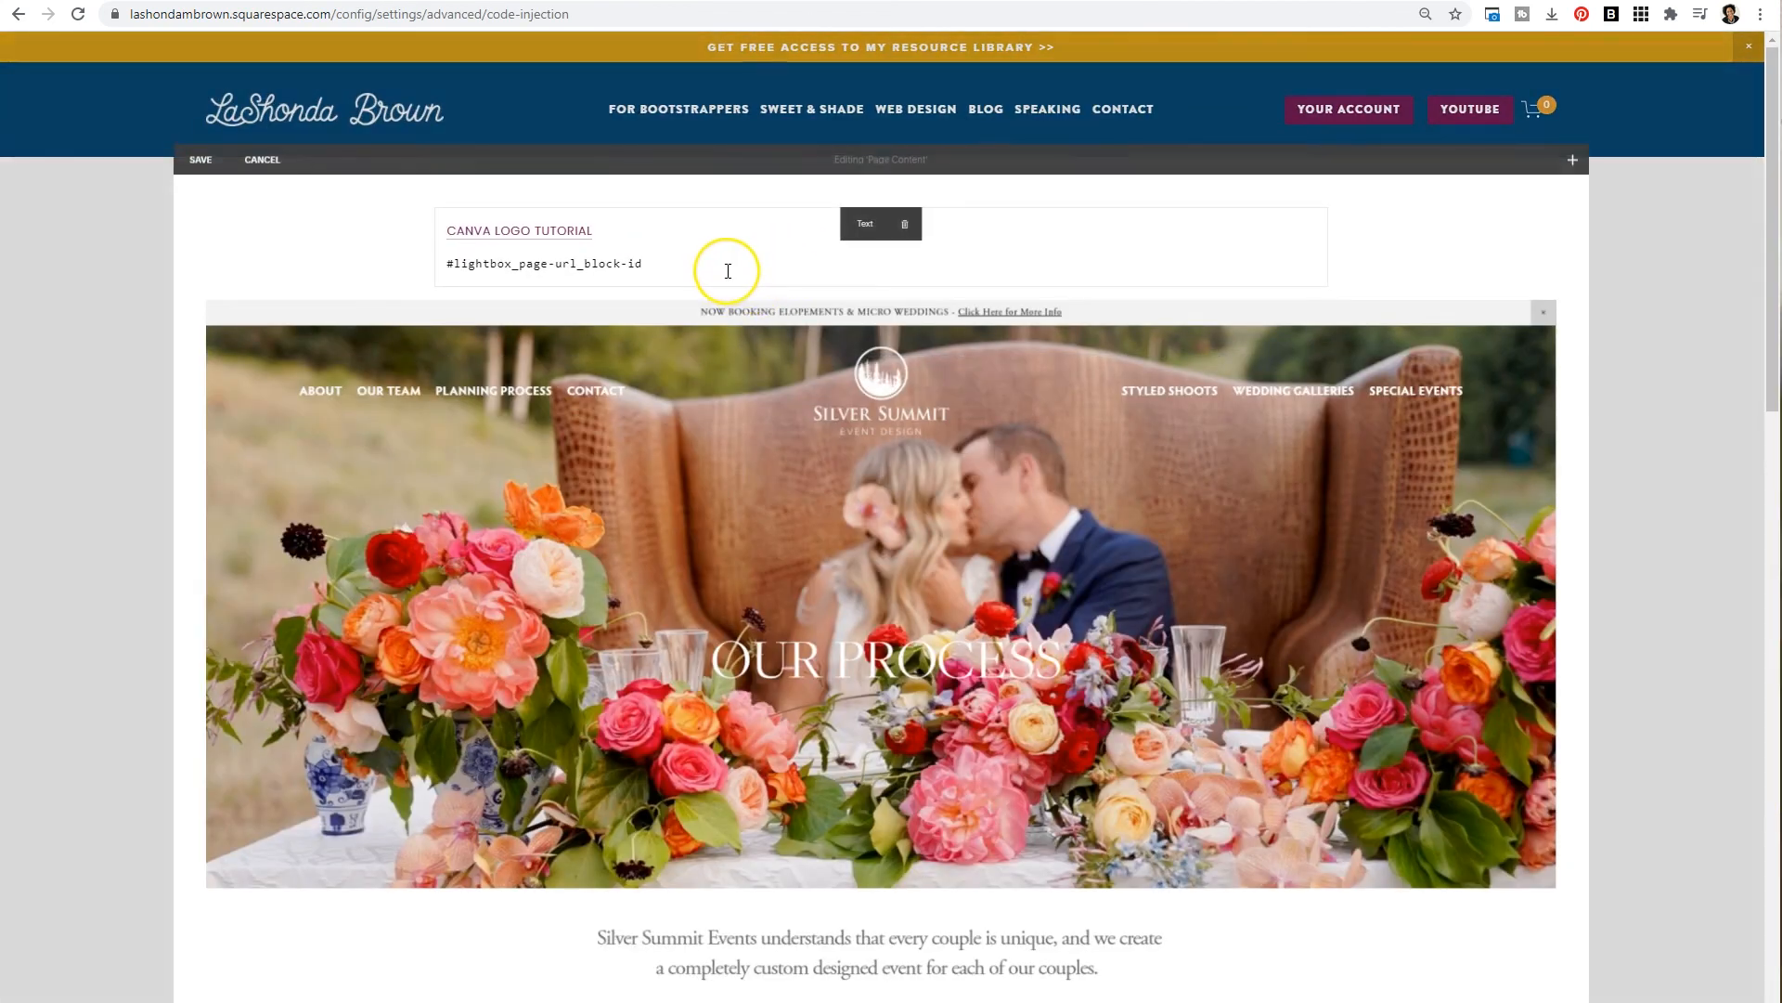
key(Return)
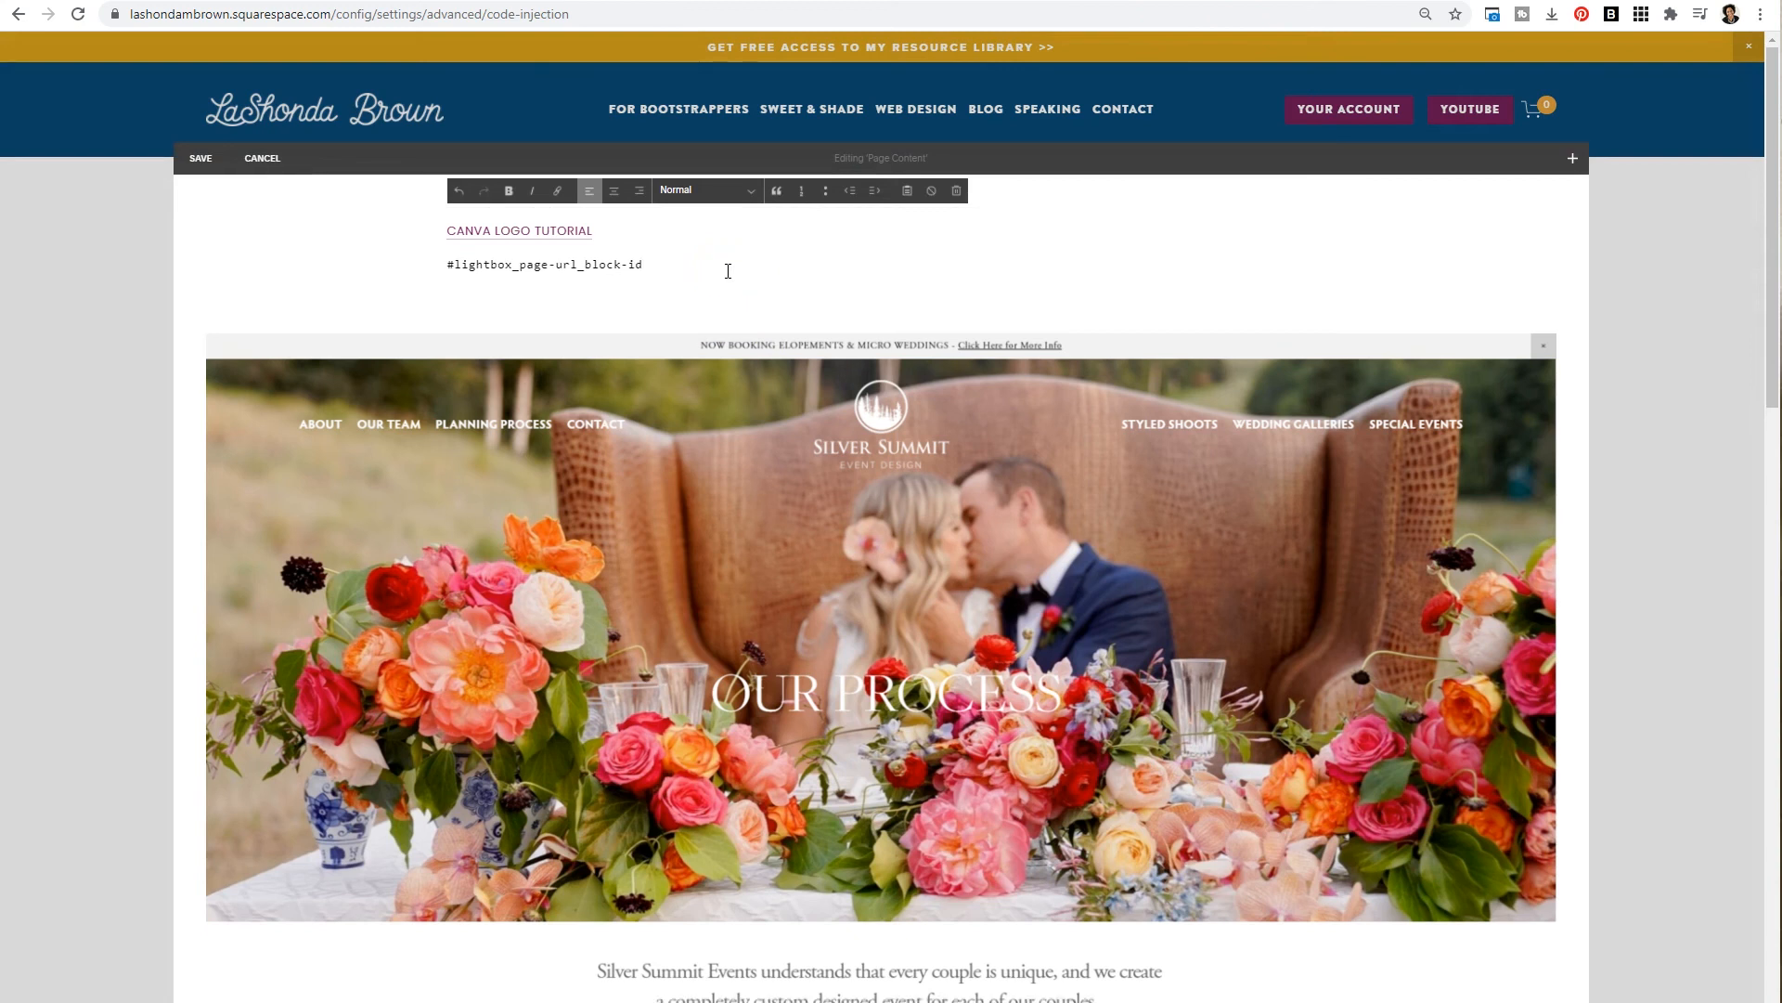
key(ctrl+v)
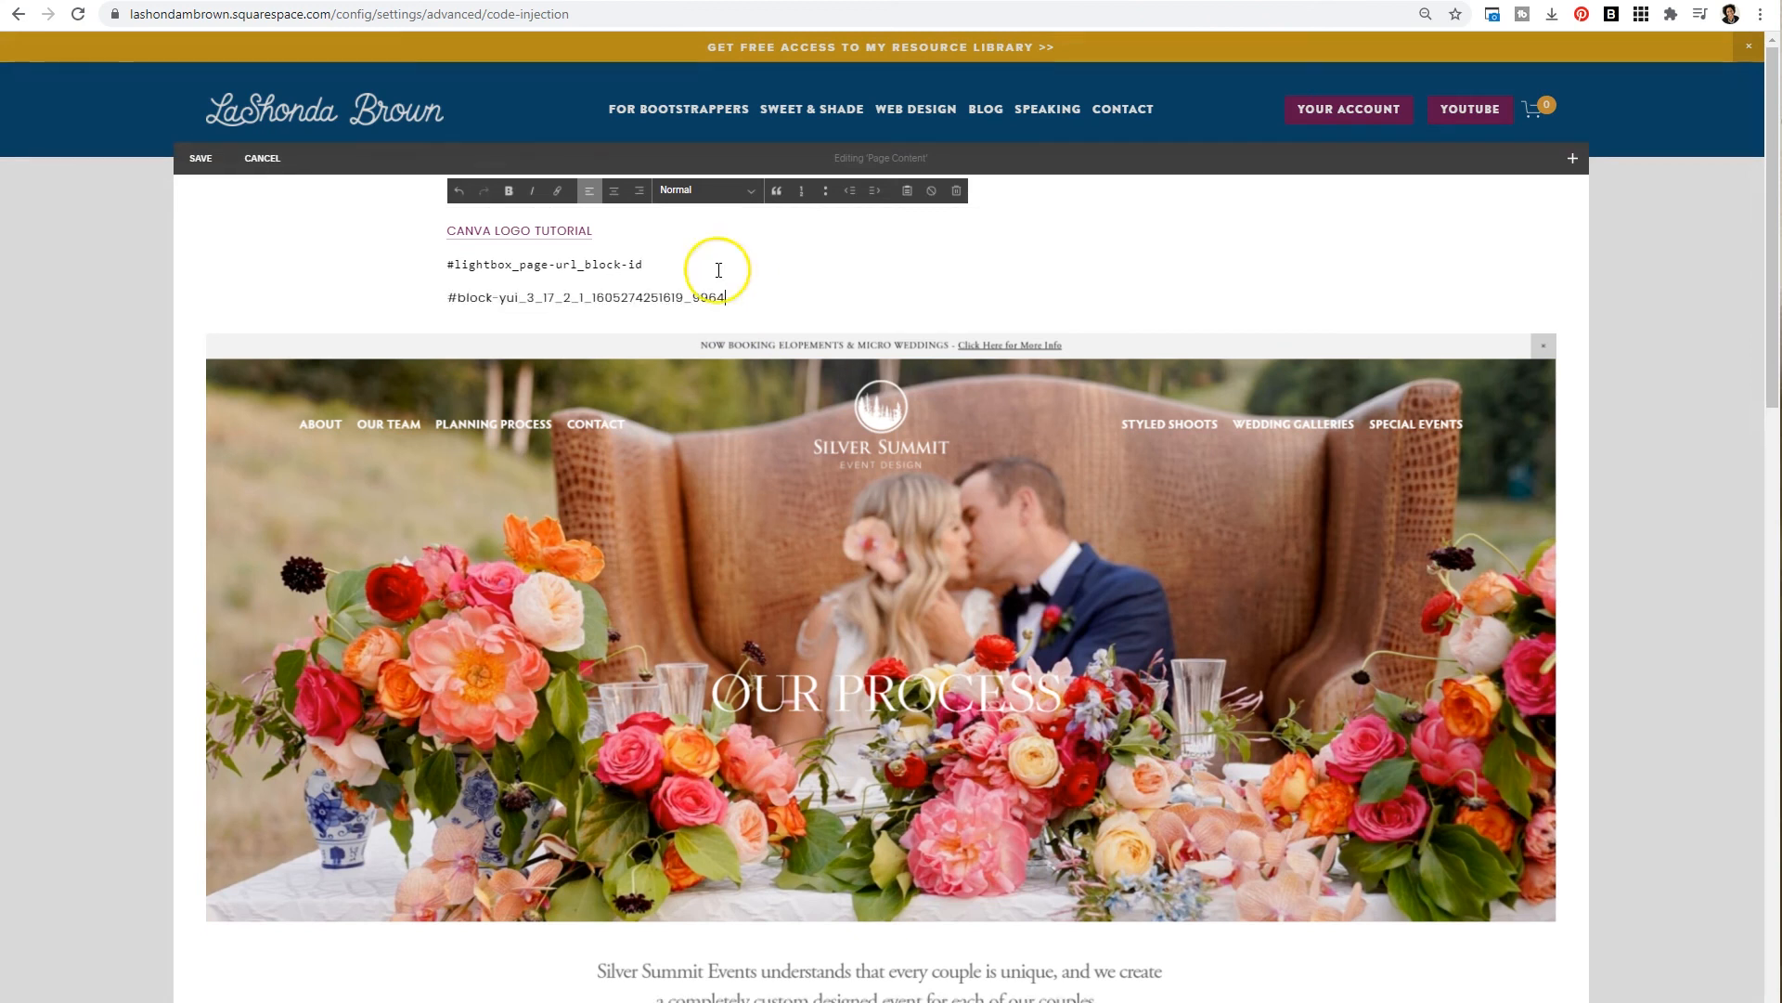
click(203, 165)
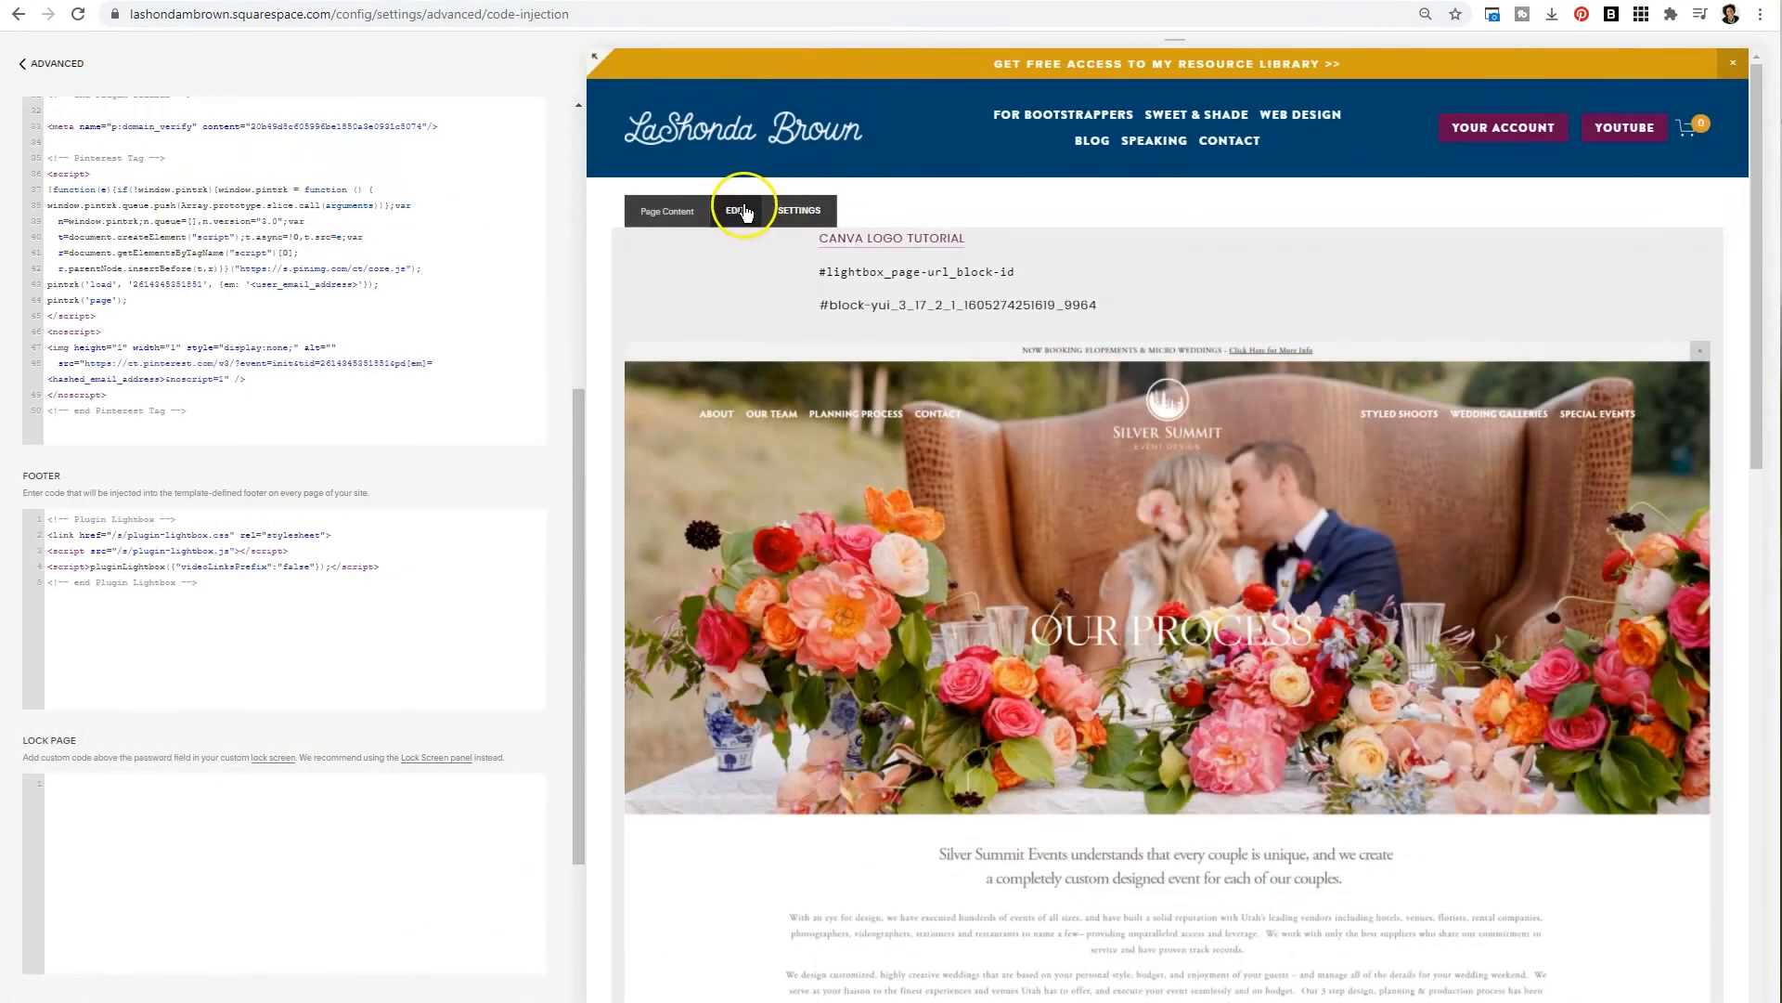
- Replace page-url with practice in the pasted lightbox URL text
click(743, 211)
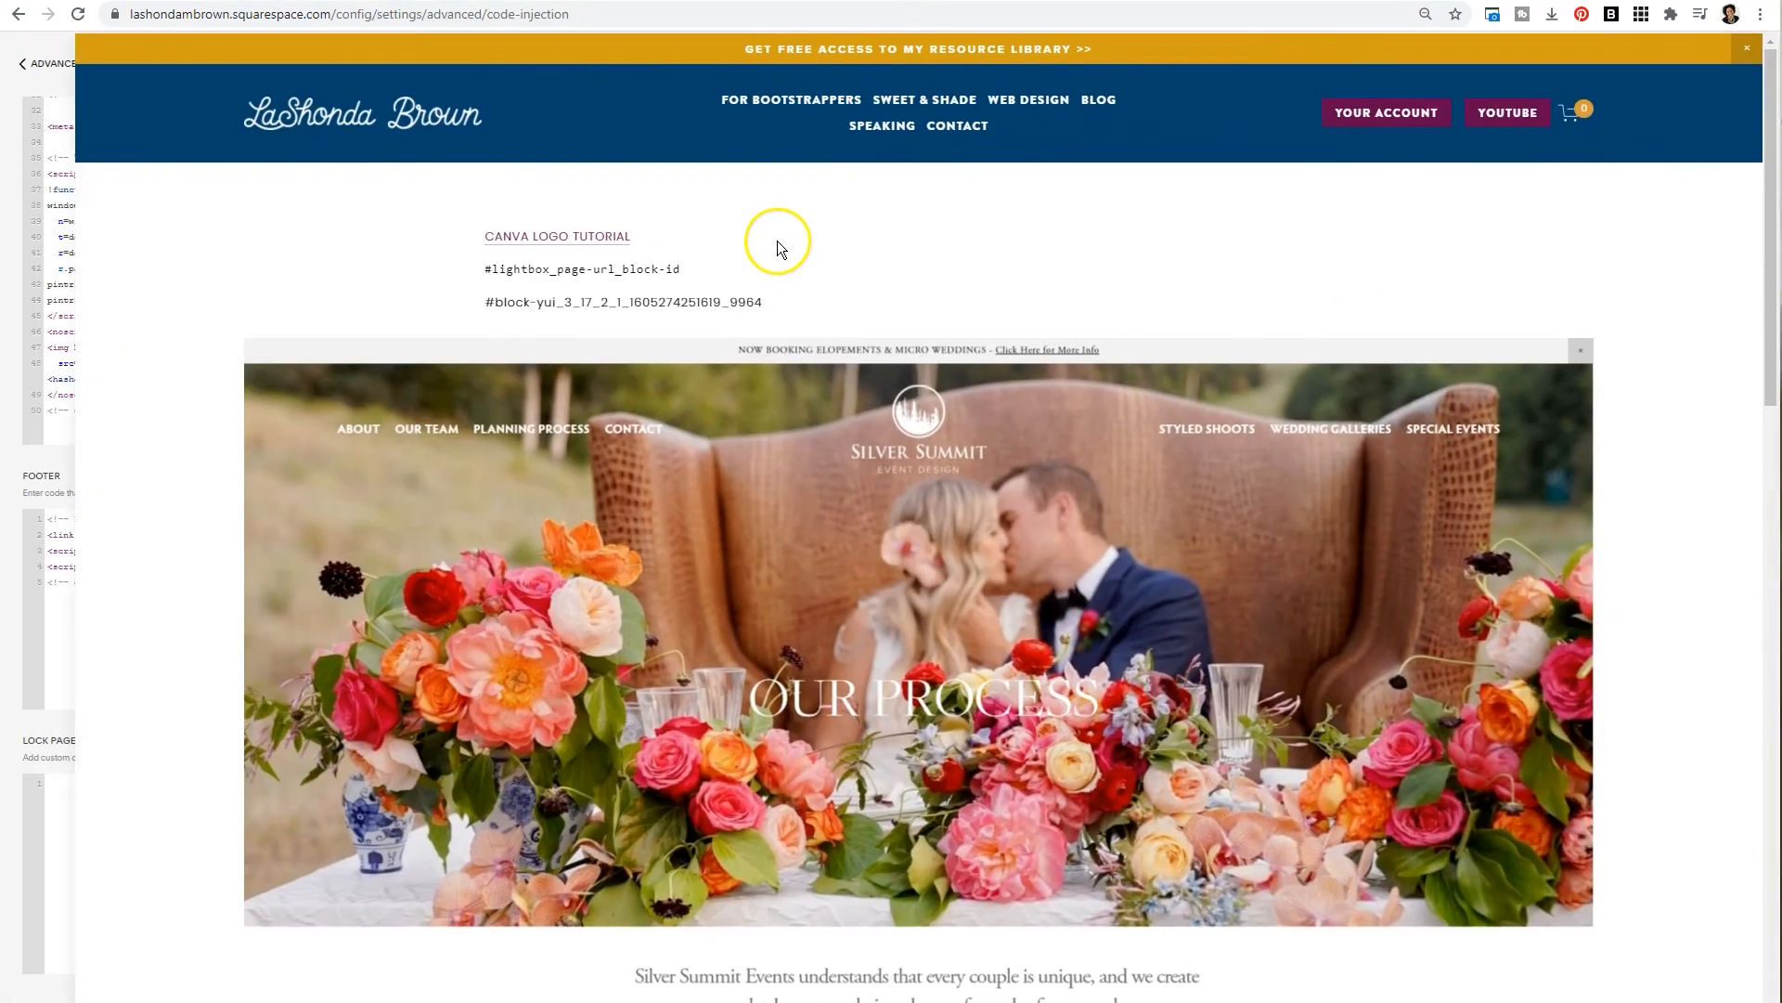
drag(577, 265, 520, 266)
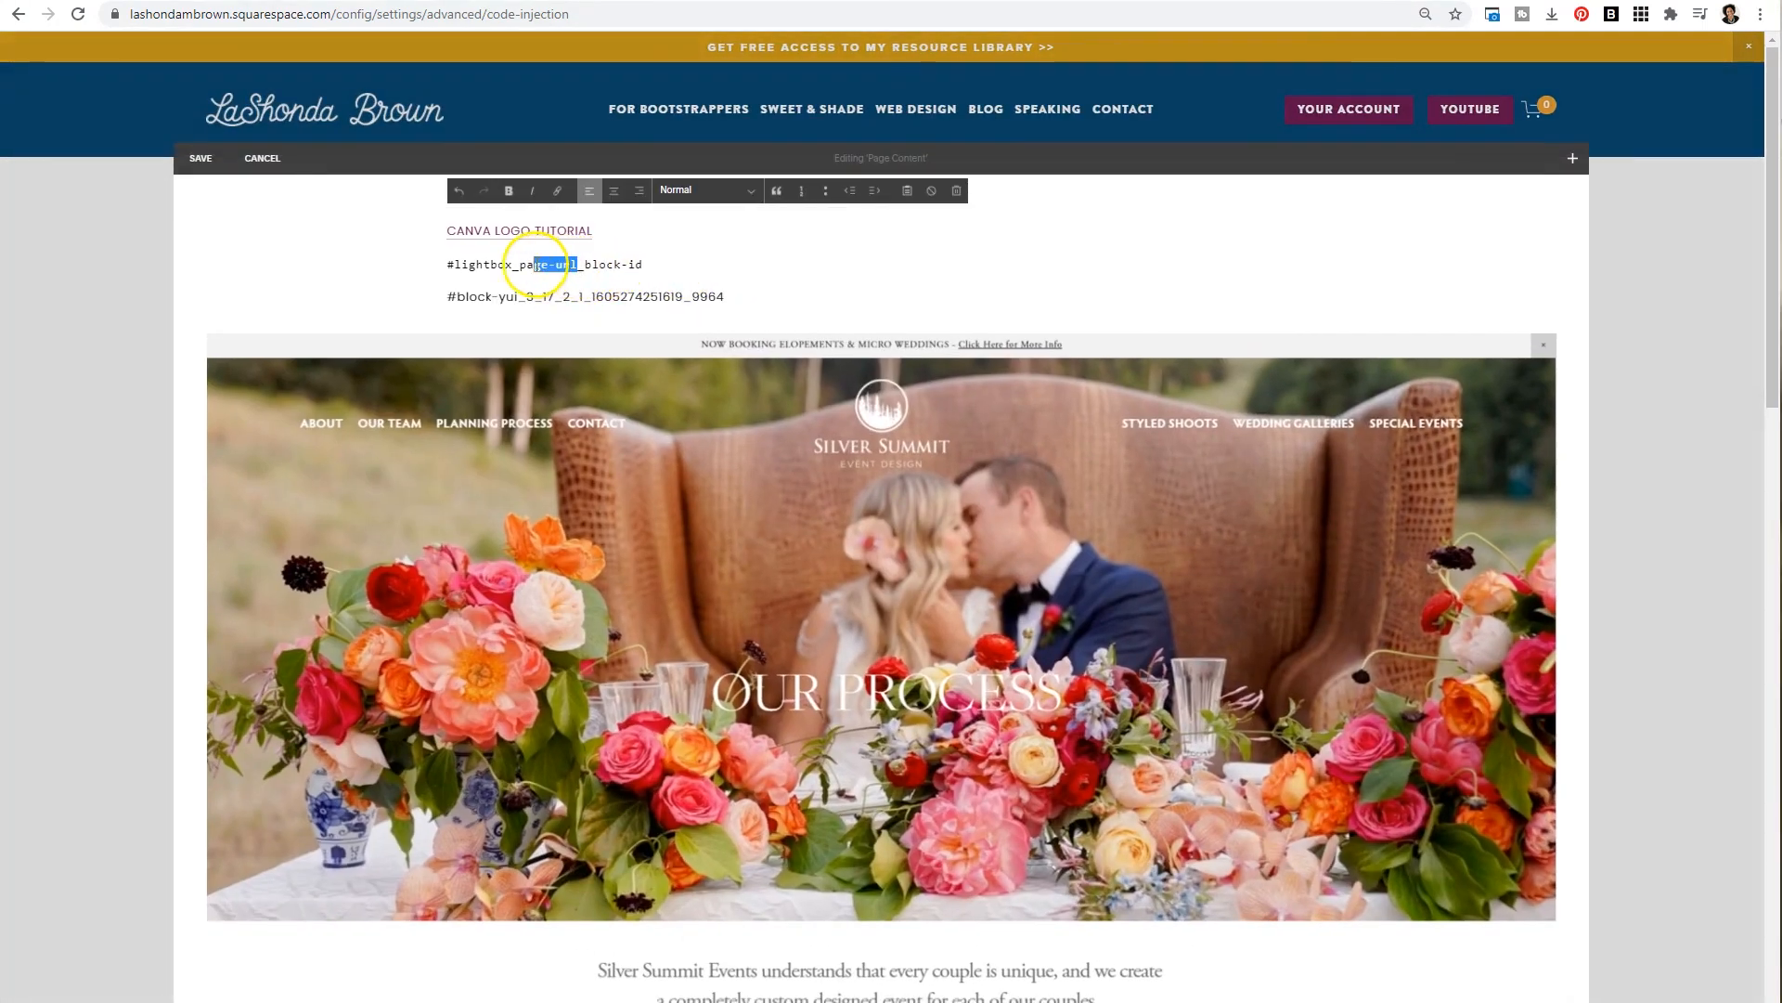
text(practice)
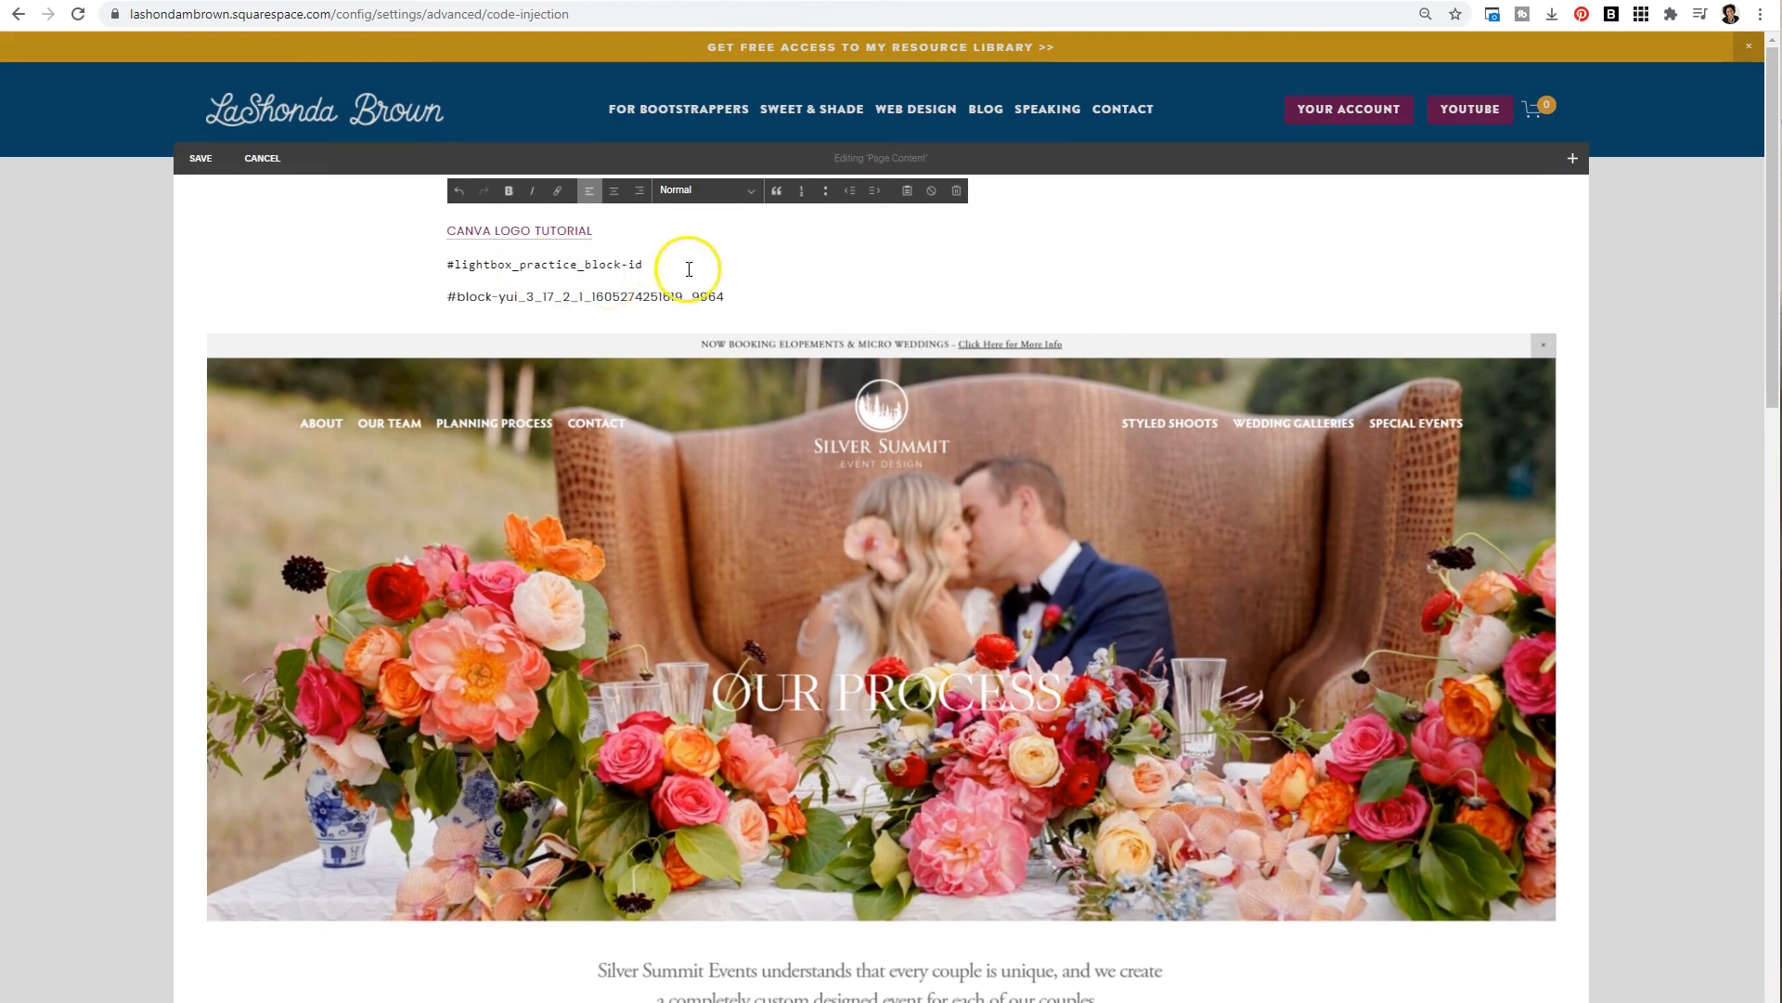
- Move the block ID line into the lightbox URL in place of block-id
drag(725, 293, 432, 295)
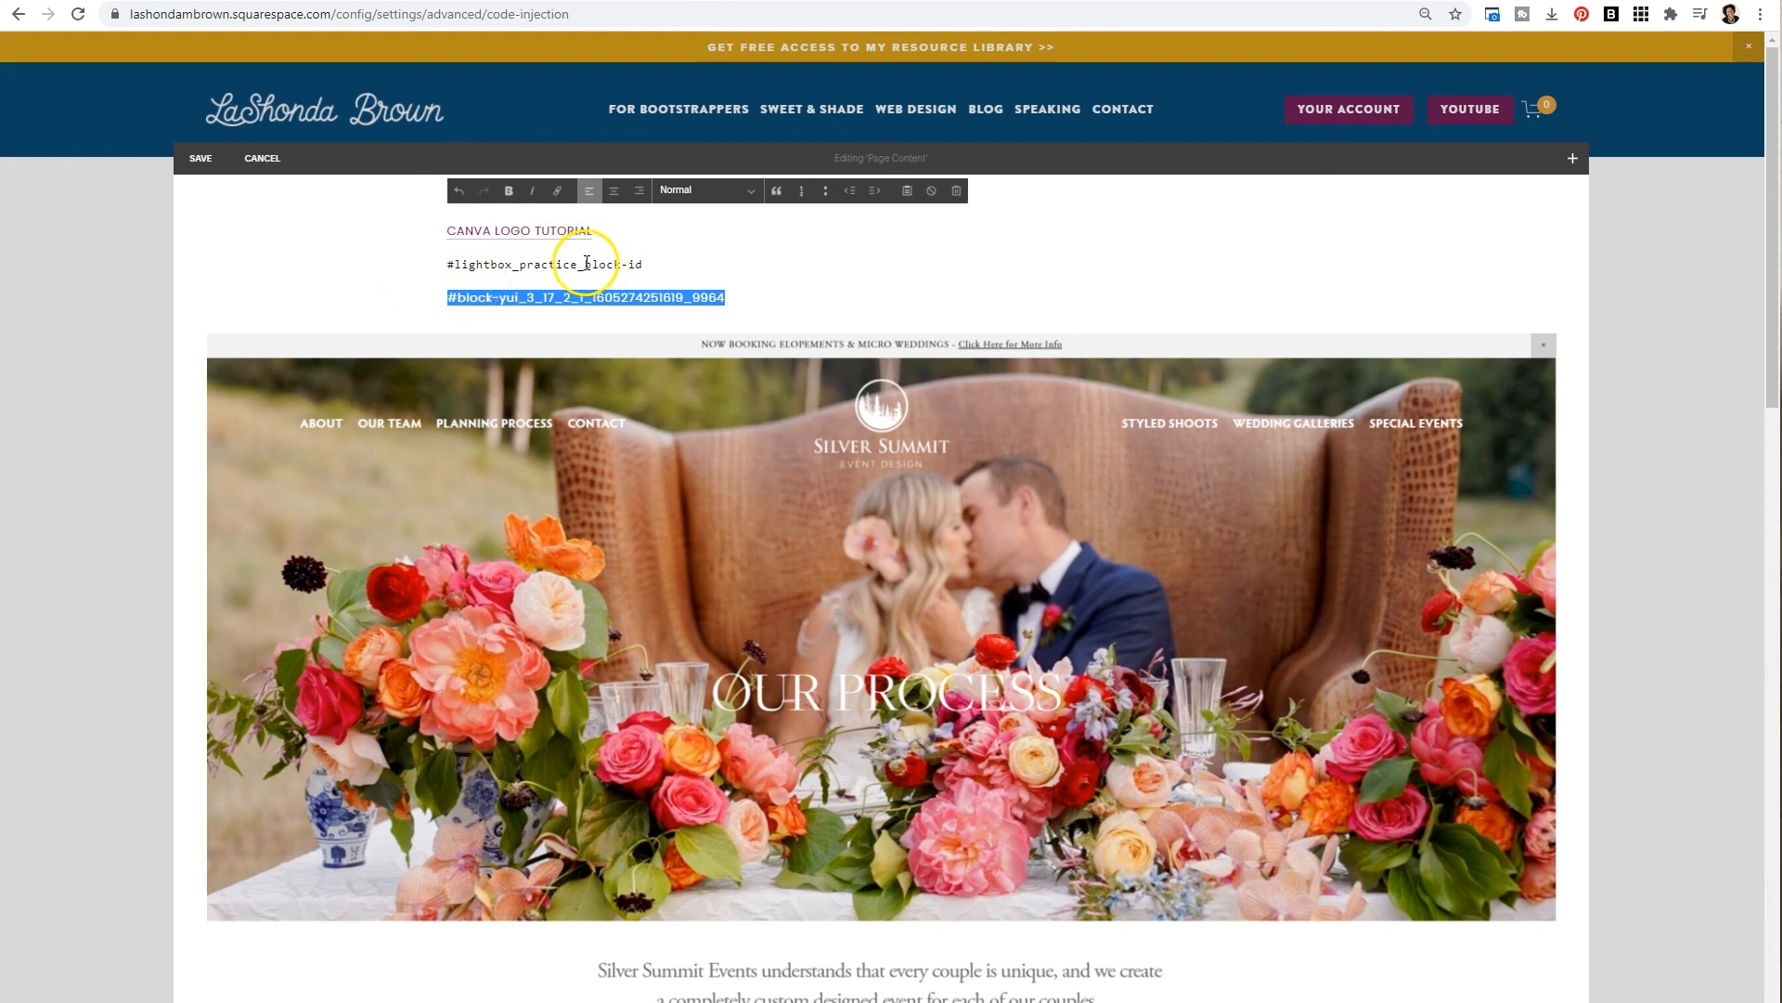
key(ctrl+x)
drag(584, 264, 655, 263)
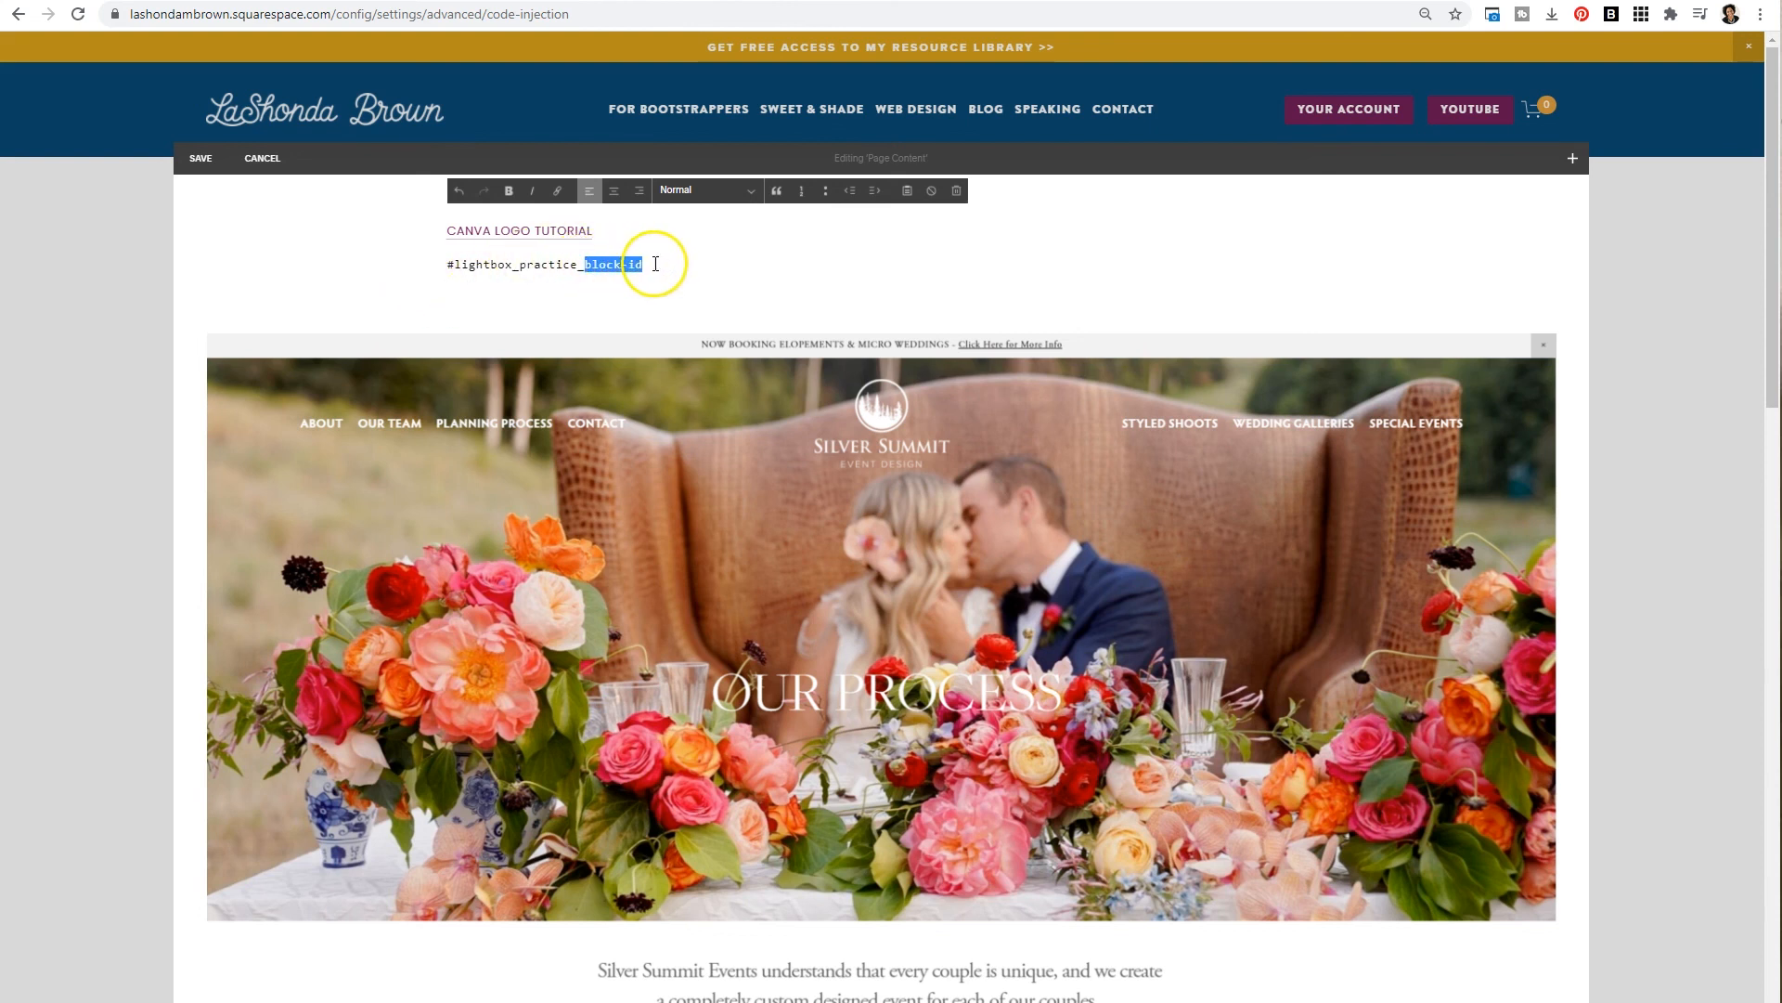
key(ctrl+v)
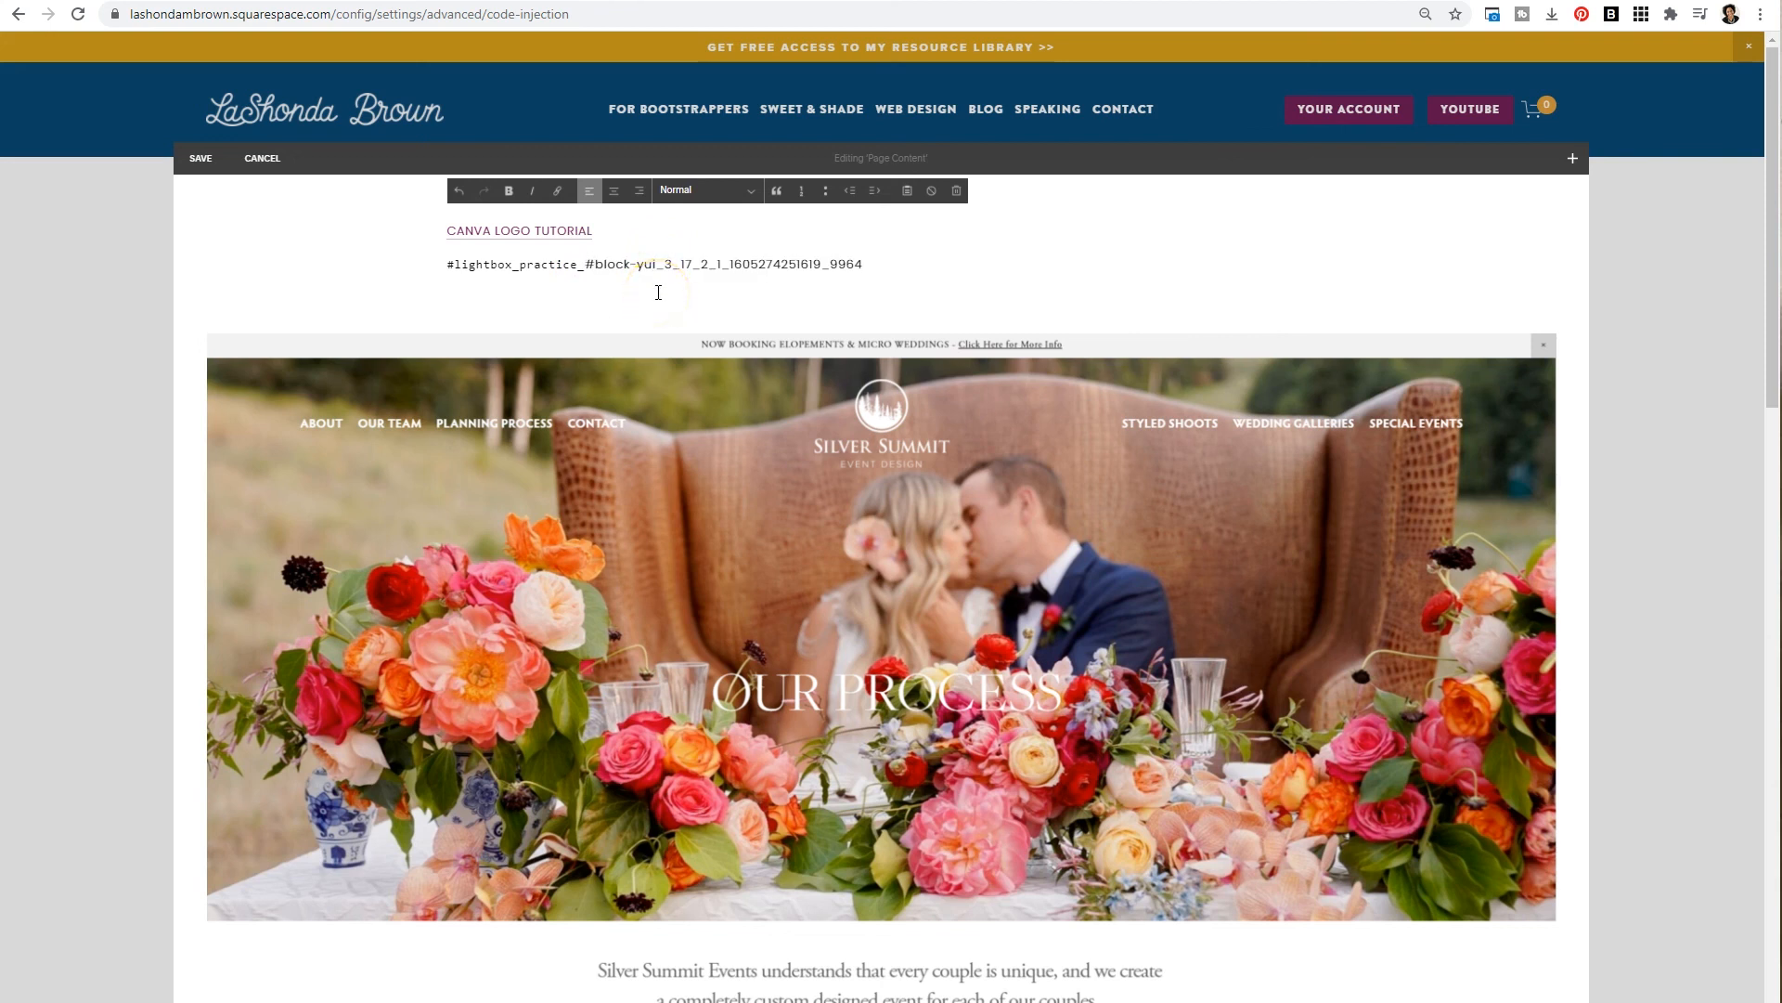
- Add a new line with the text SILVER SUMMIT MOCKUP below the lightbox URL
key(Return)
text(SILVER SUMMIT MOCKUP)
triple_click(667, 266)
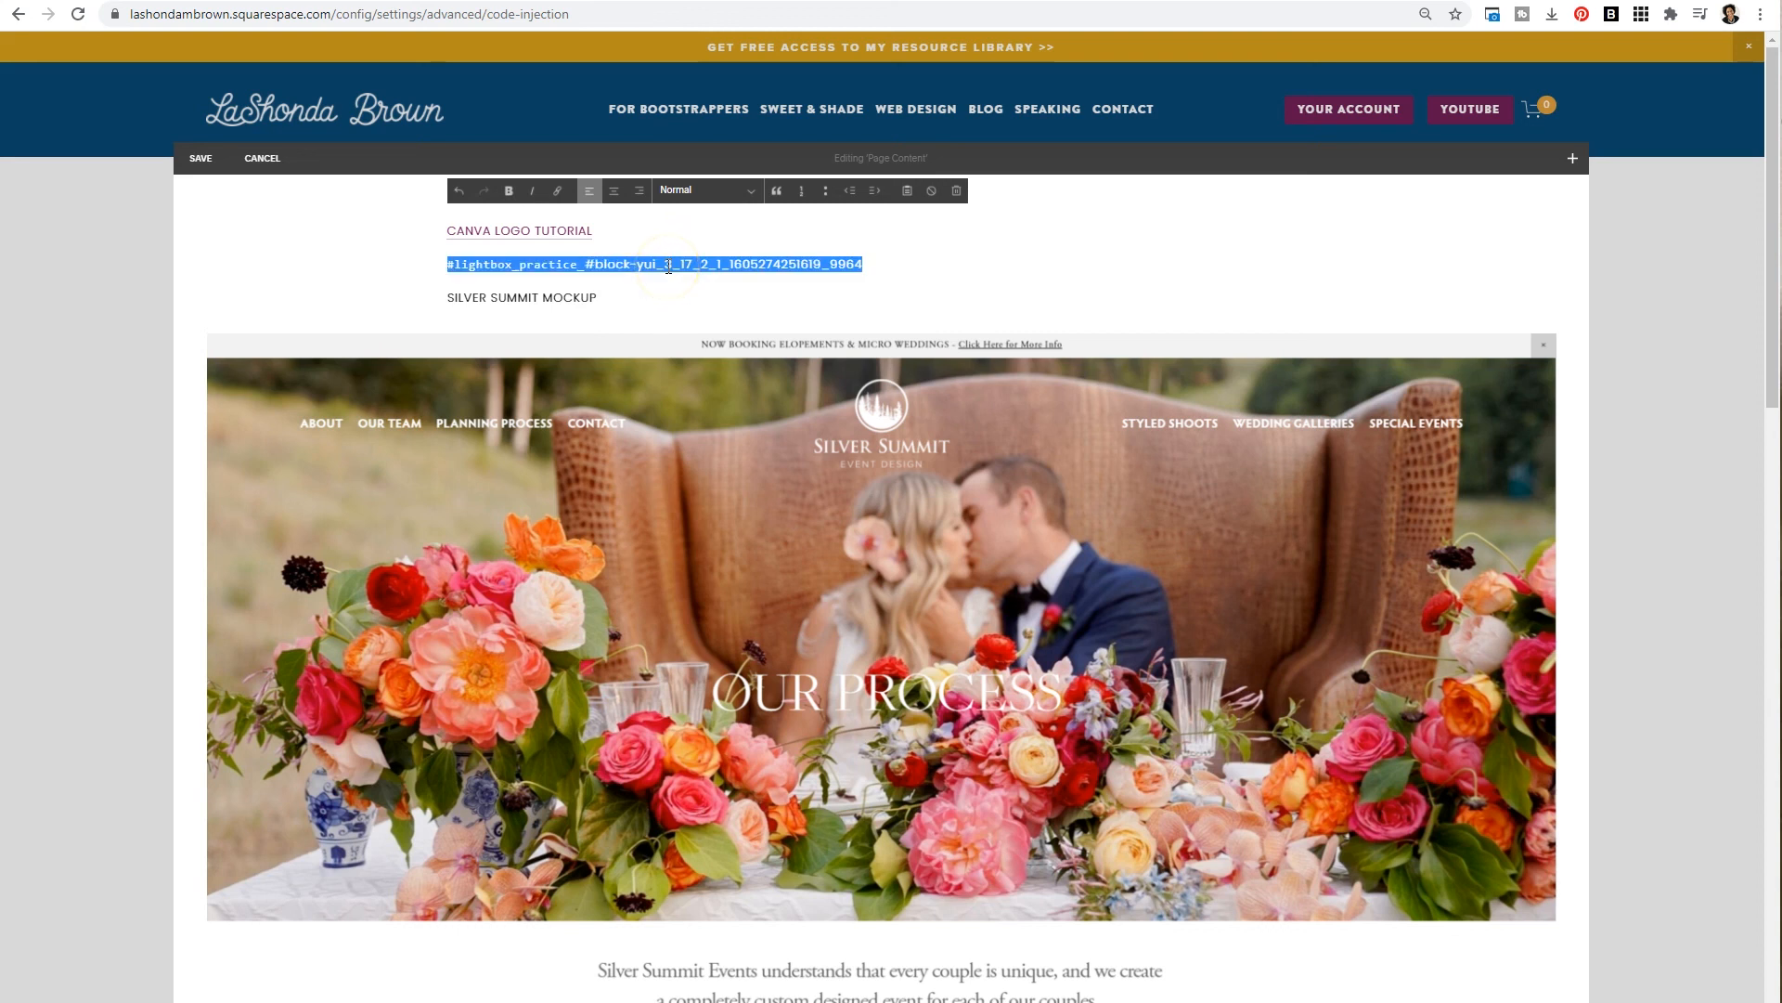
drag(599, 298, 443, 298)
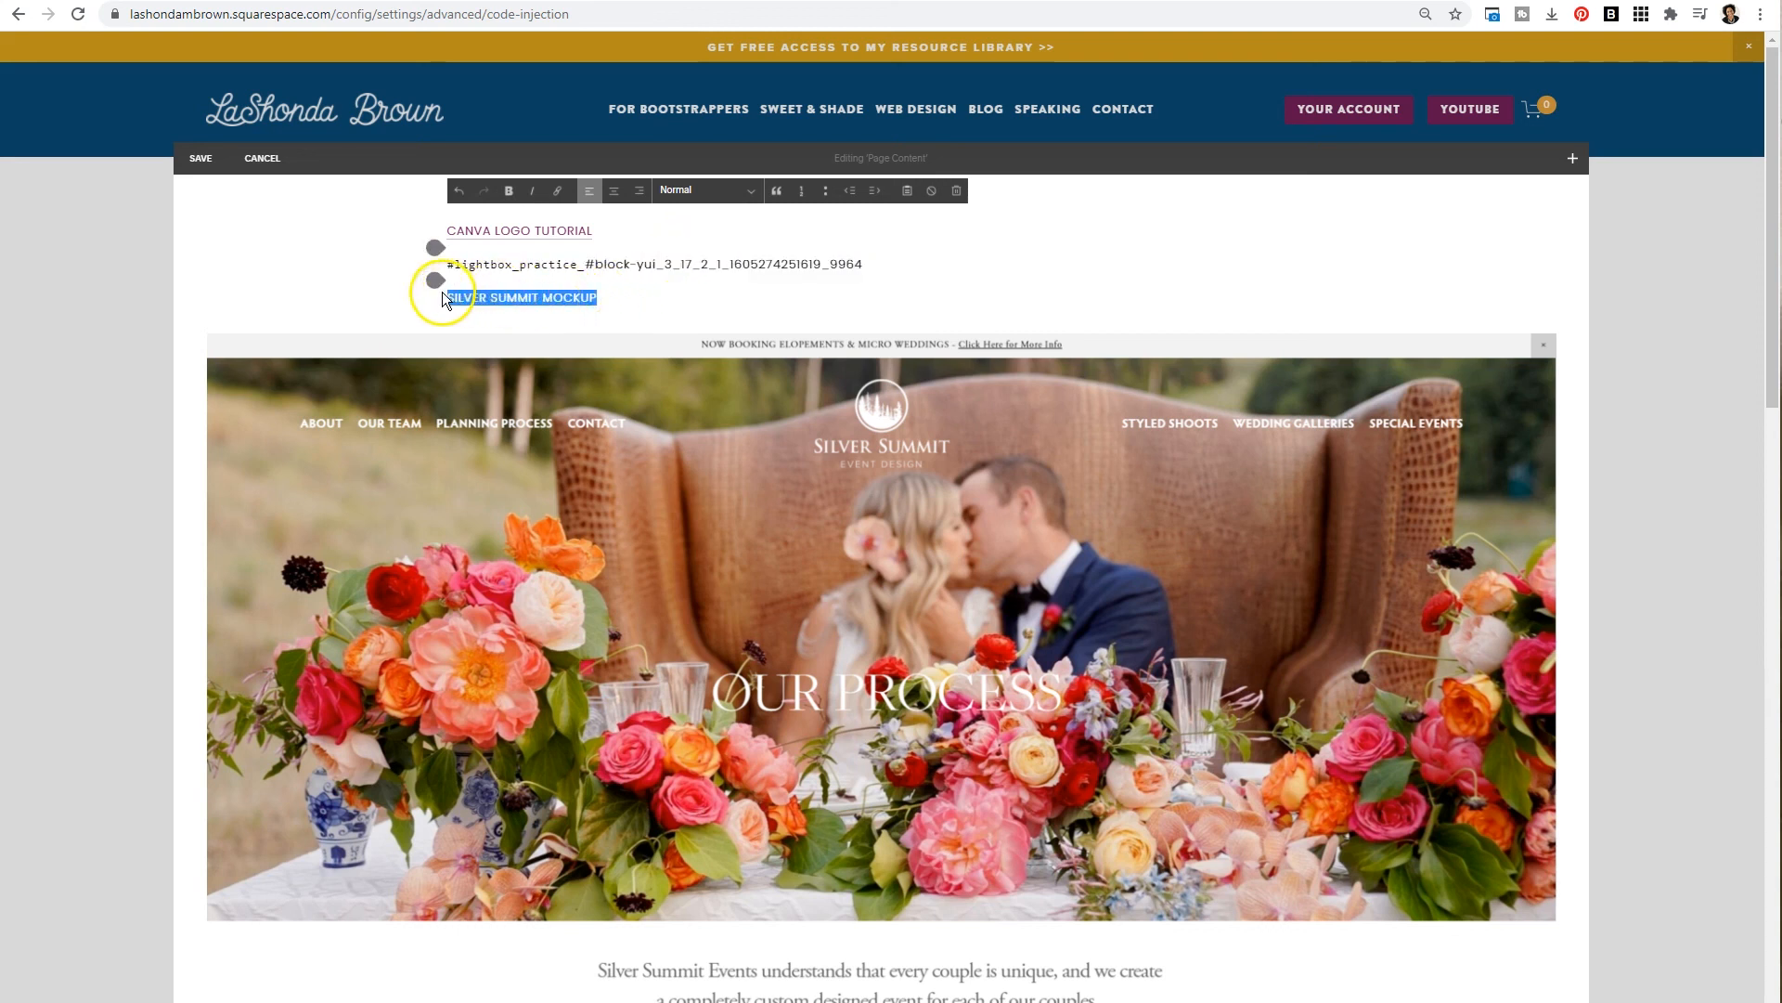
click(557, 191)
click(544, 354)
key(ctrl+v)
click(649, 390)
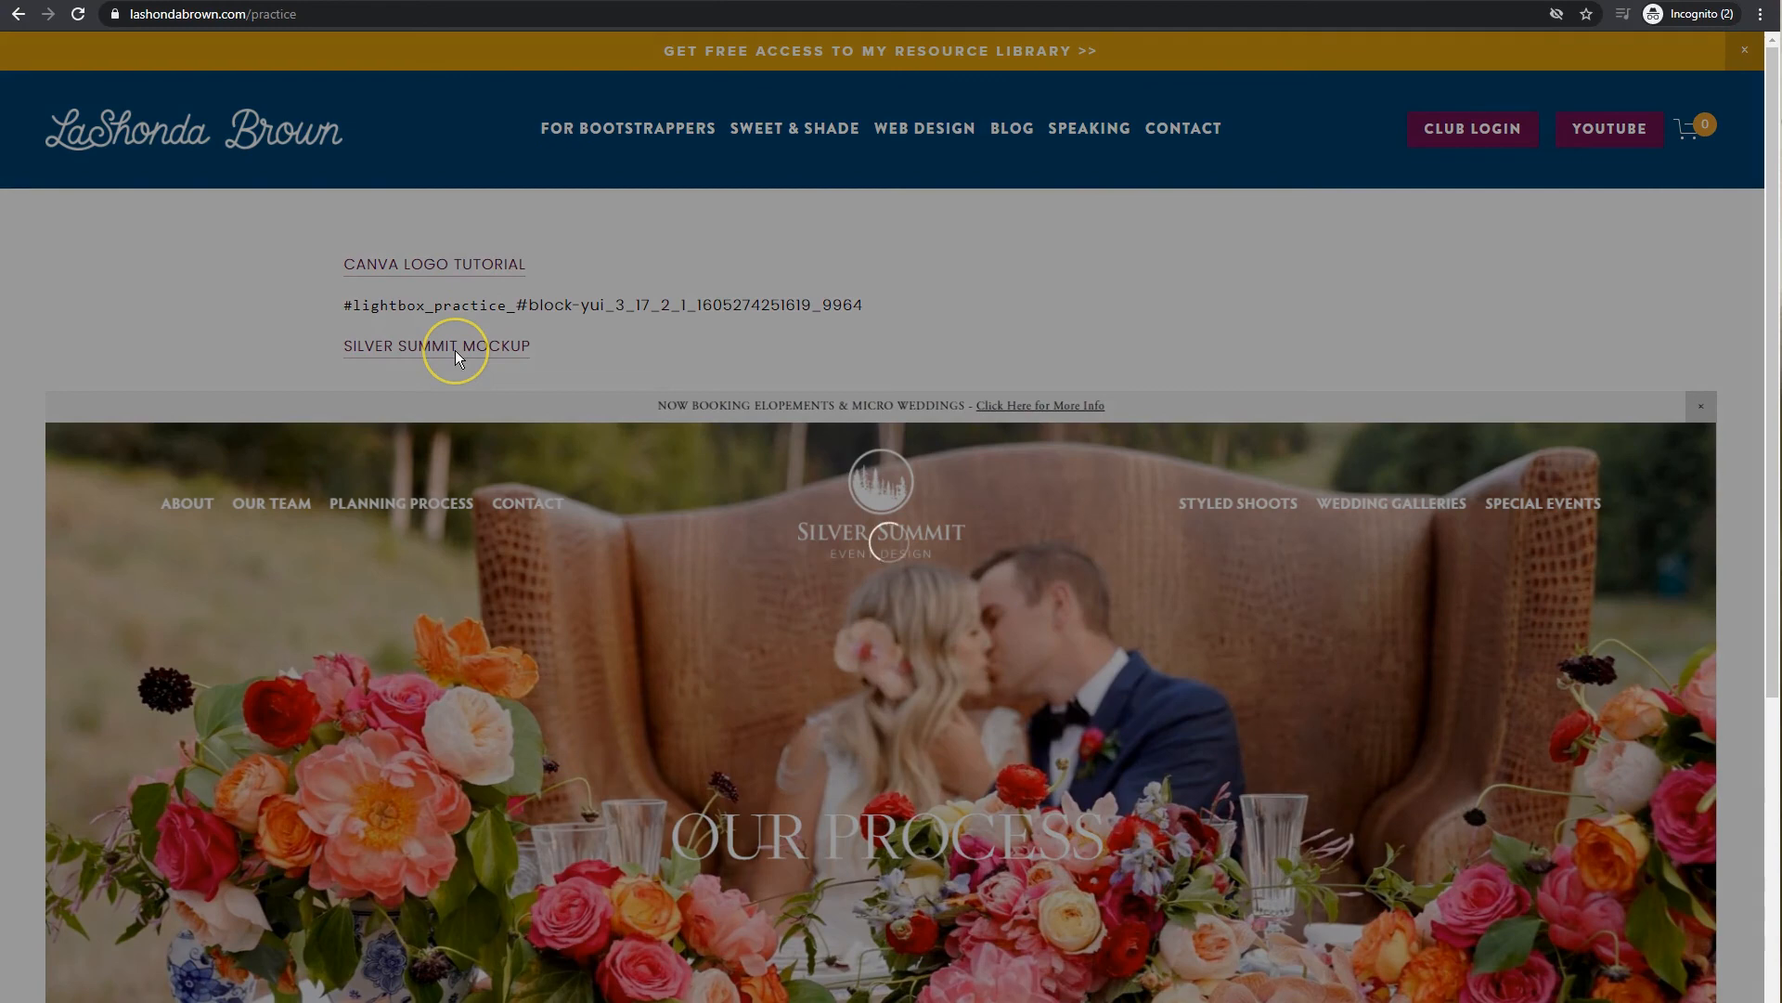
- Open the SILVER SUMMIT MOCKUP link on the live practice page to test the lightbox
click(455, 349)
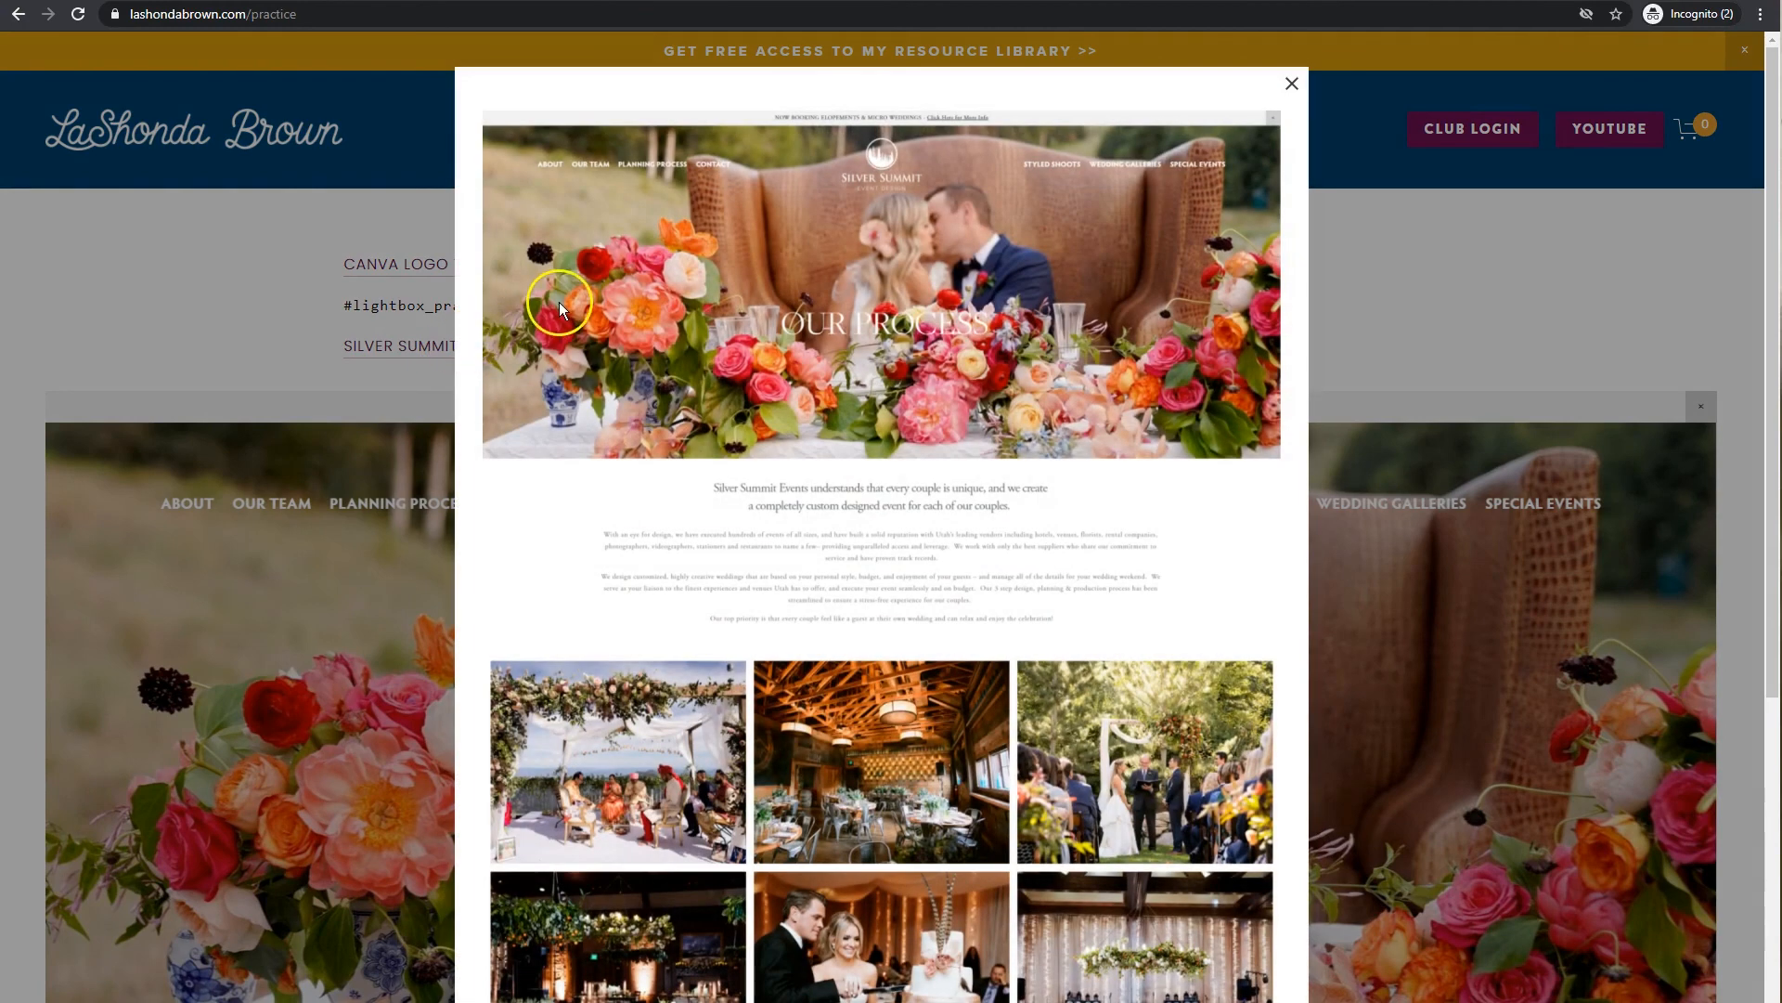
scroll(561, 301, down, 6)
scroll(565, 313, up, 6)
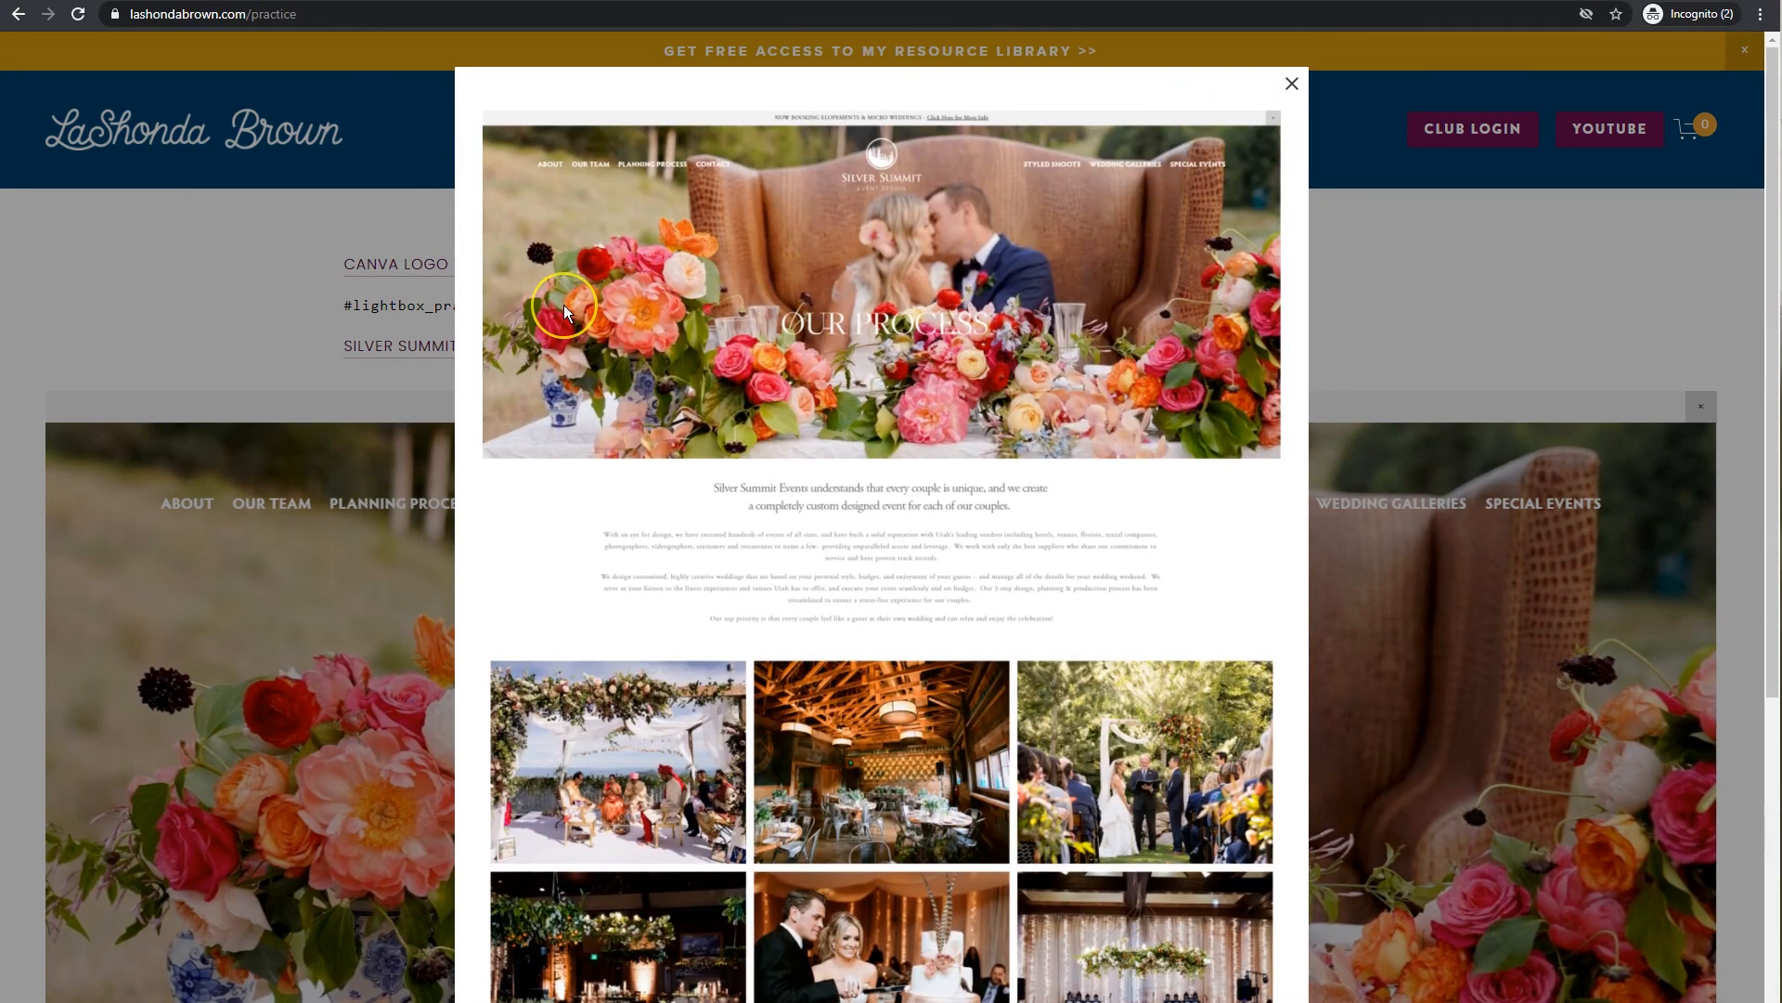